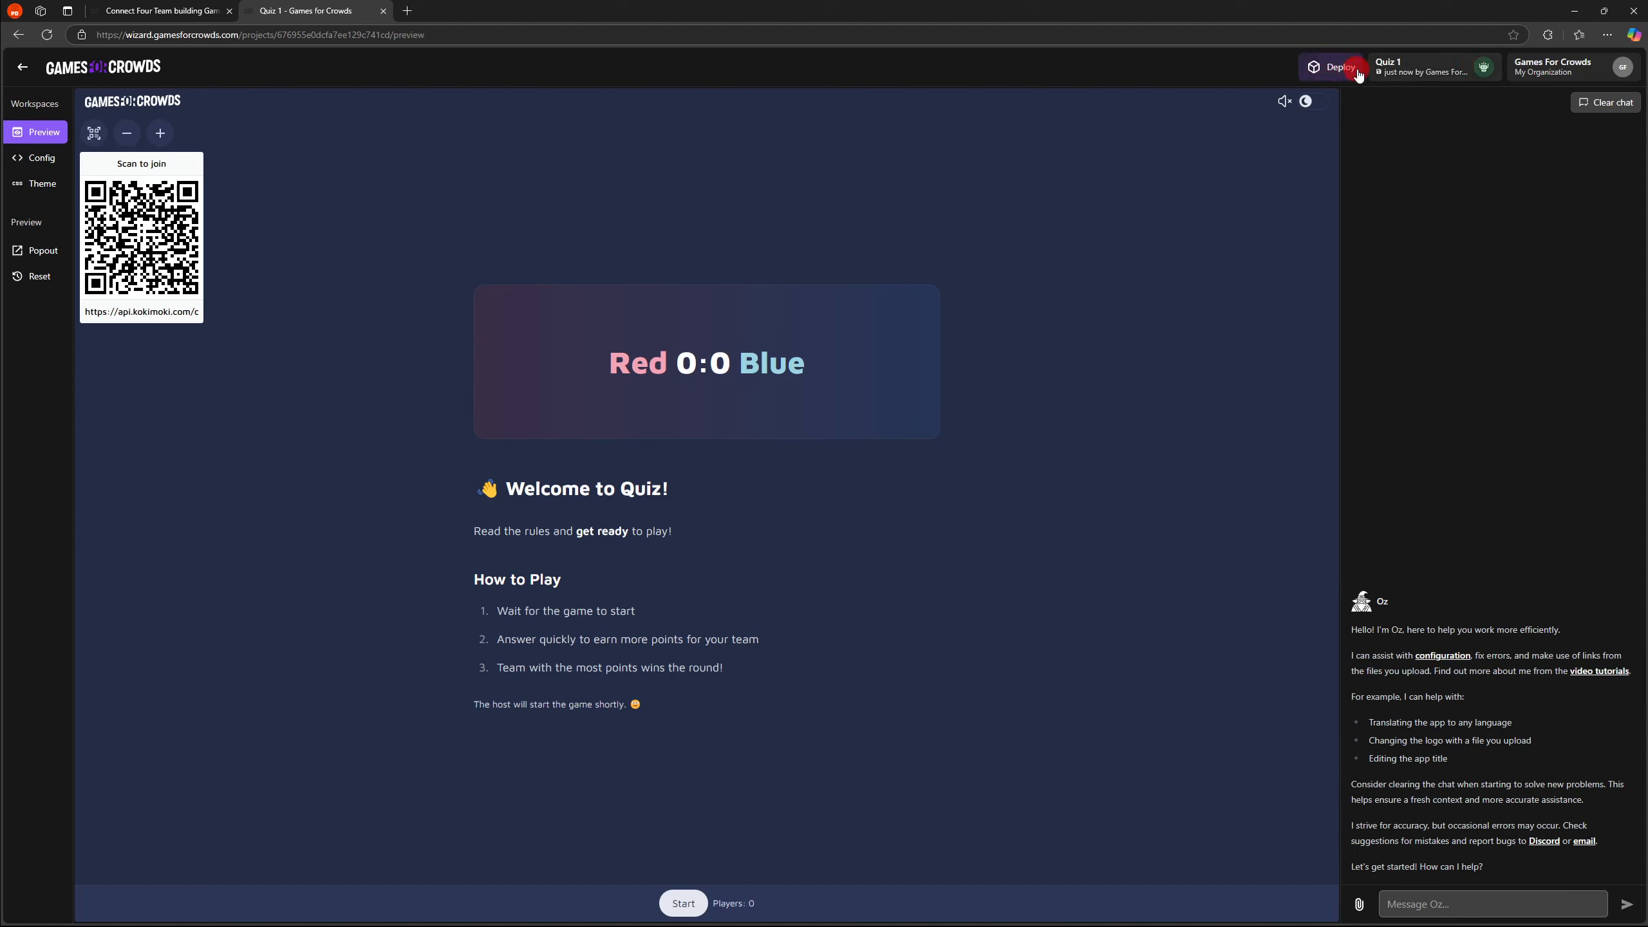
- View the list of actions available for the Quiz 1 project, and close it without choosing one
left_click(1456, 76)
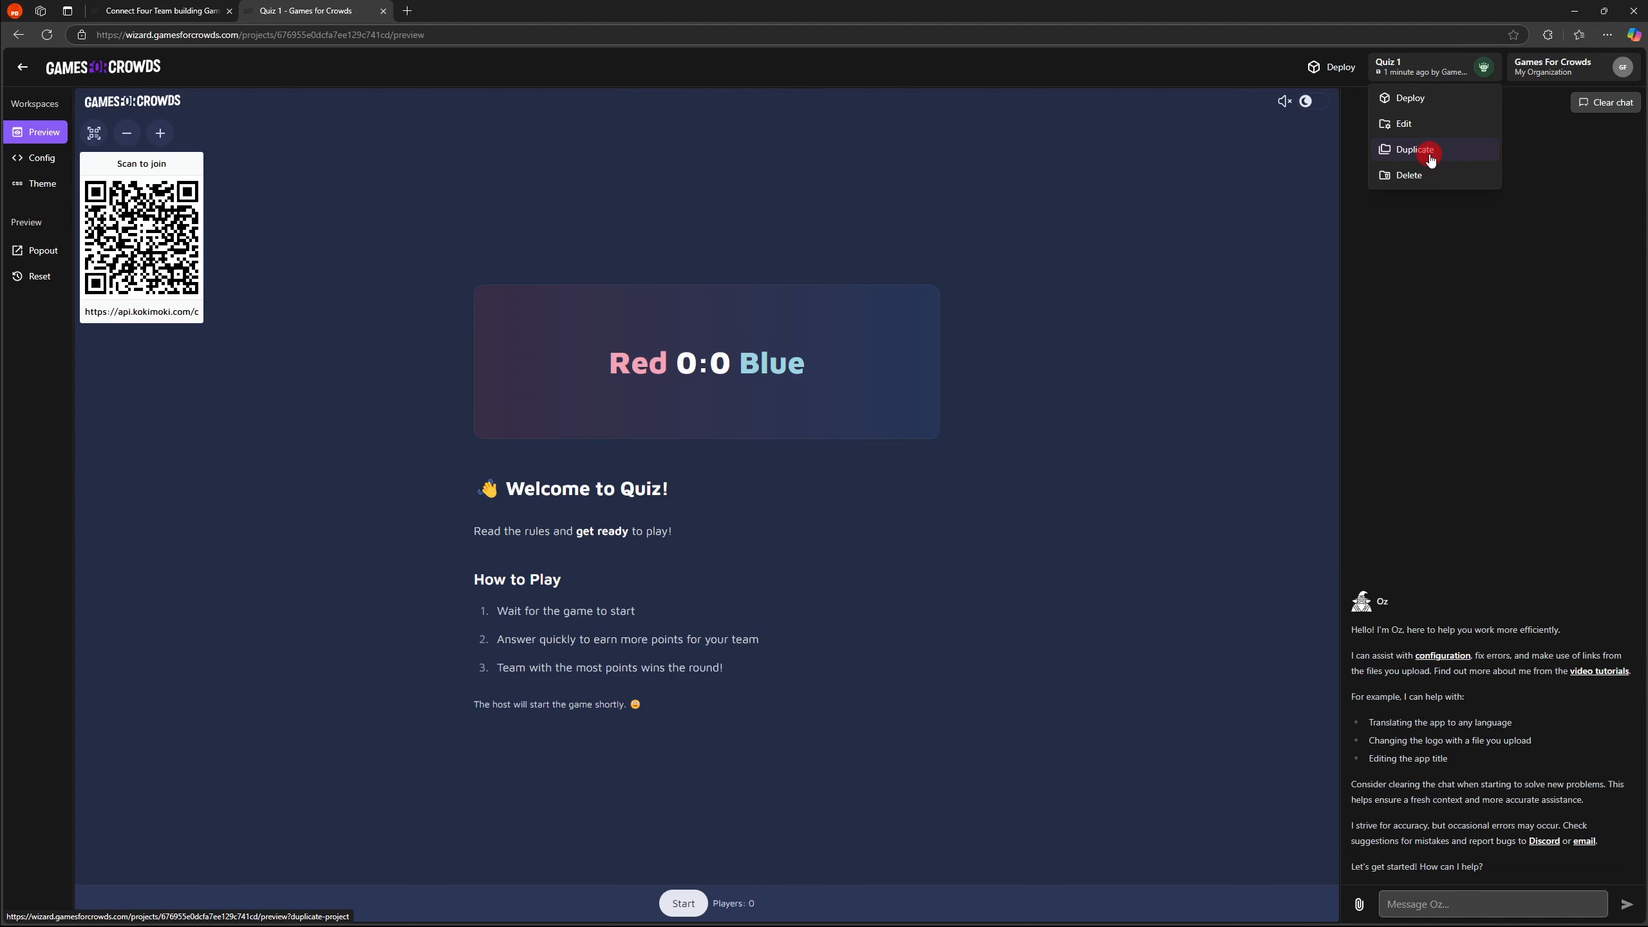
left_click(1258, 273)
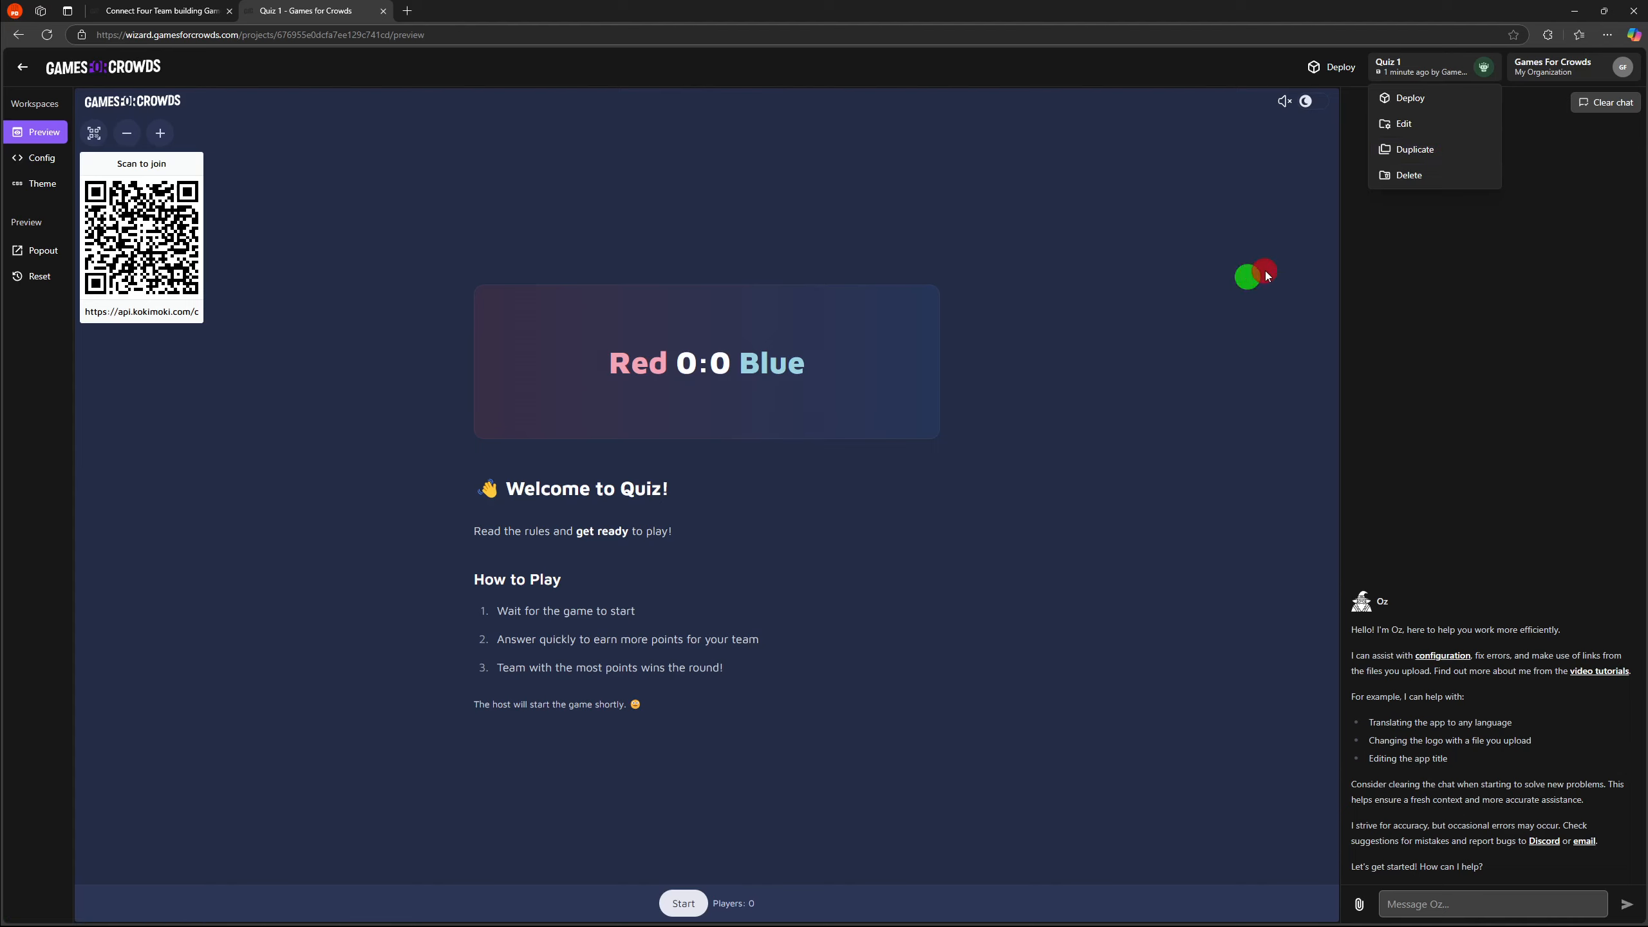
left_click(1530, 210)
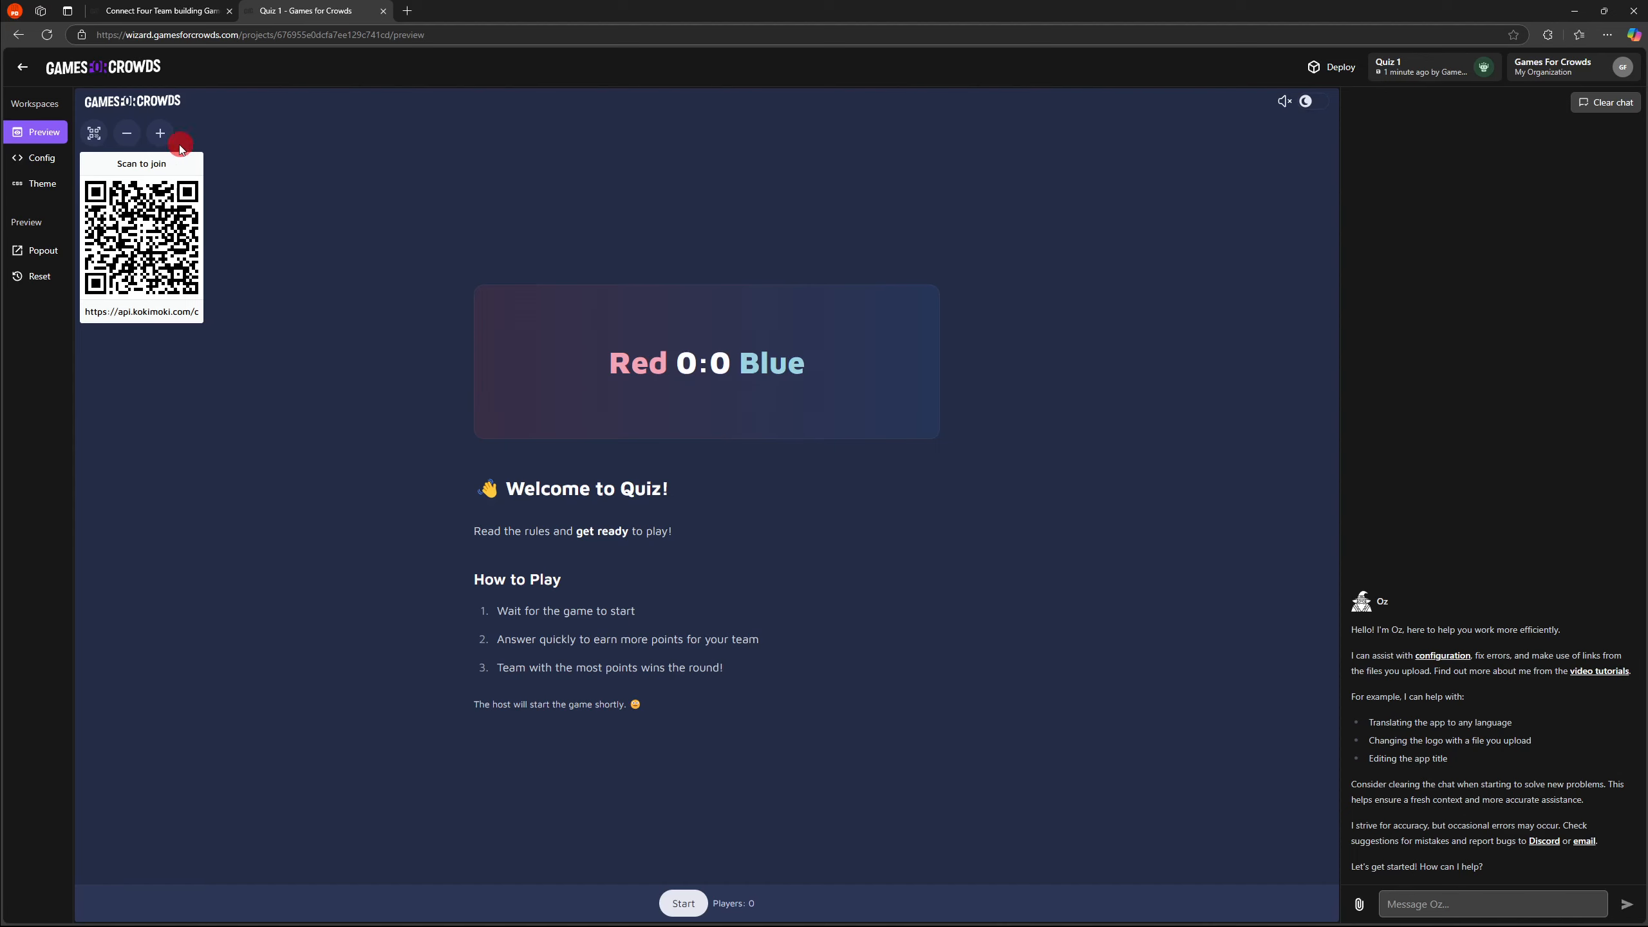
- Open the quiz configuration and examine its settings and questions, highlighting the capital of France question and the value marking its correct answer
left_click(32, 162)
double_click(426, 324)
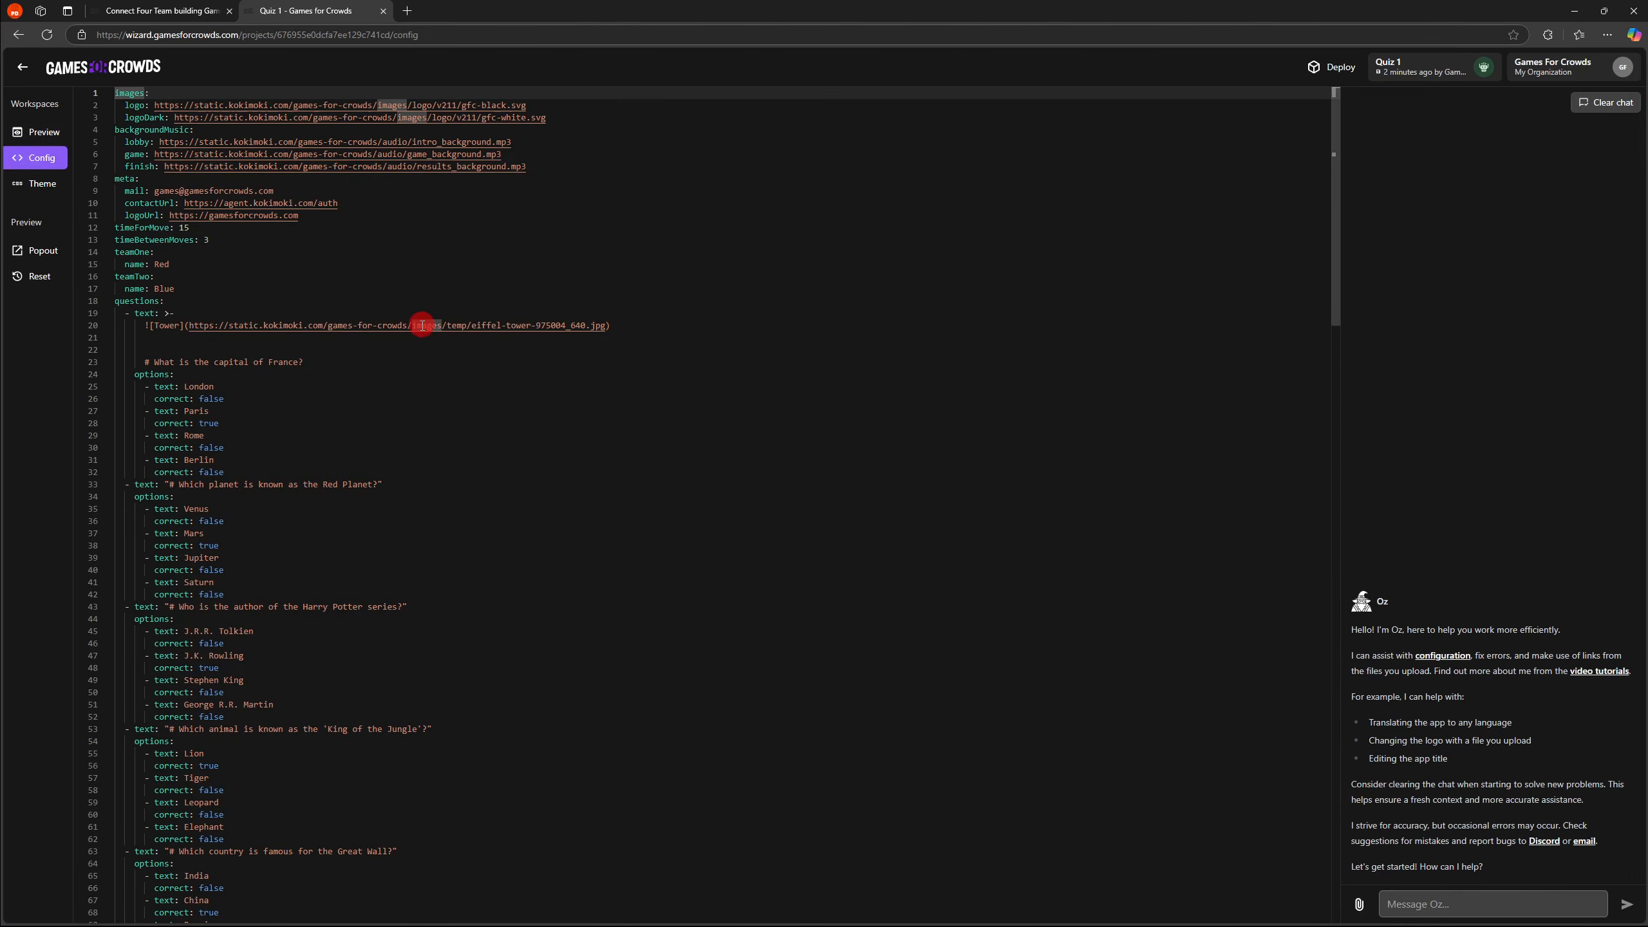
scroll(398, 354, "down", 2)
scroll(398, 355, "down", 3)
scroll(488, 370, "up", 5)
scroll(390, 437, "down", 5)
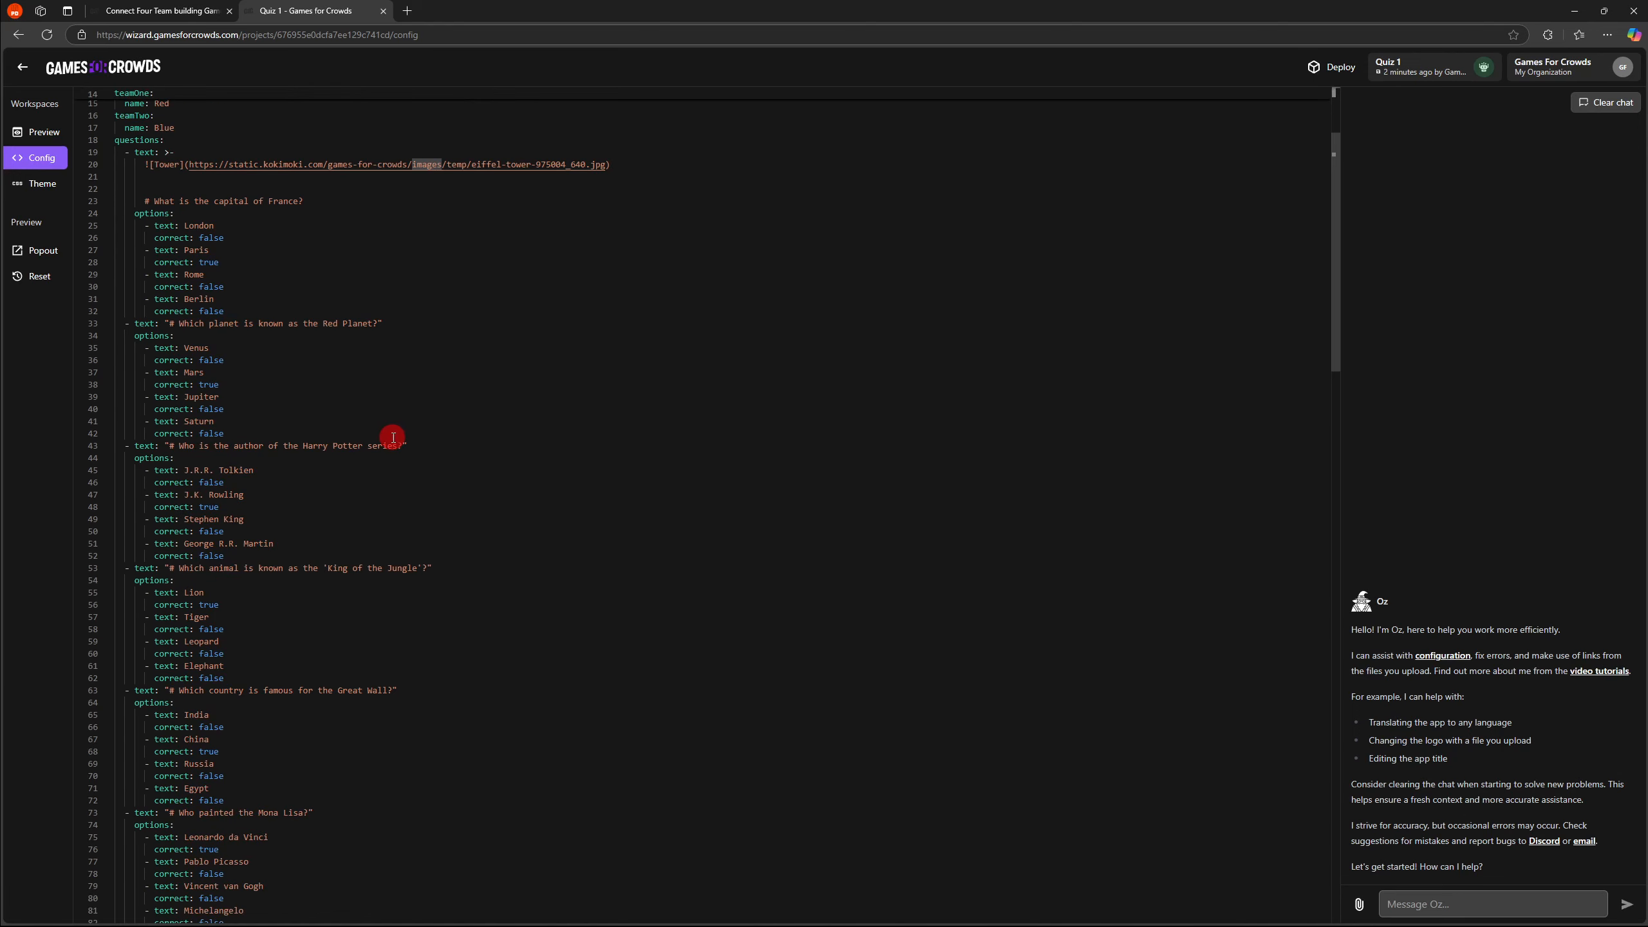
scroll(392, 435, "down", 2)
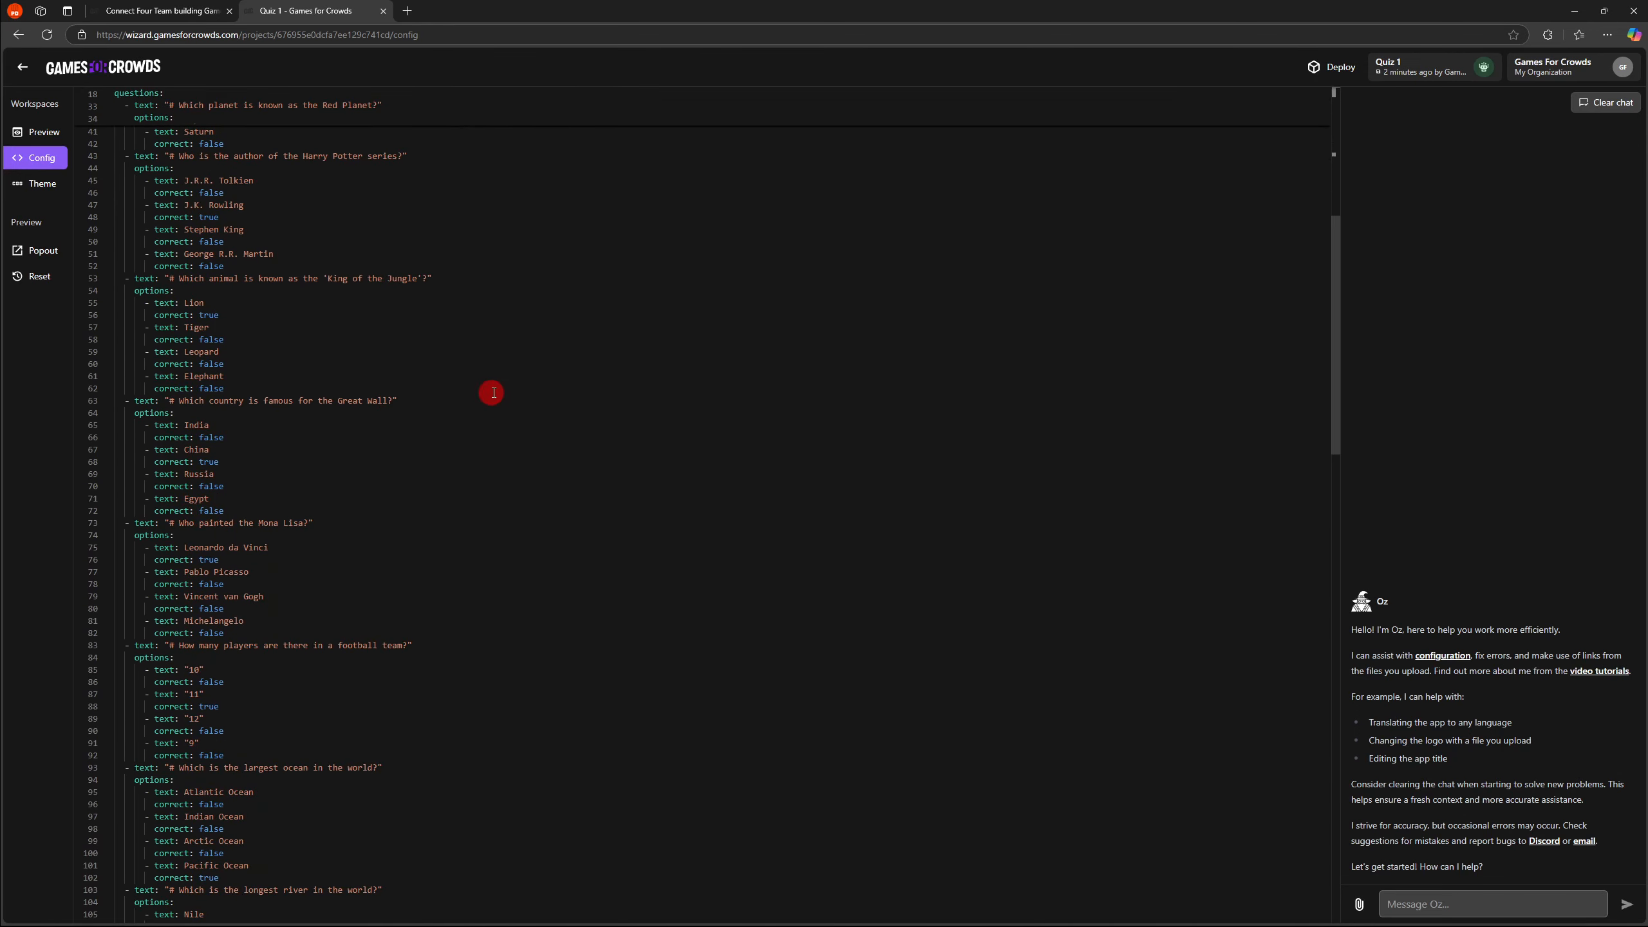
scroll(476, 375, "up", 3)
scroll(390, 251, "up", 3)
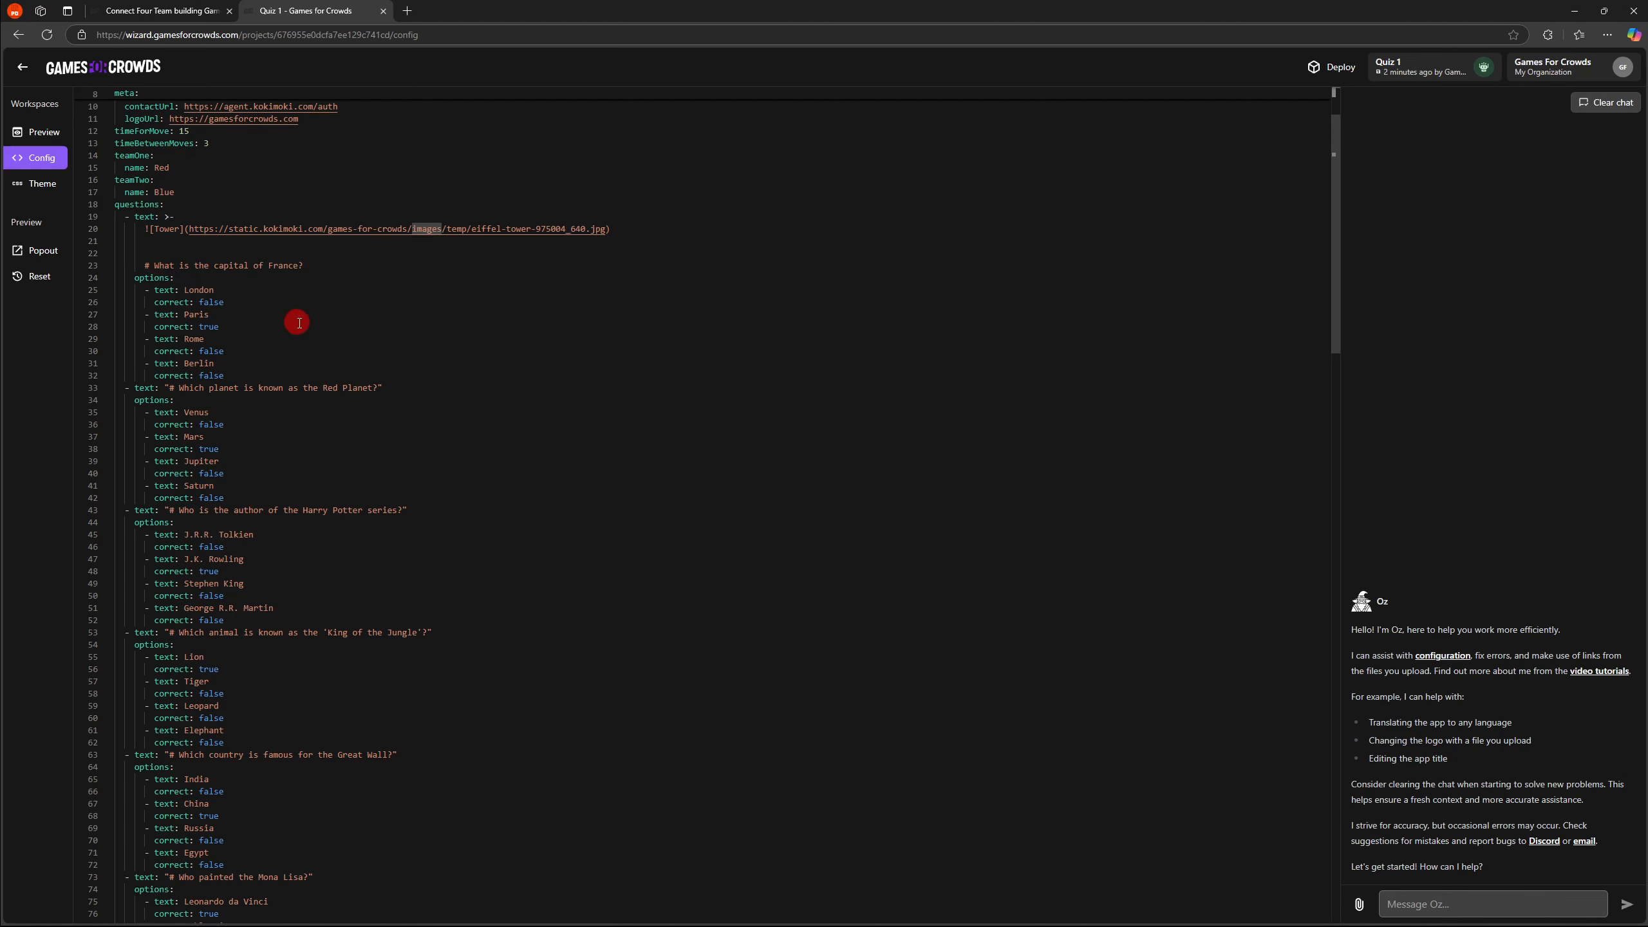
scroll(361, 357, "down", 1)
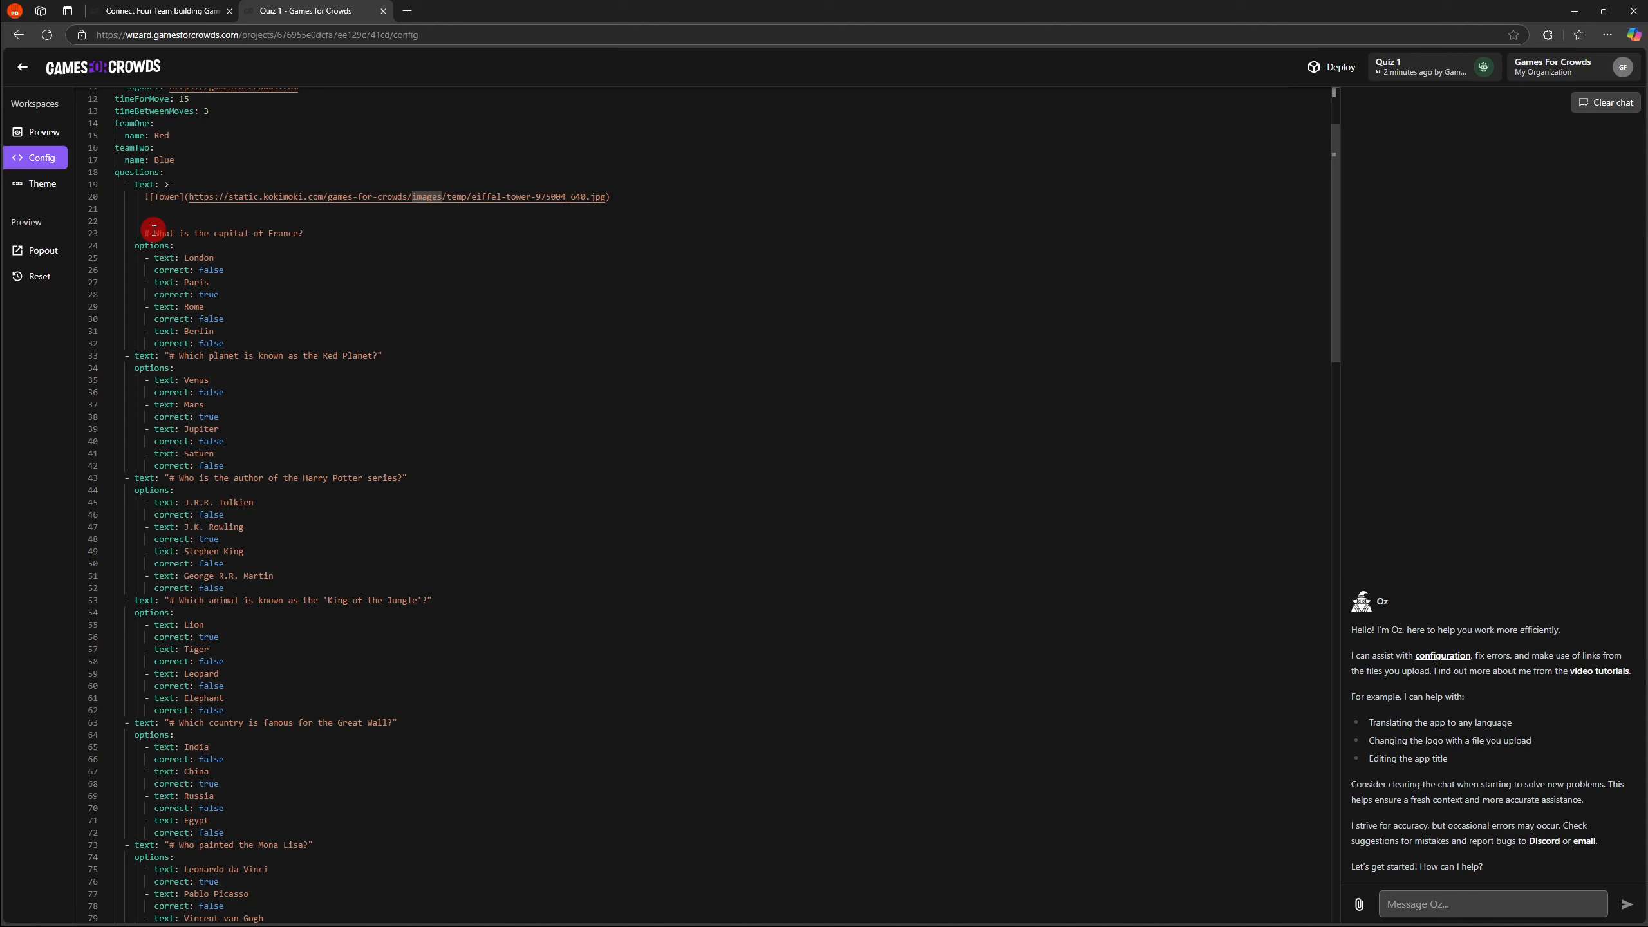
left_click_drag(154, 231, 321, 230)
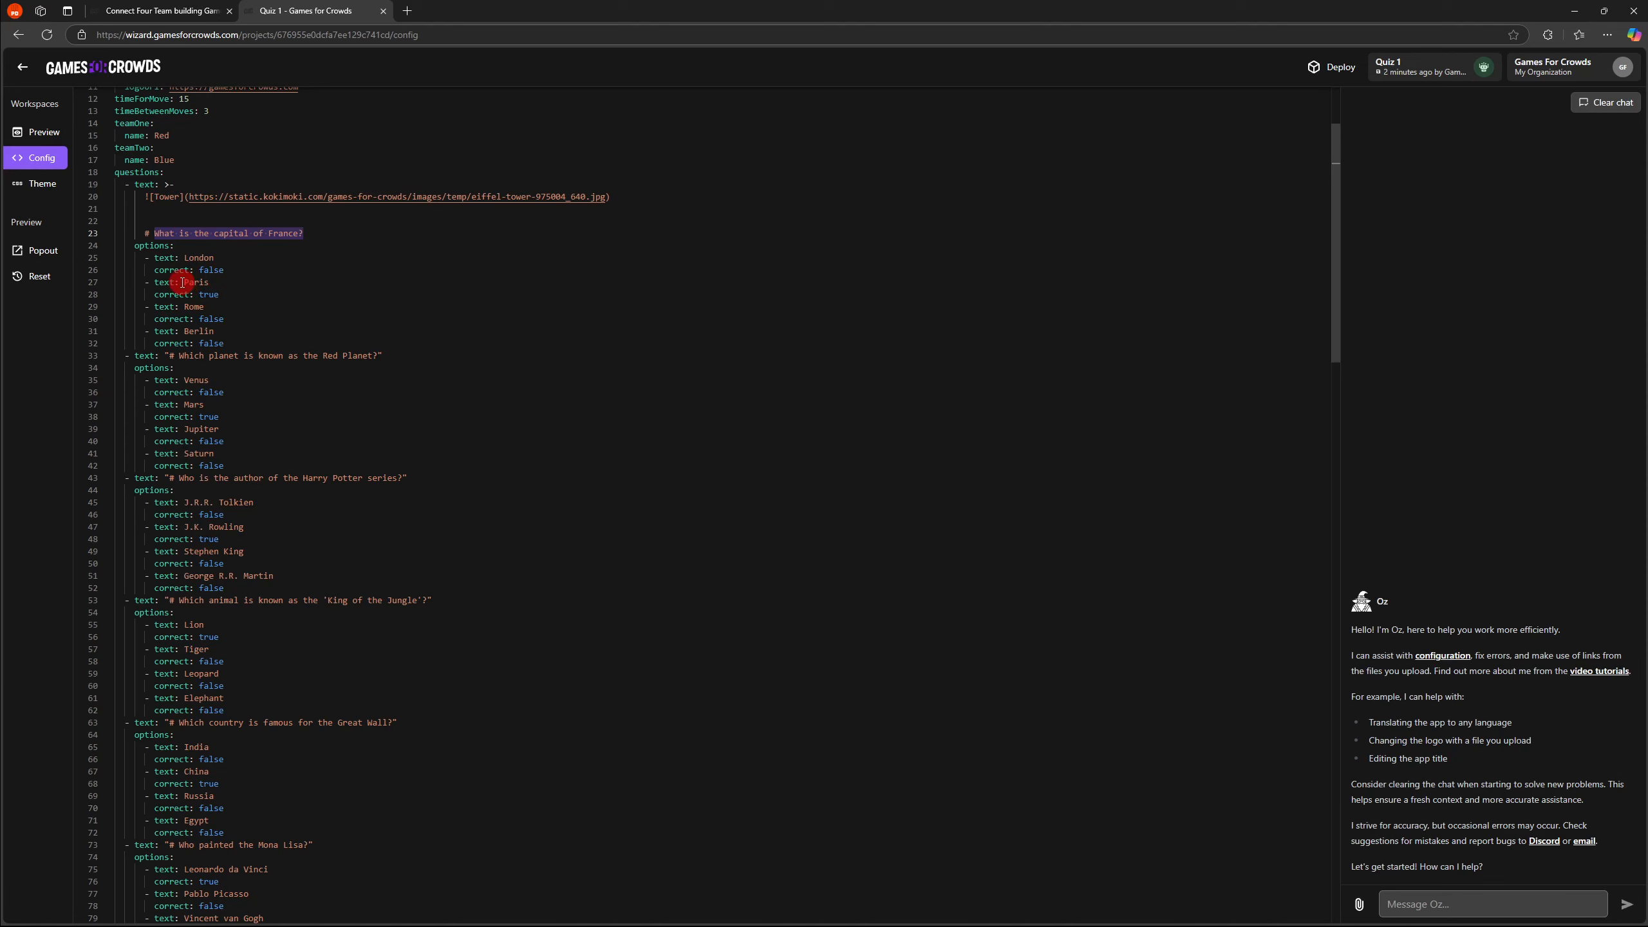
double_click(209, 294)
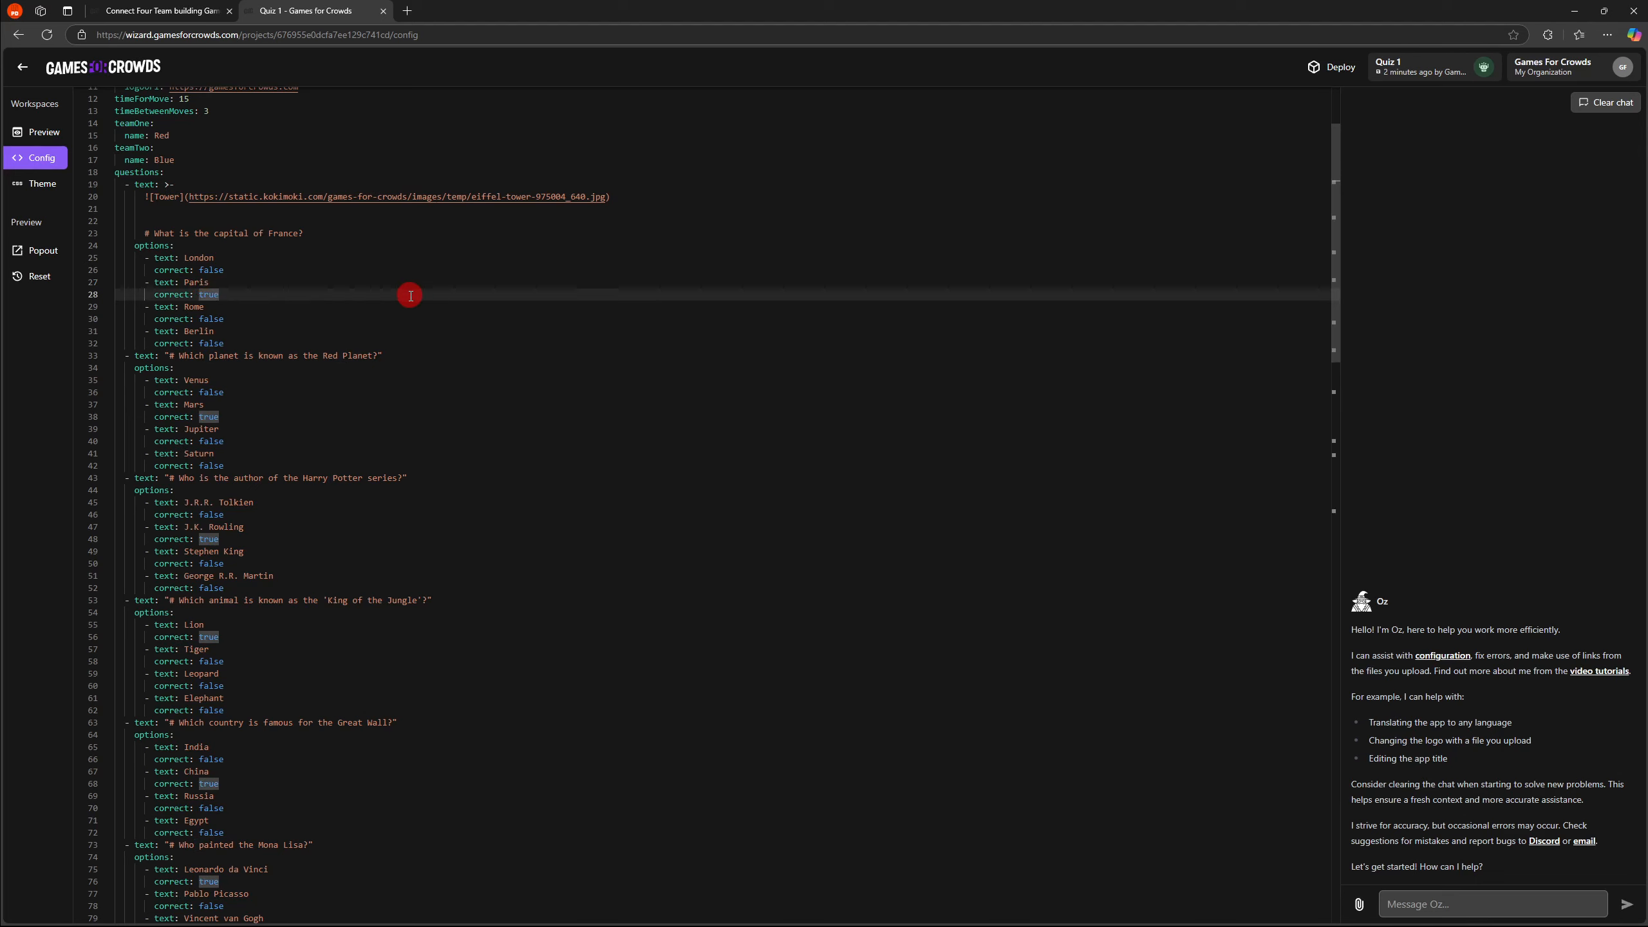
- Read through the remaining quiz questions down to the translations and host message sections of the configuration
scroll(410, 296, "down", 10)
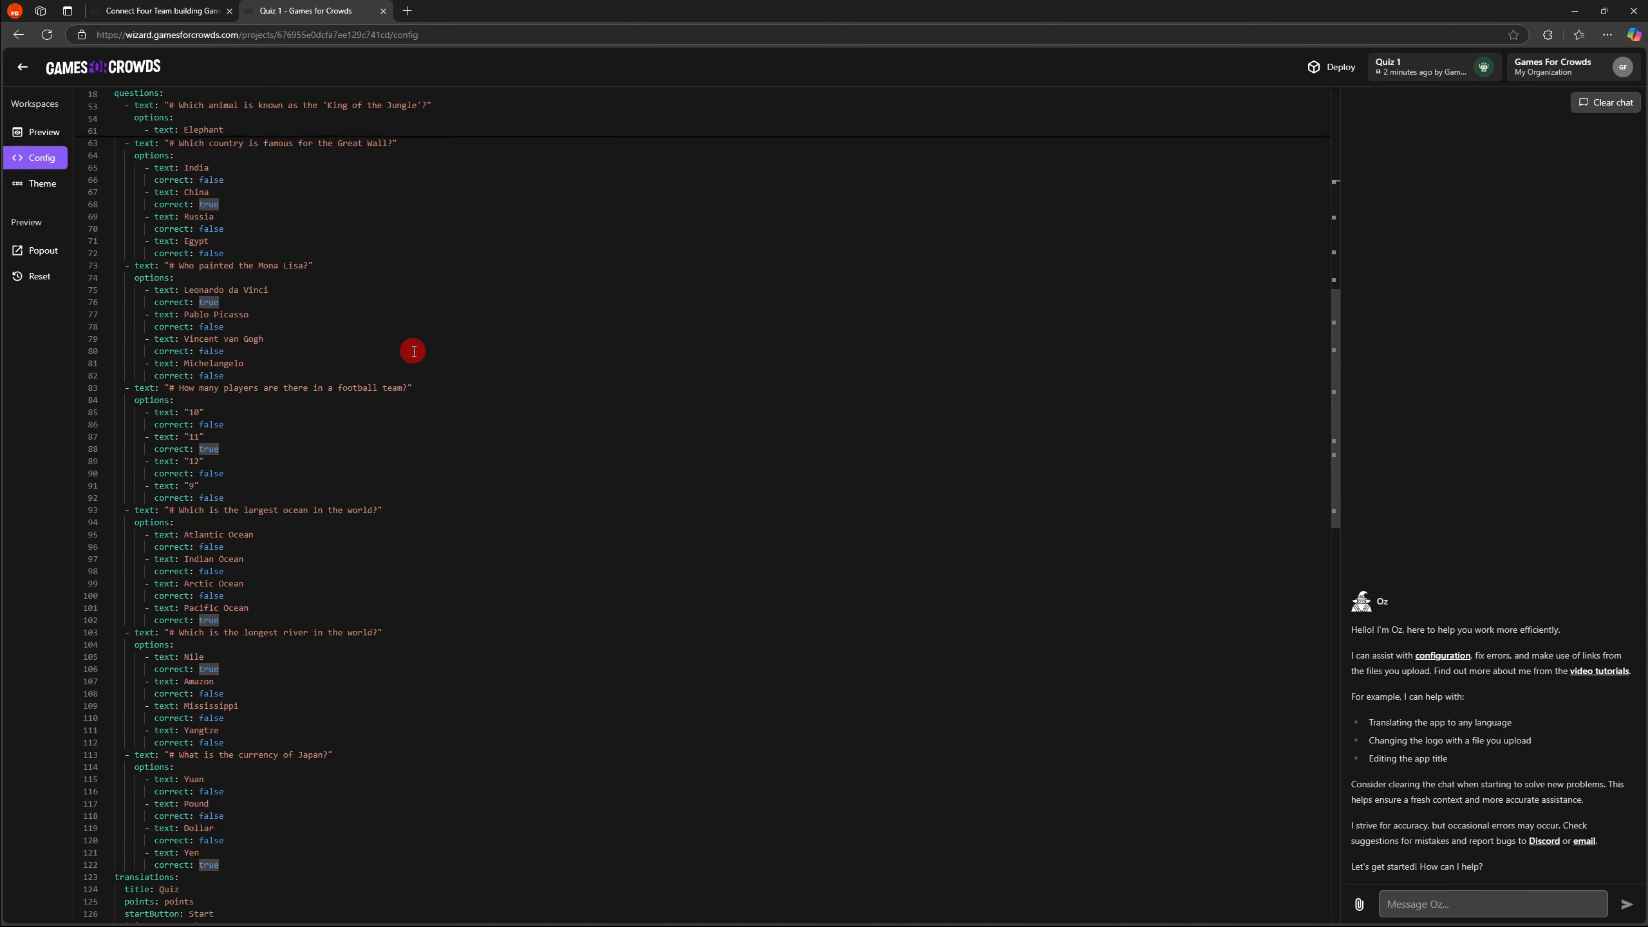
scroll(413, 351, "down", 5)
scroll(374, 459, "down", 1)
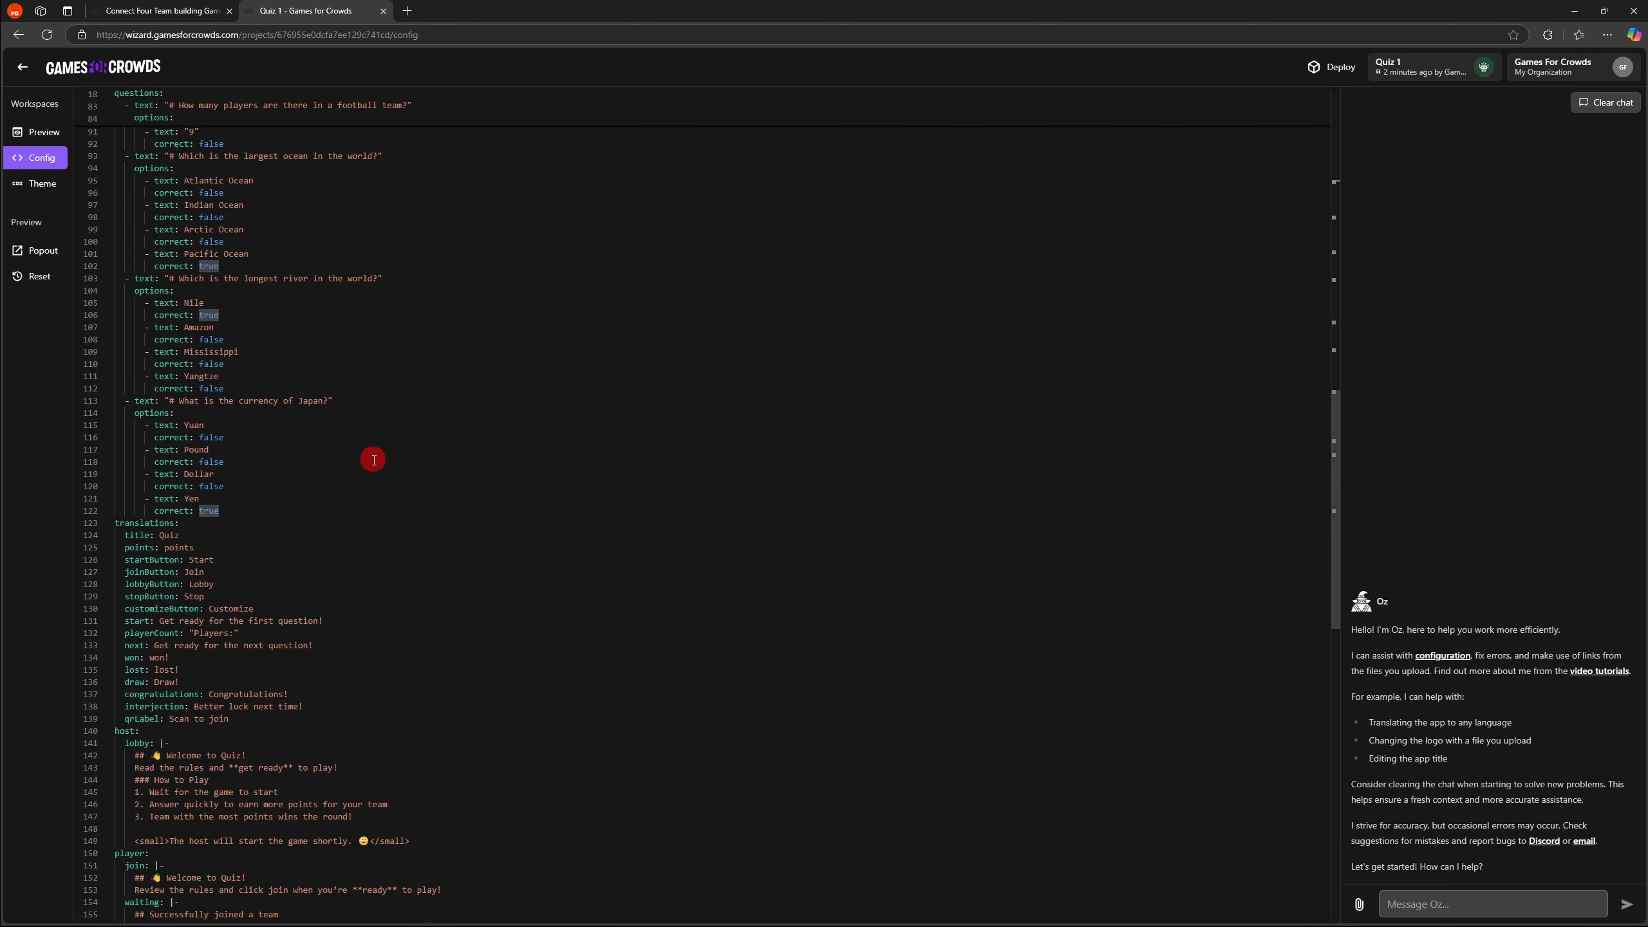
scroll(374, 458, "down", 2)
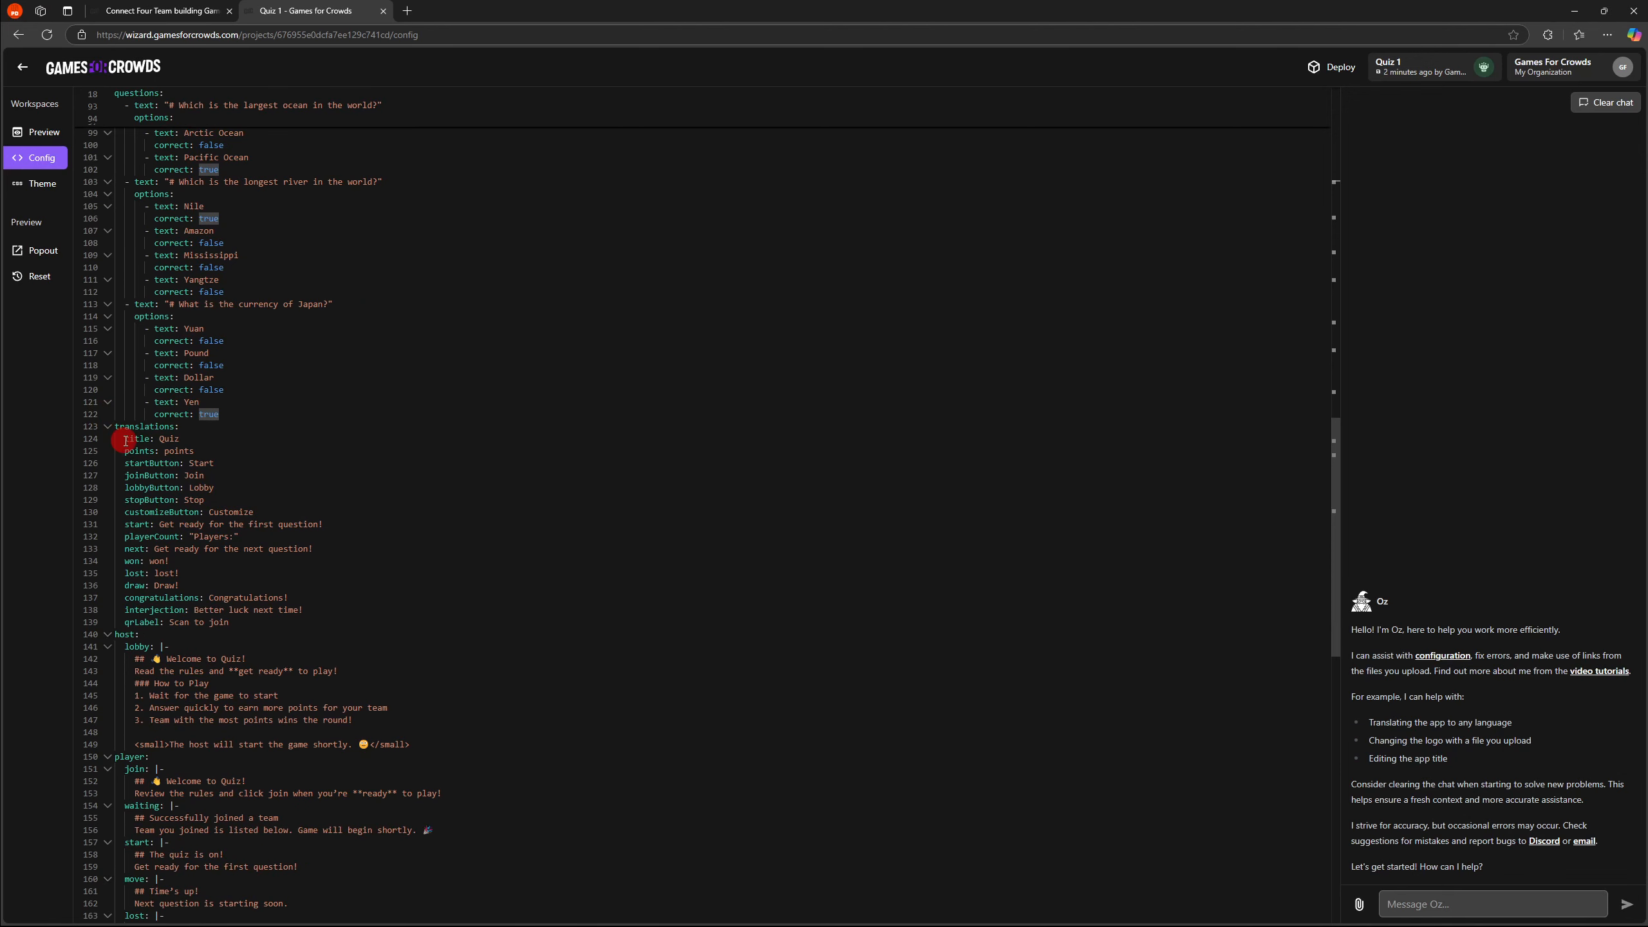
- Compare the host lobby message in the configuration with the welcome text and rules shown in the game preview
left_click(53, 133)
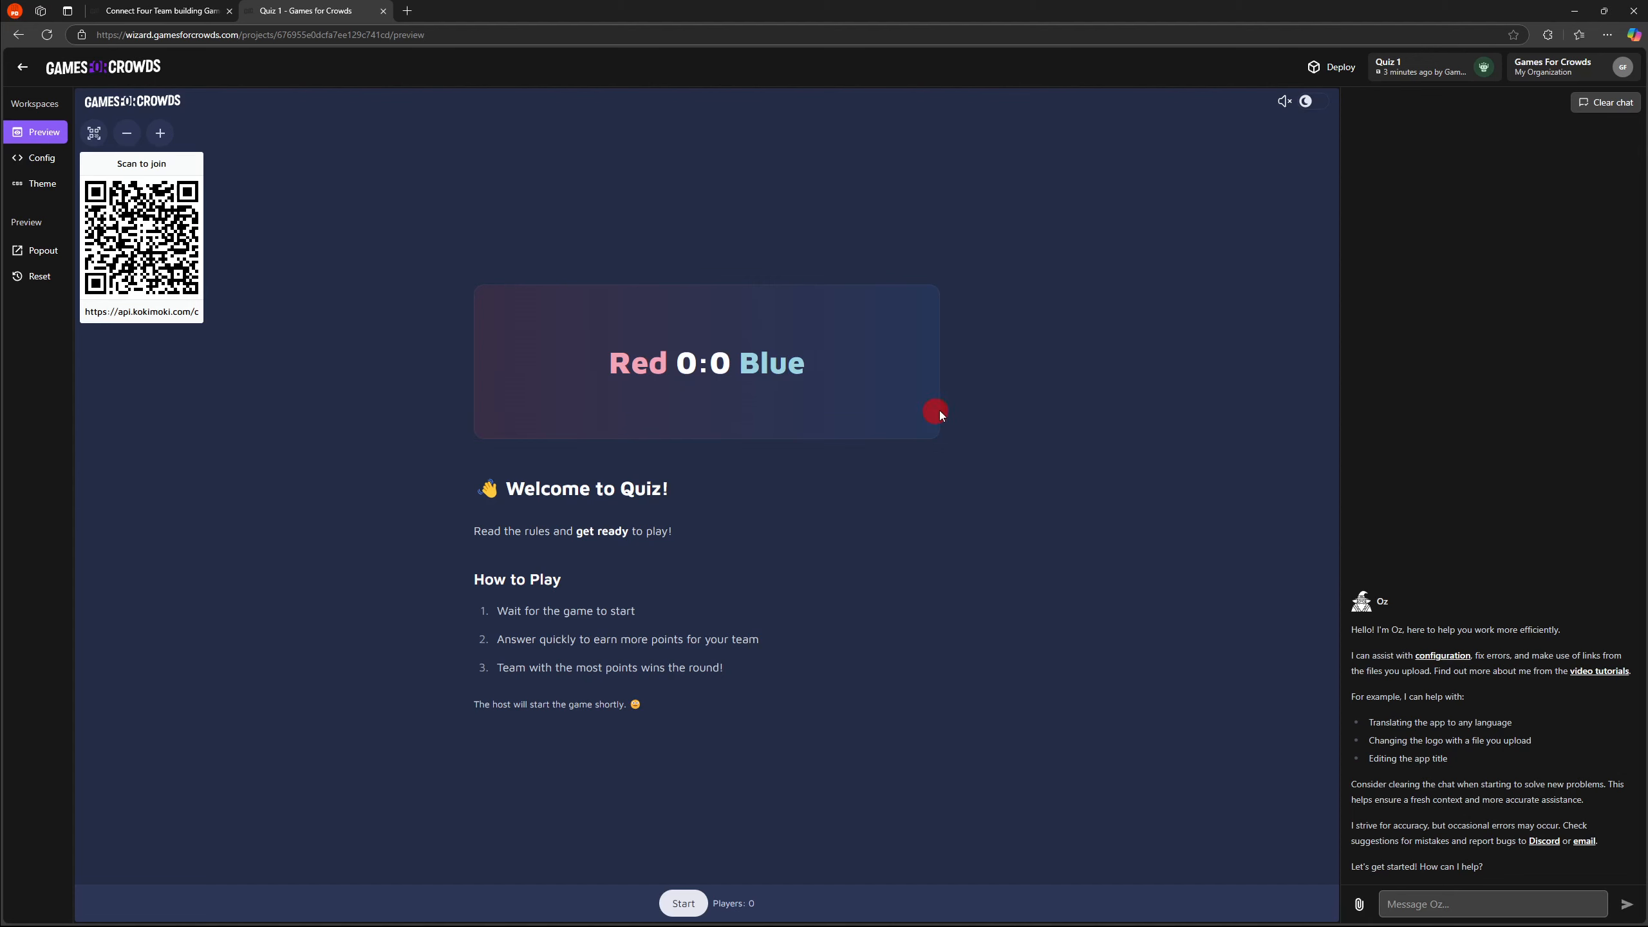
left_click(52, 156)
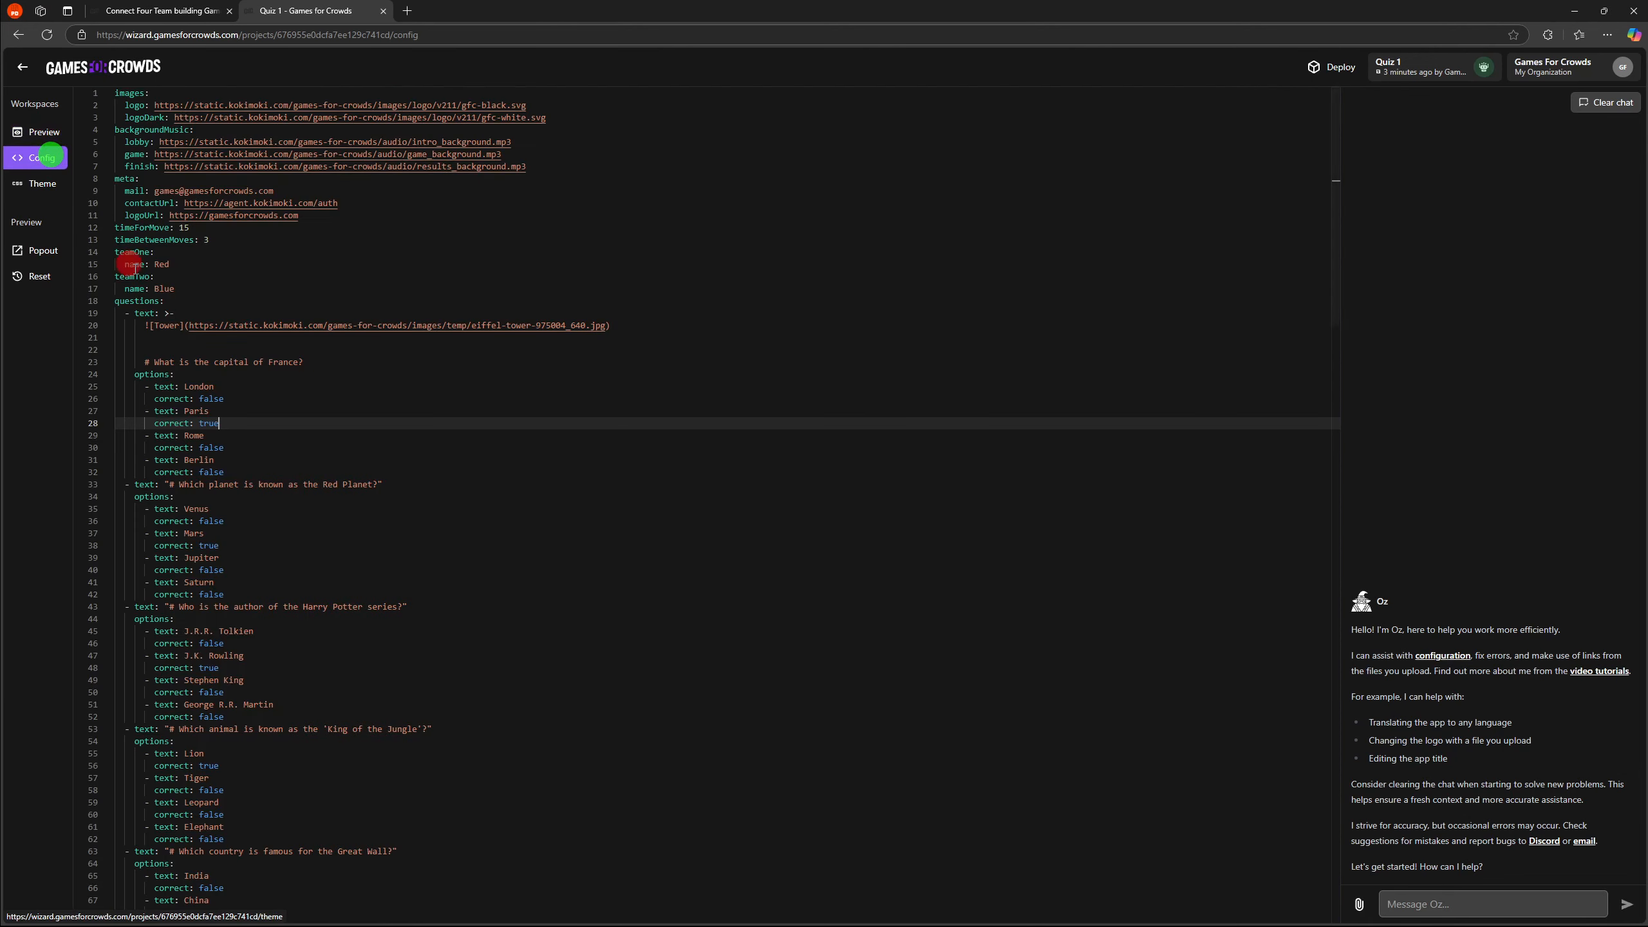
scroll(279, 597, "down", 7)
scroll(289, 597, "down", 15)
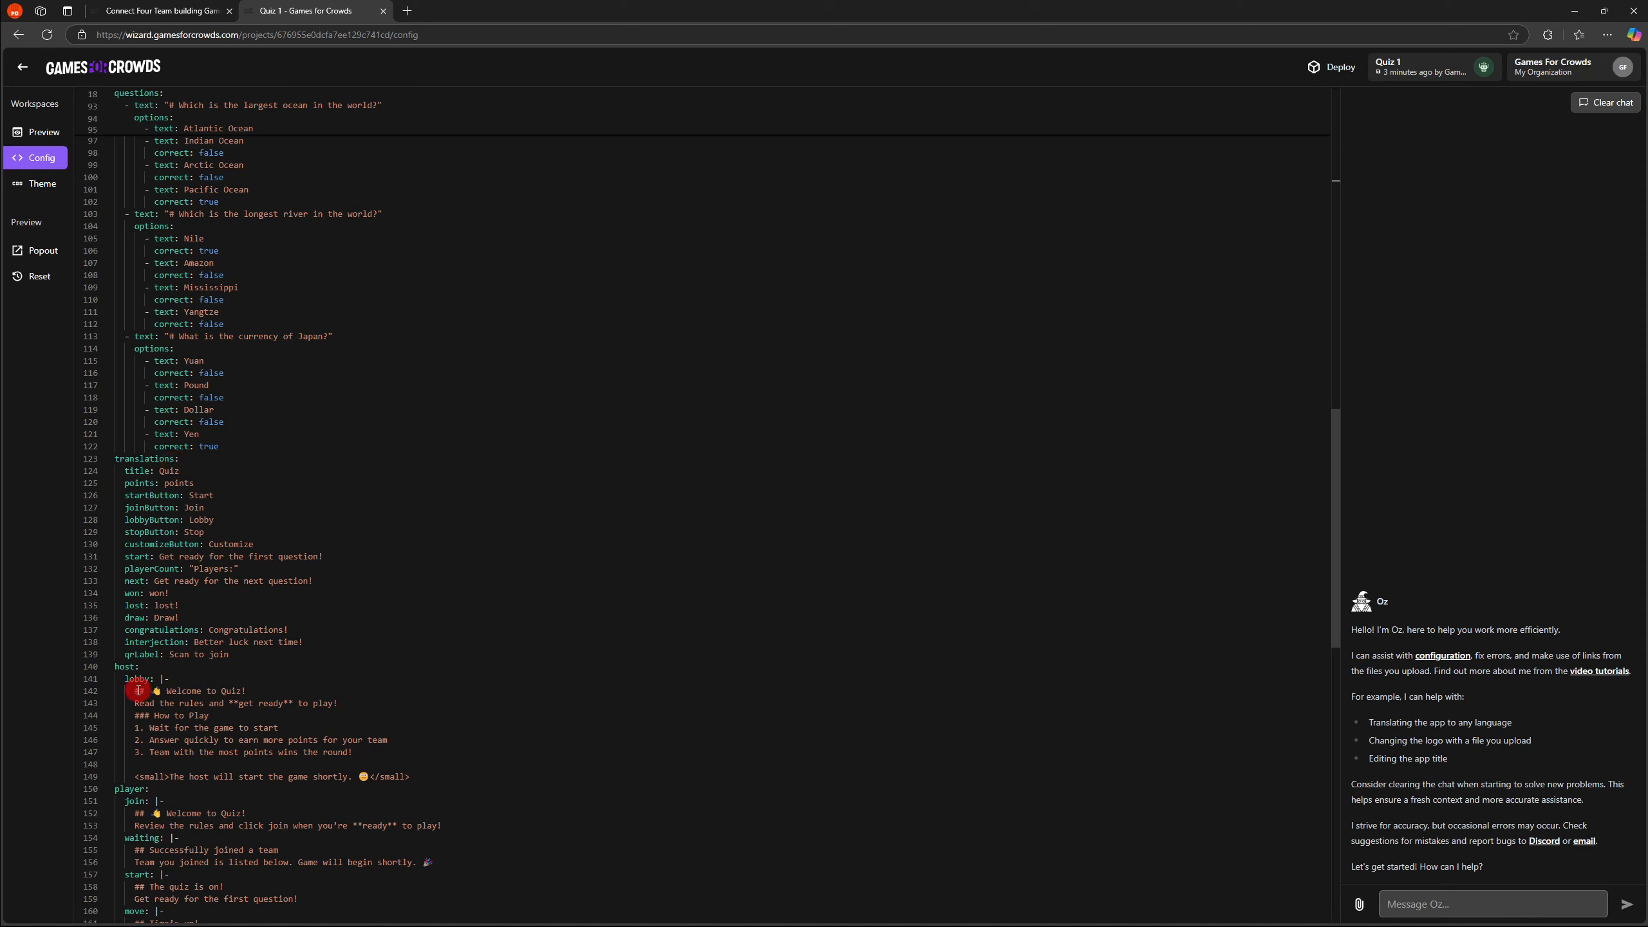
left_click_drag(146, 690, 428, 762)
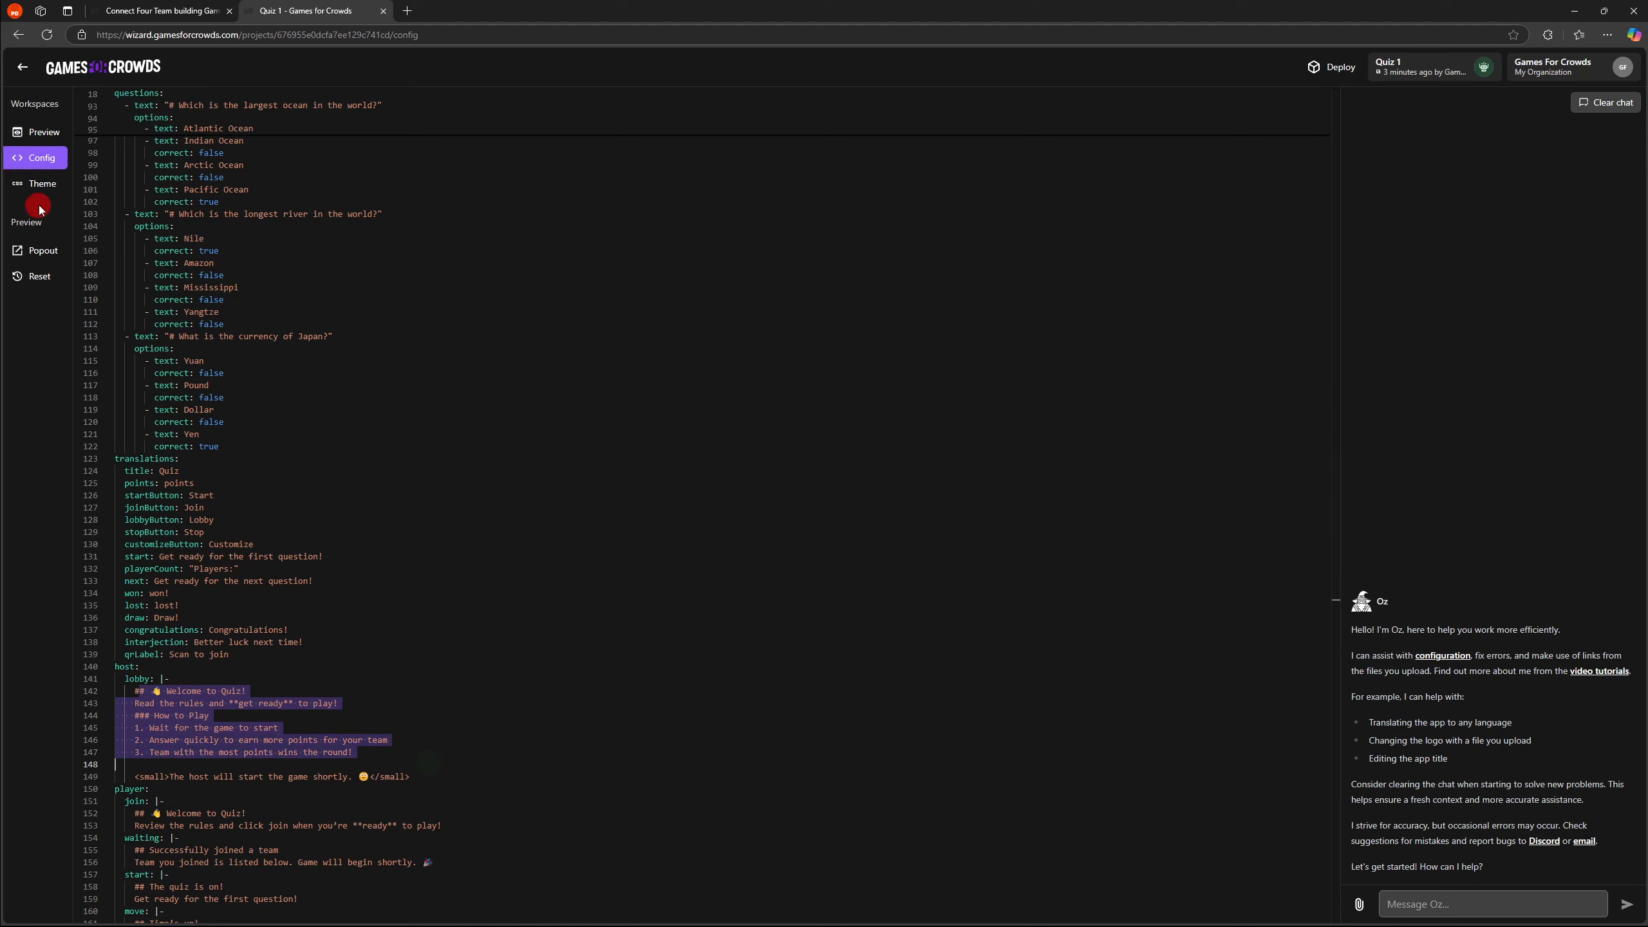
left_click(47, 131)
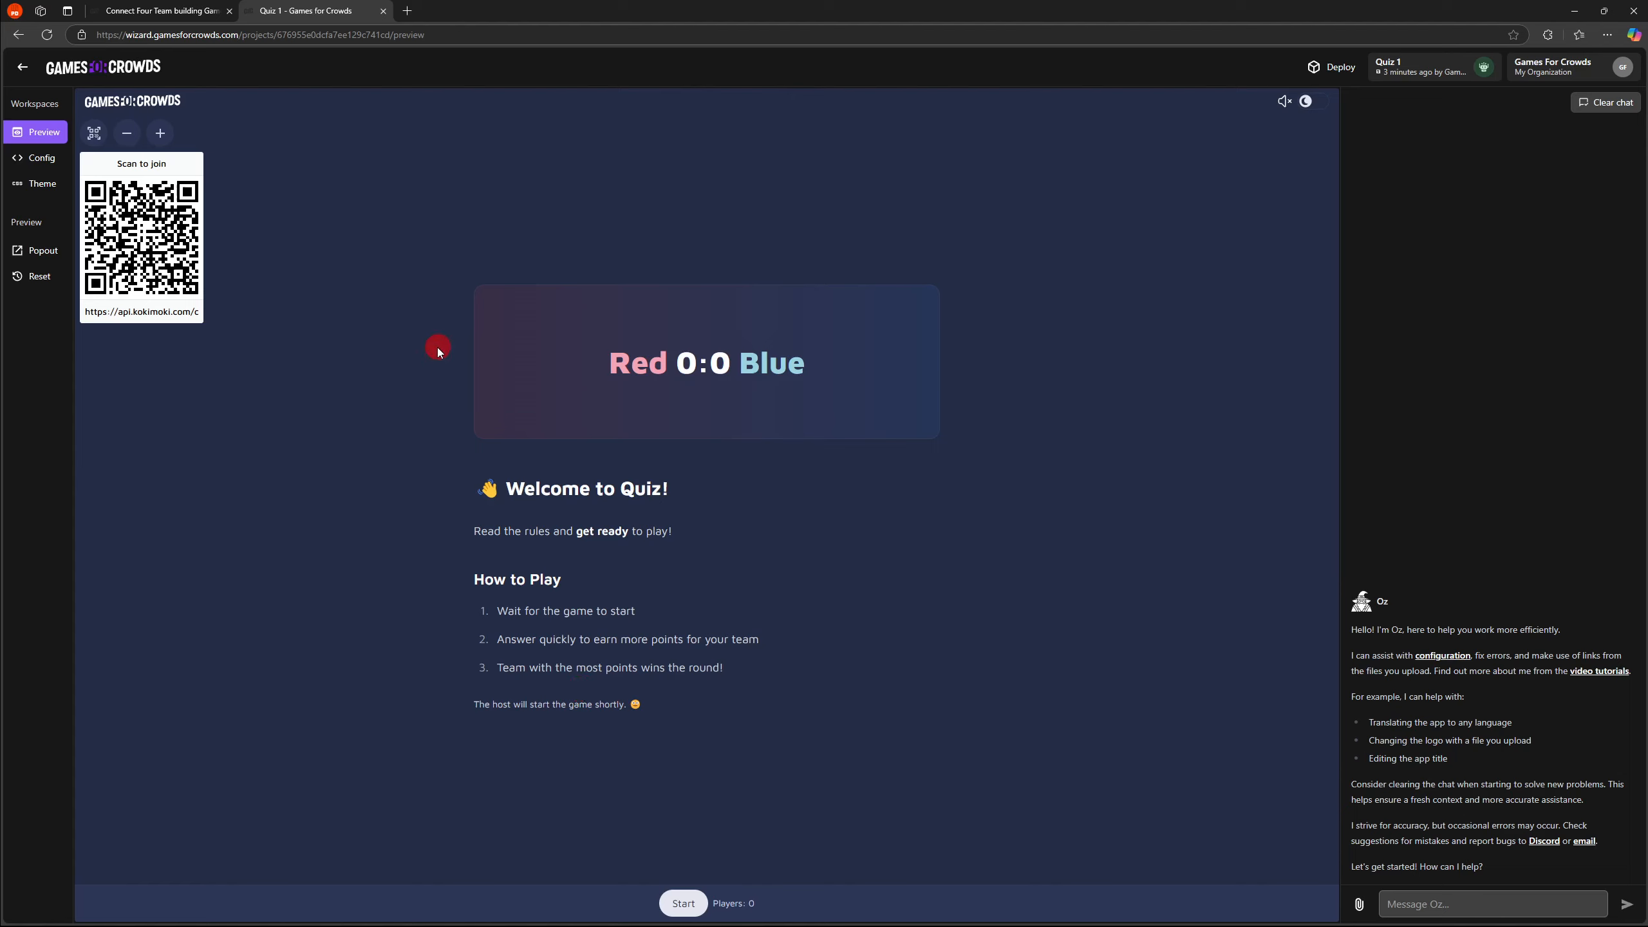
- Inspect the quiz's theme color code, and return to the game preview
left_click(46, 183)
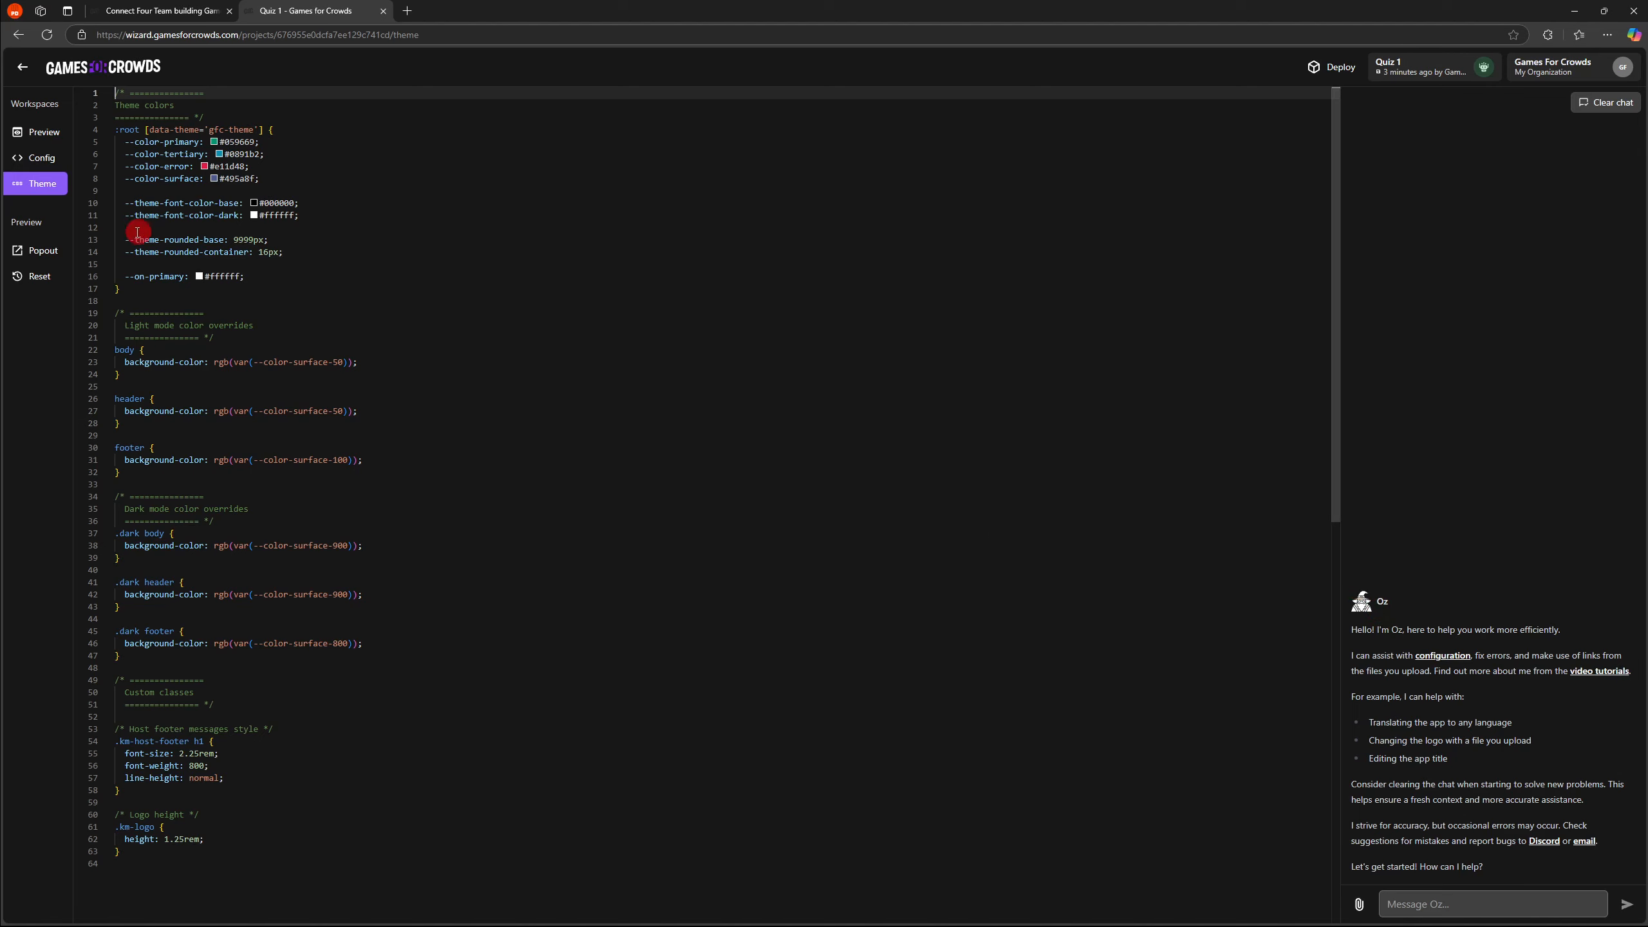
left_click(43, 139)
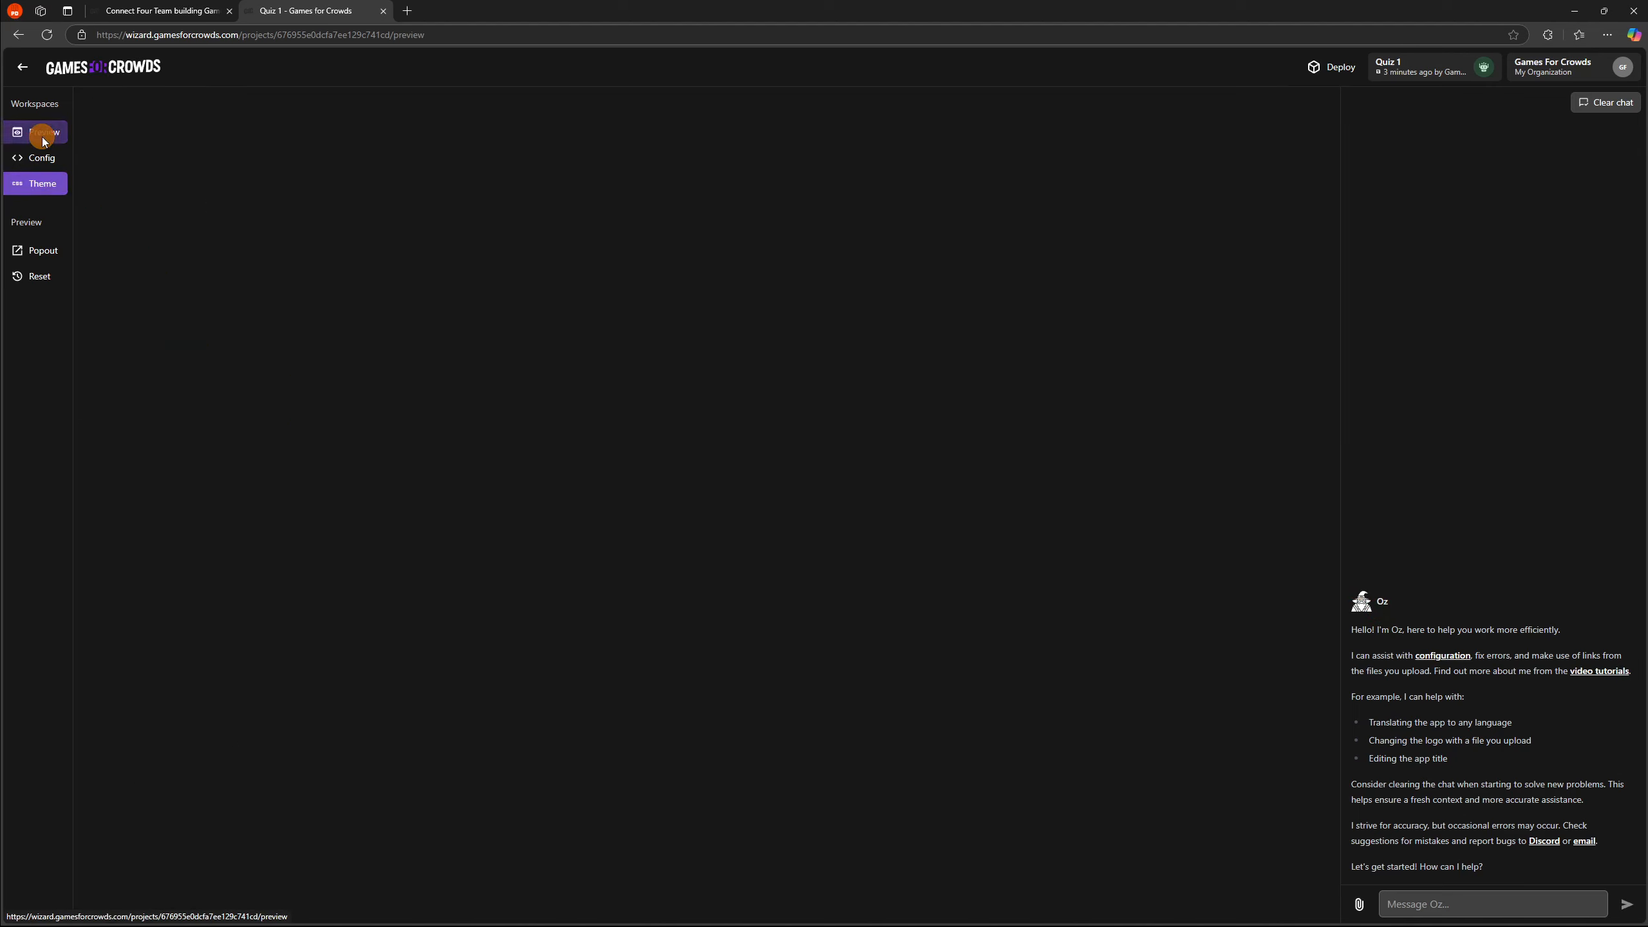
- Pop the quiz preview out into its own browser tab to view it, and close that tab
left_click(36, 251)
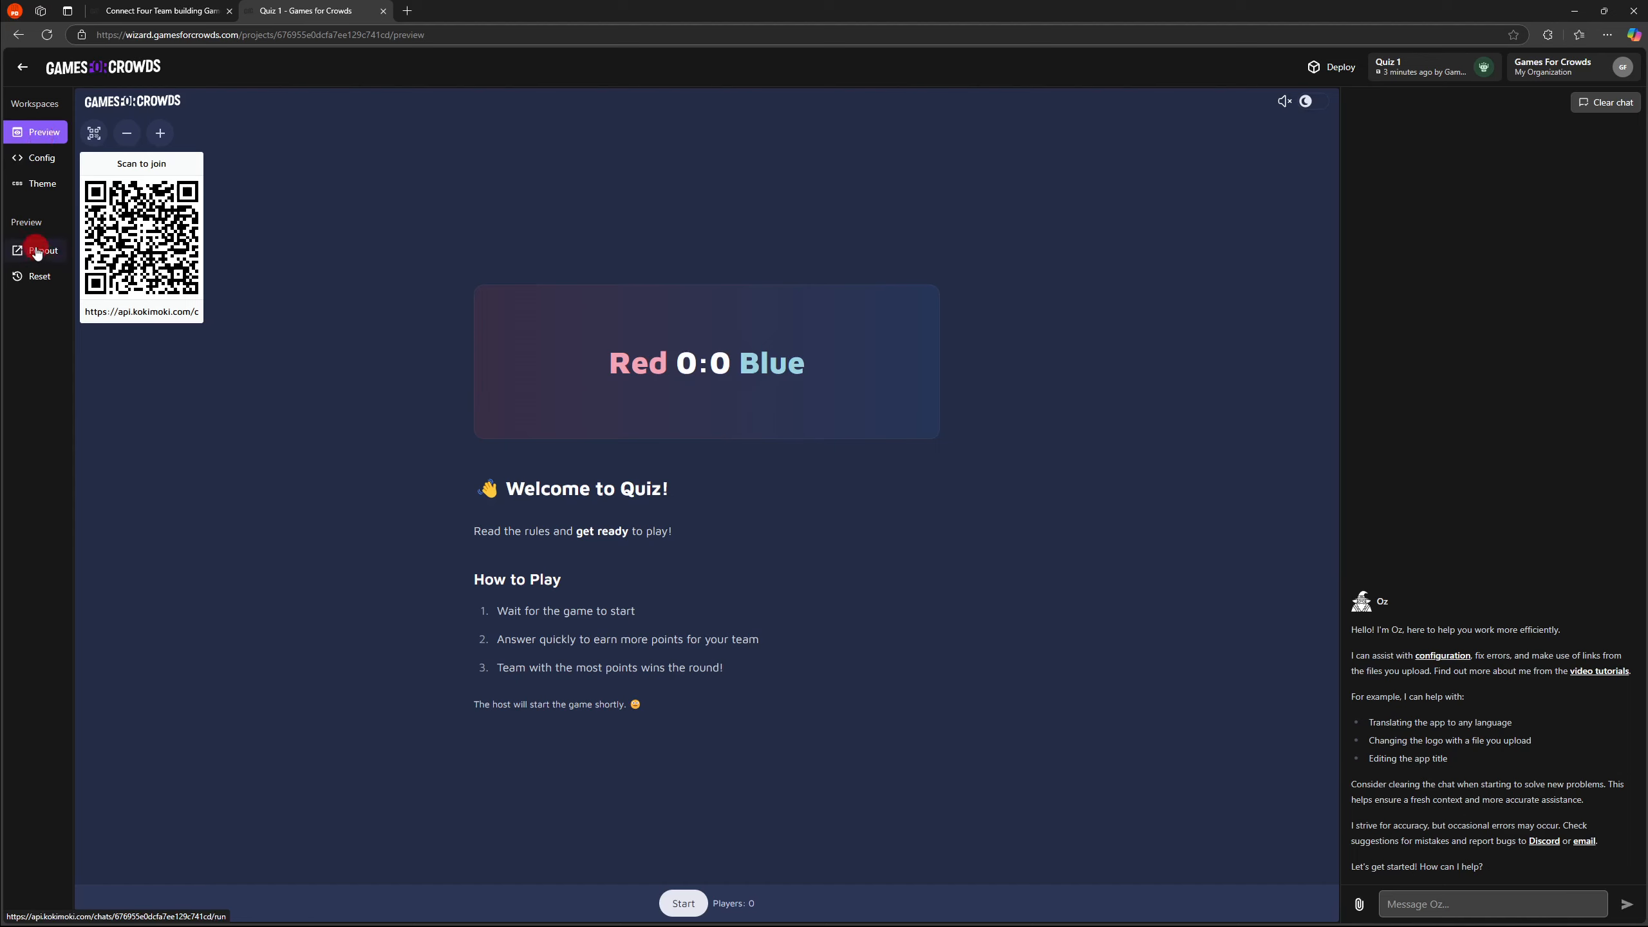
left_click(36, 252)
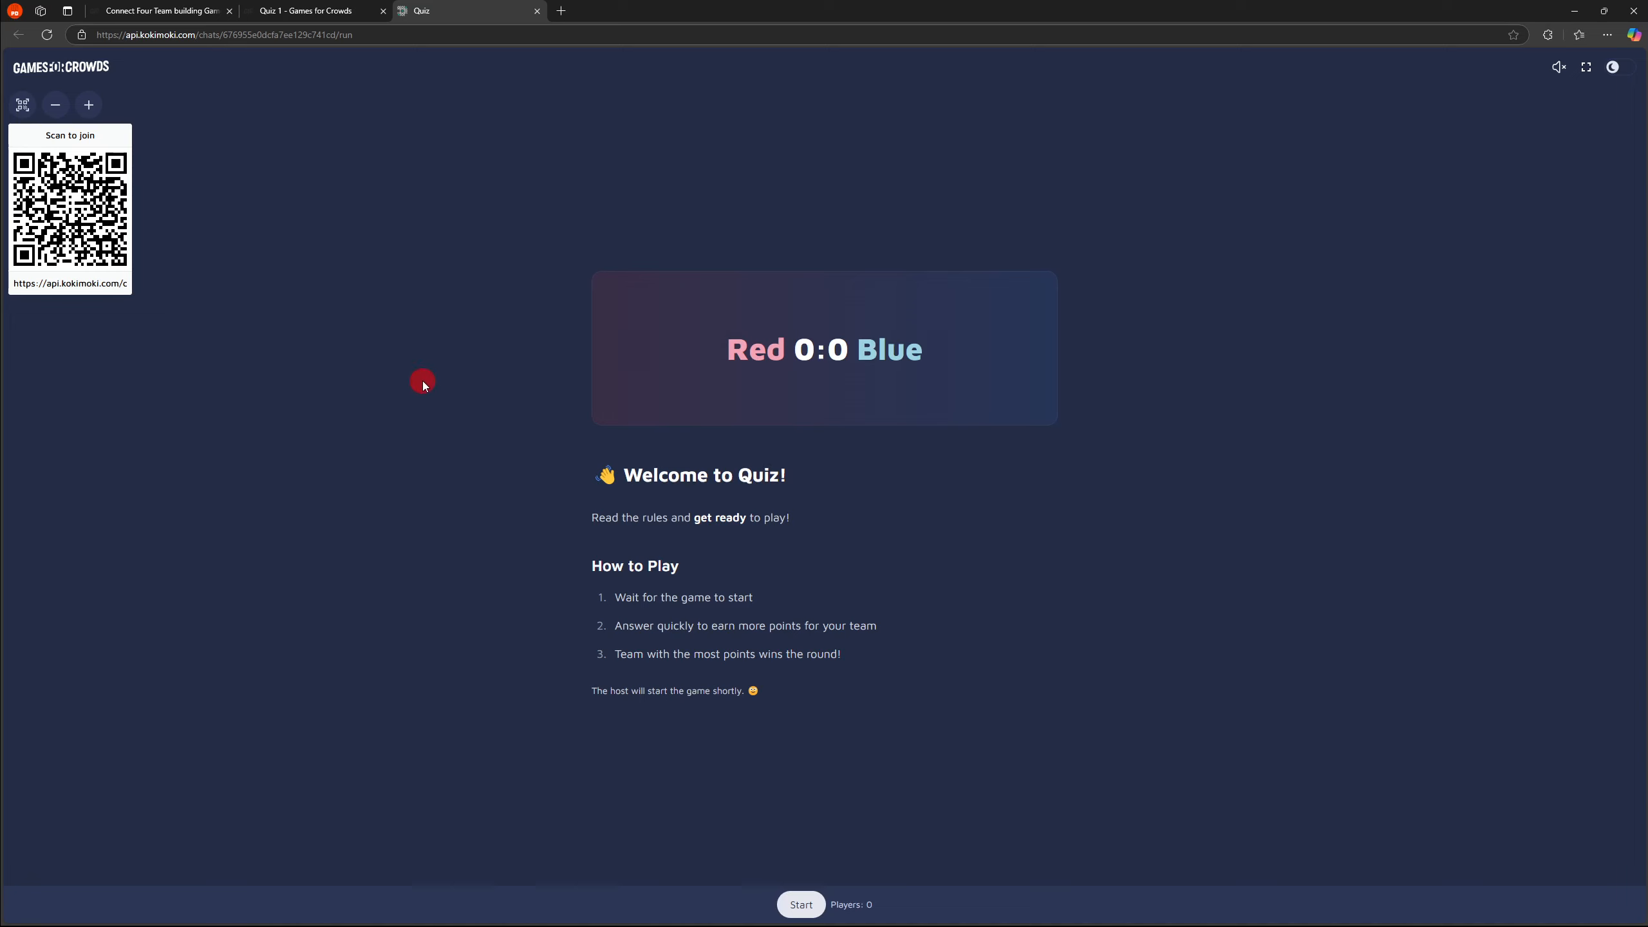
left_click(539, 10)
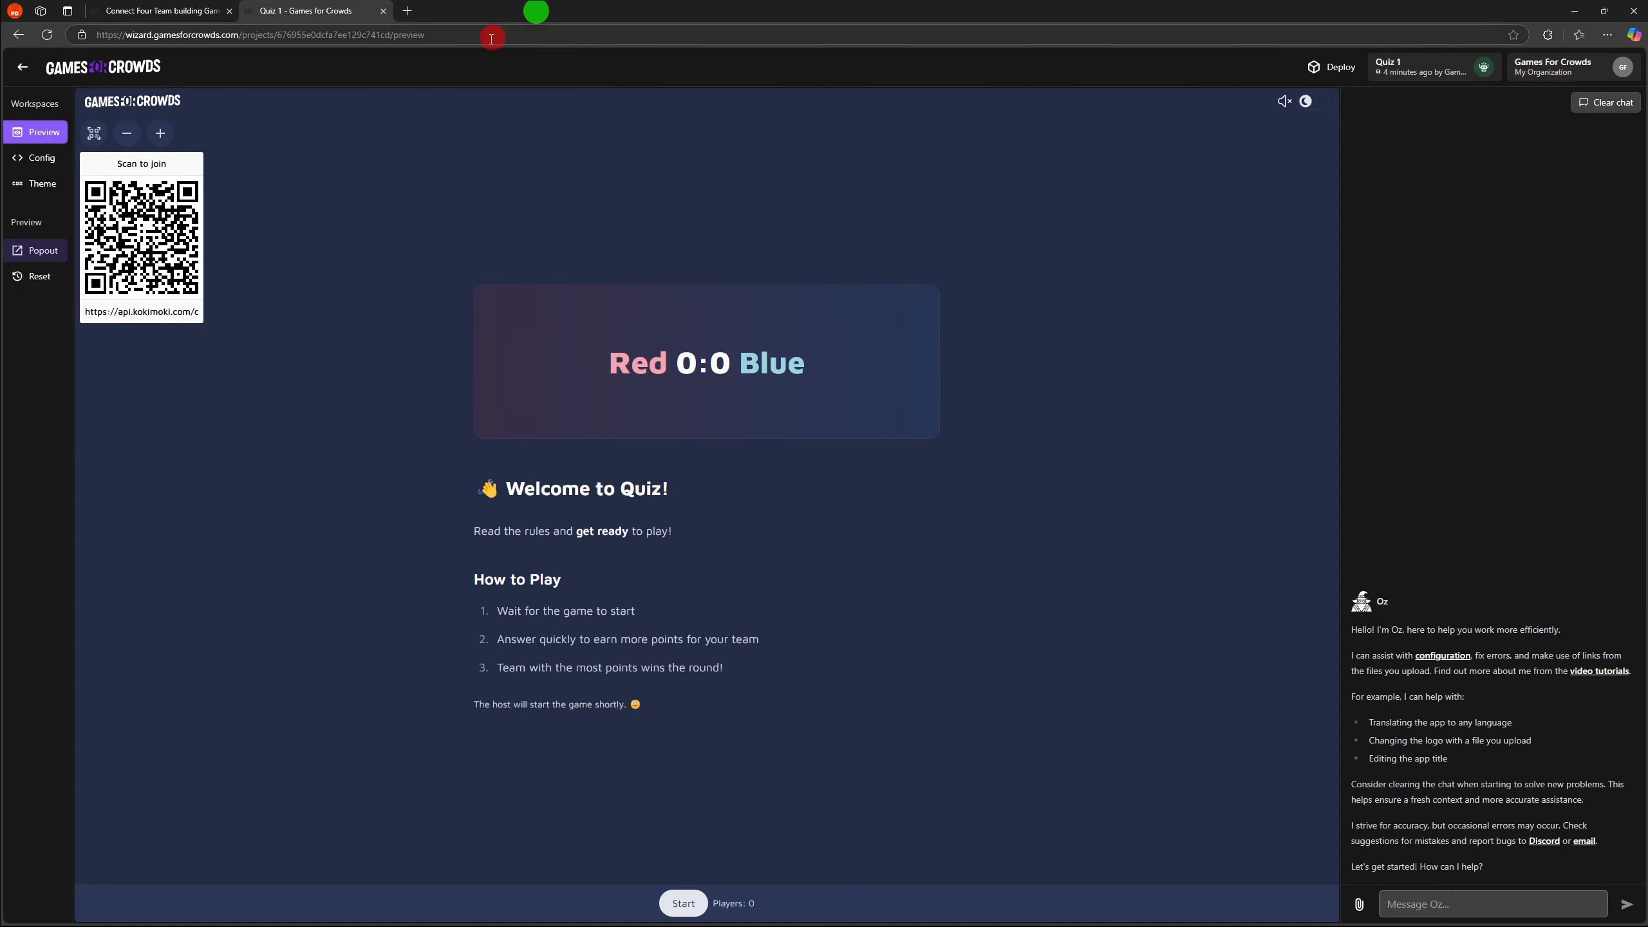
- Reset the Quiz 1 game preview
left_click(33, 280)
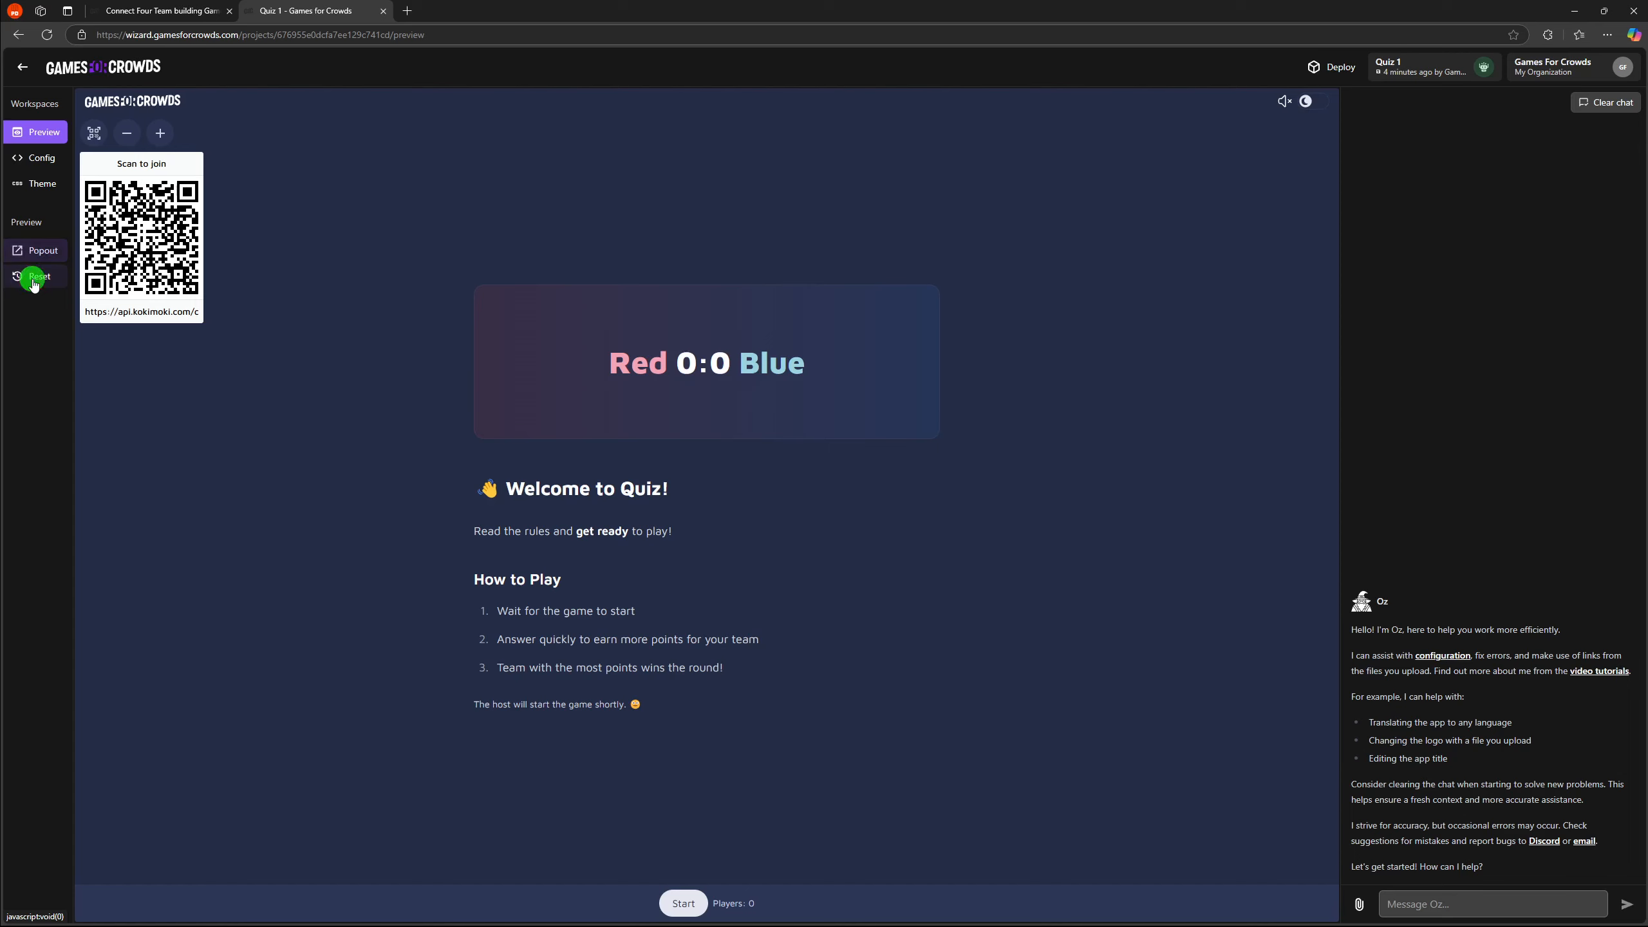
left_click(833, 257)
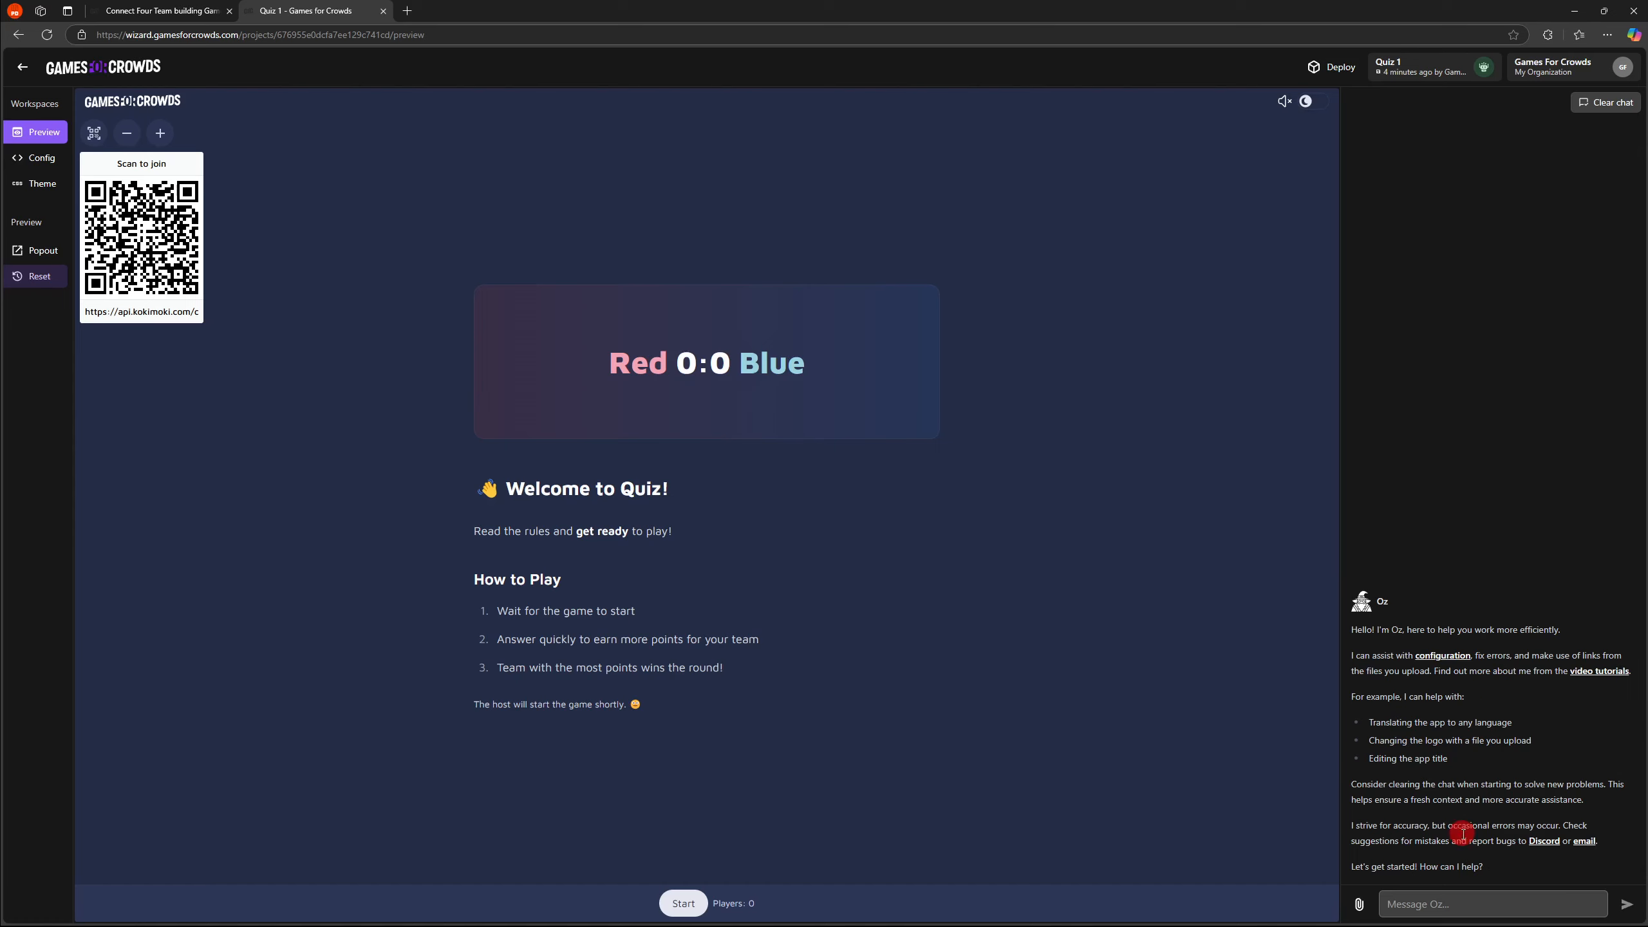
- Ask the Oz assistant "What can I change in the game"
left_click(1456, 907)
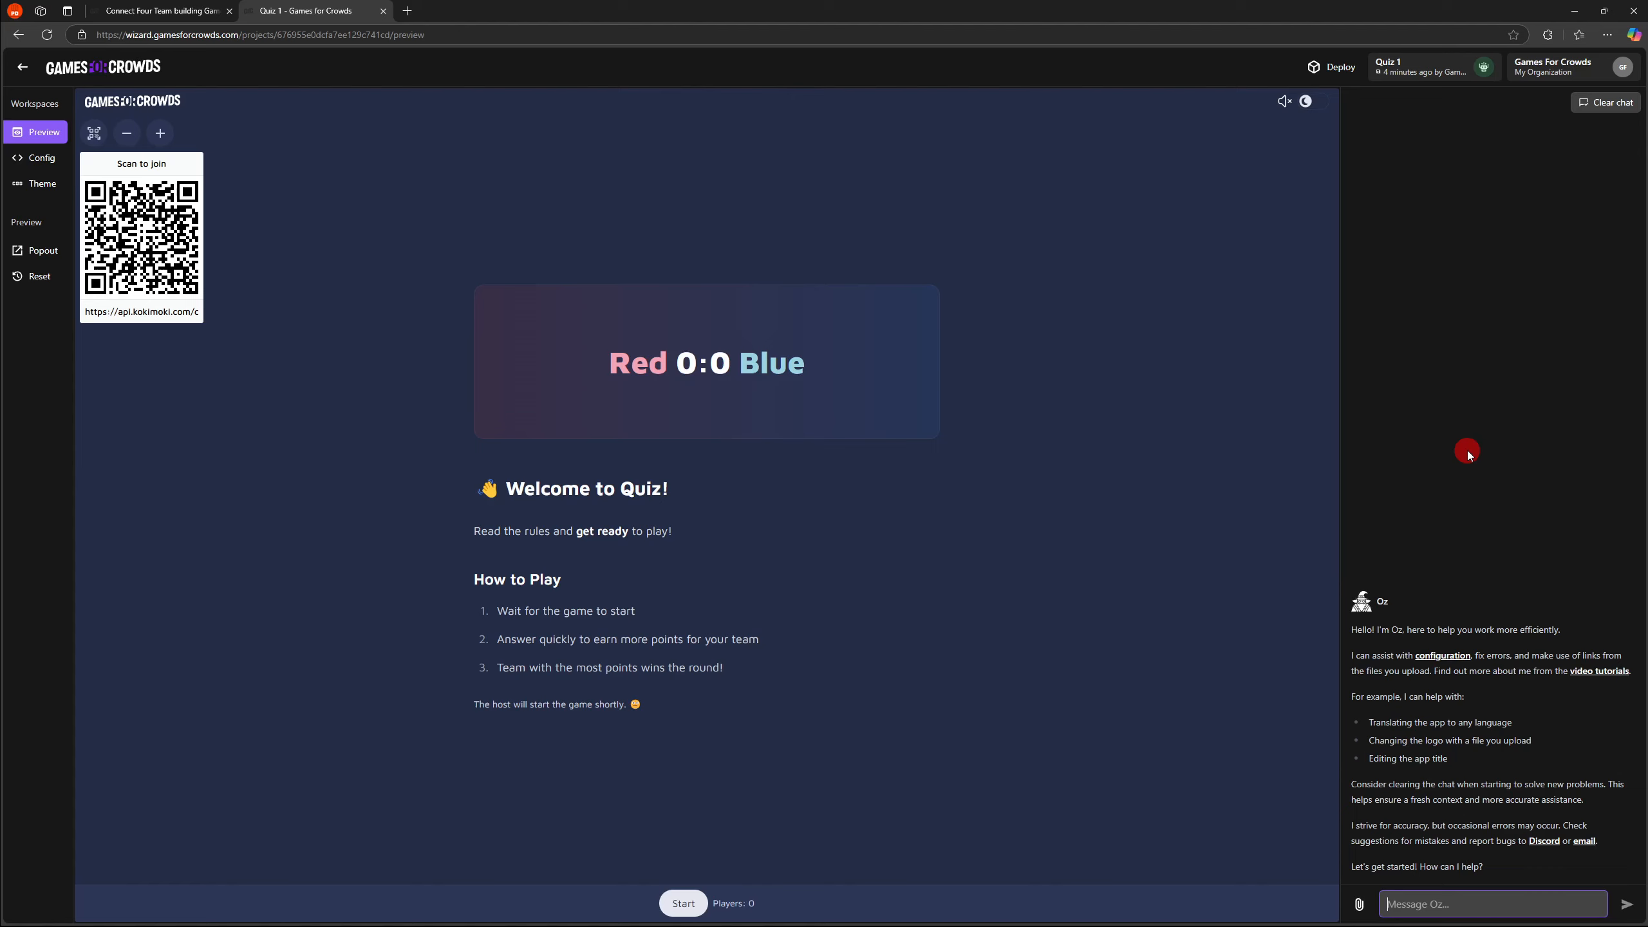
type("What can I change in the game")
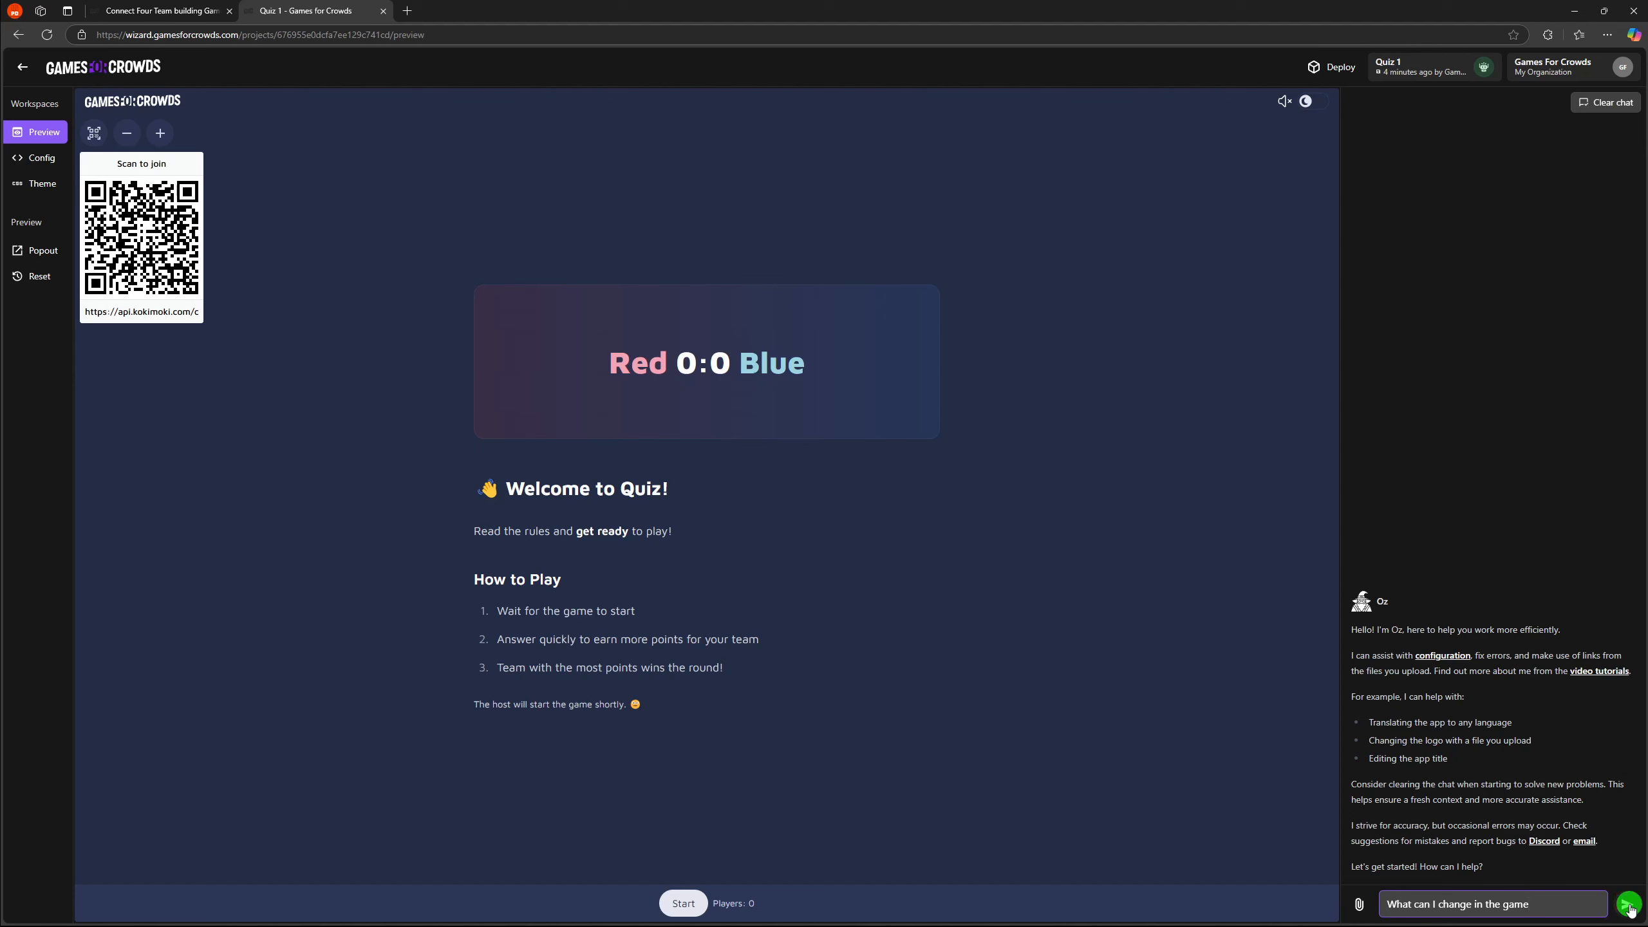
key("Return")
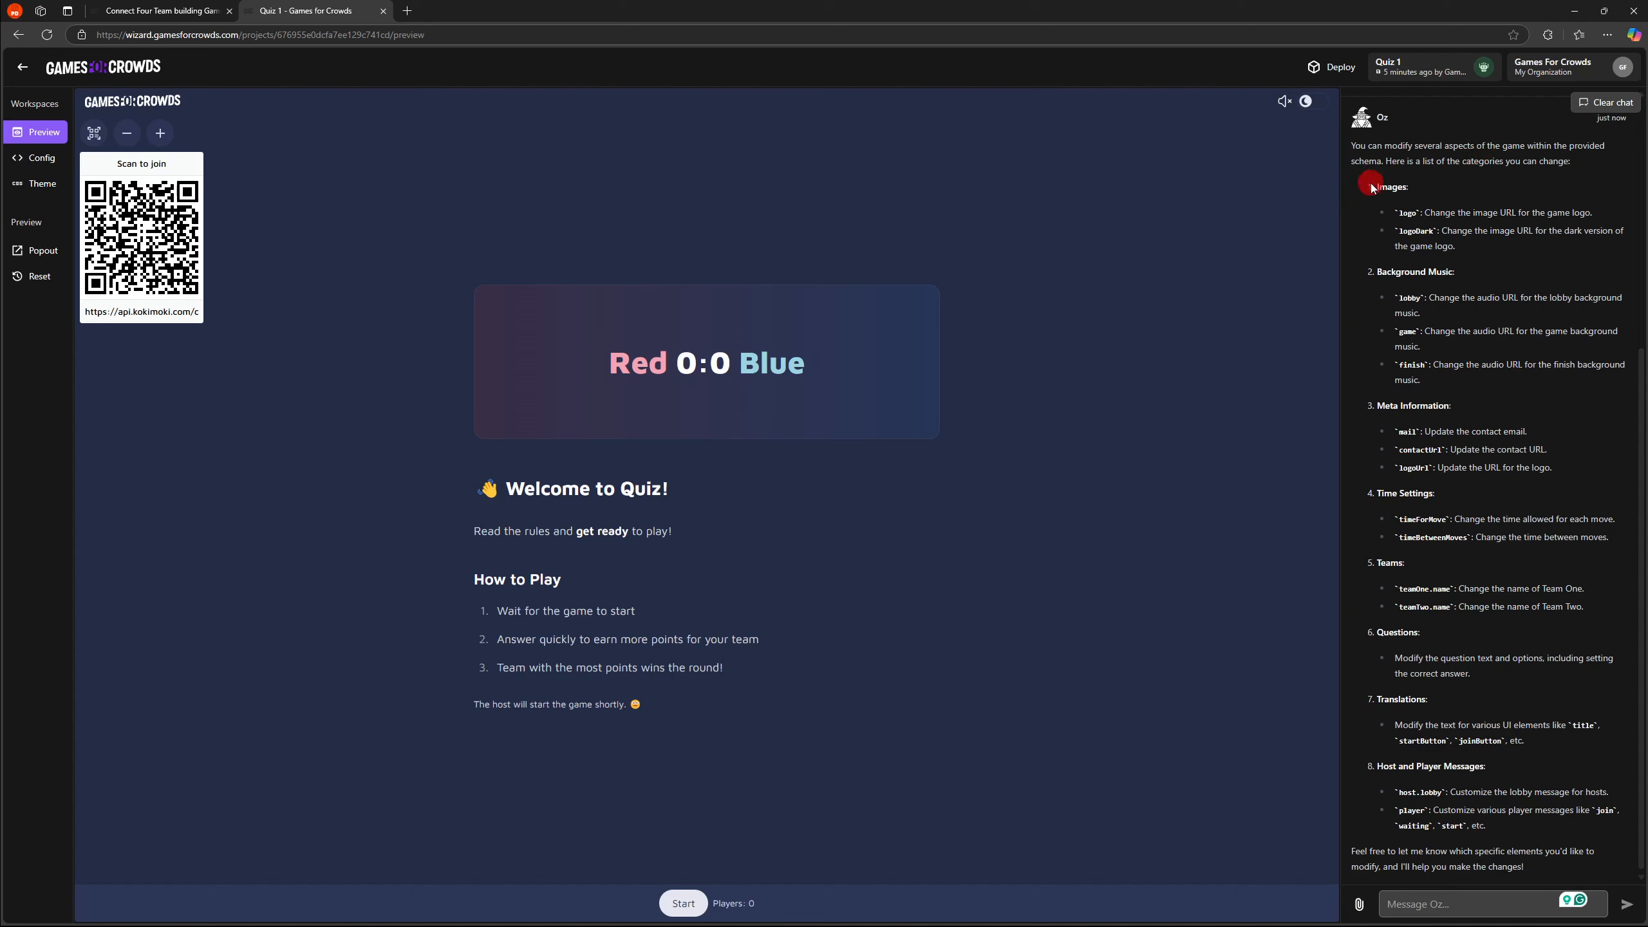
- Review Oz's image and background music options, switching the preview to light mode and back and toggling its sound
left_click_drag(1382, 177, 1558, 245)
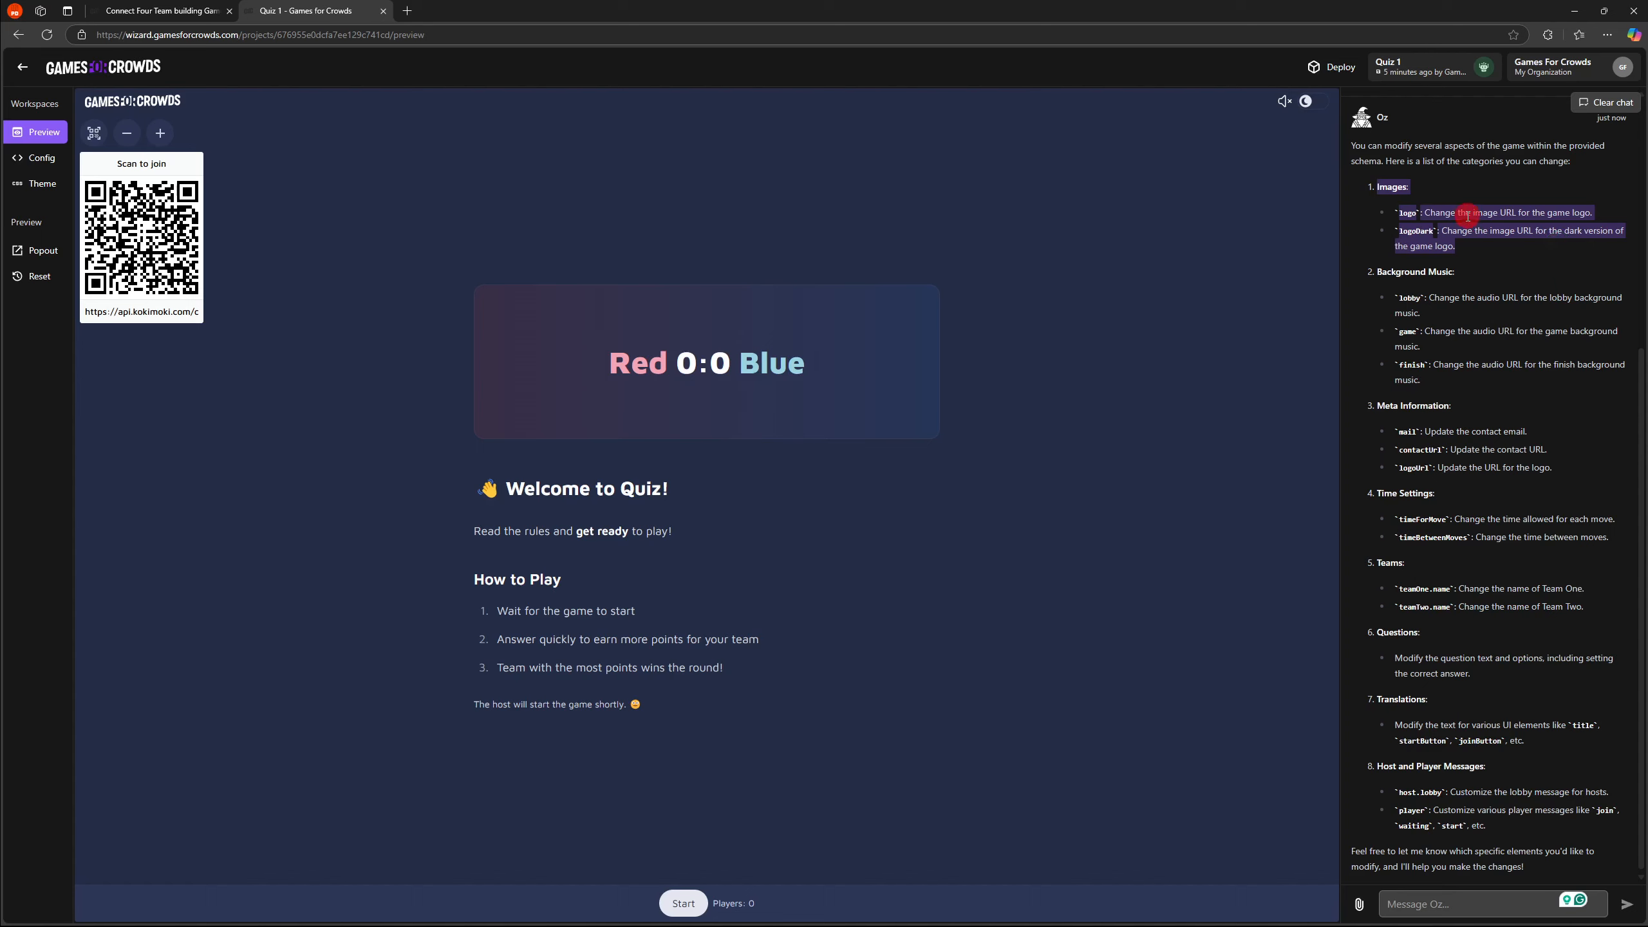
left_click(1320, 102)
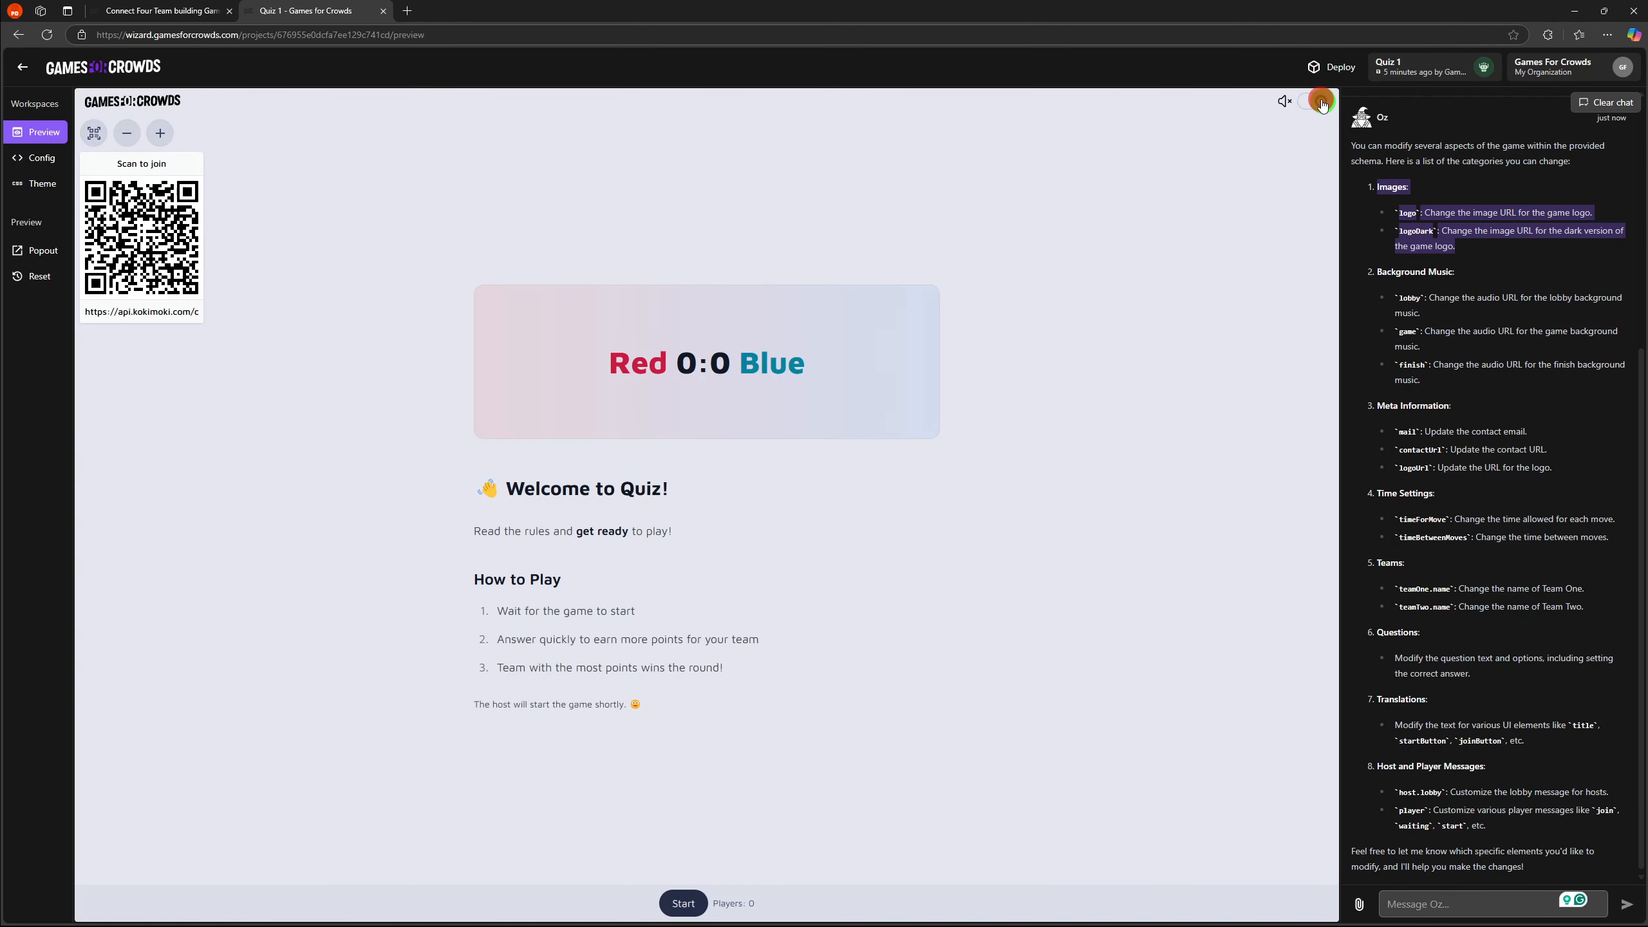
left_click(1320, 102)
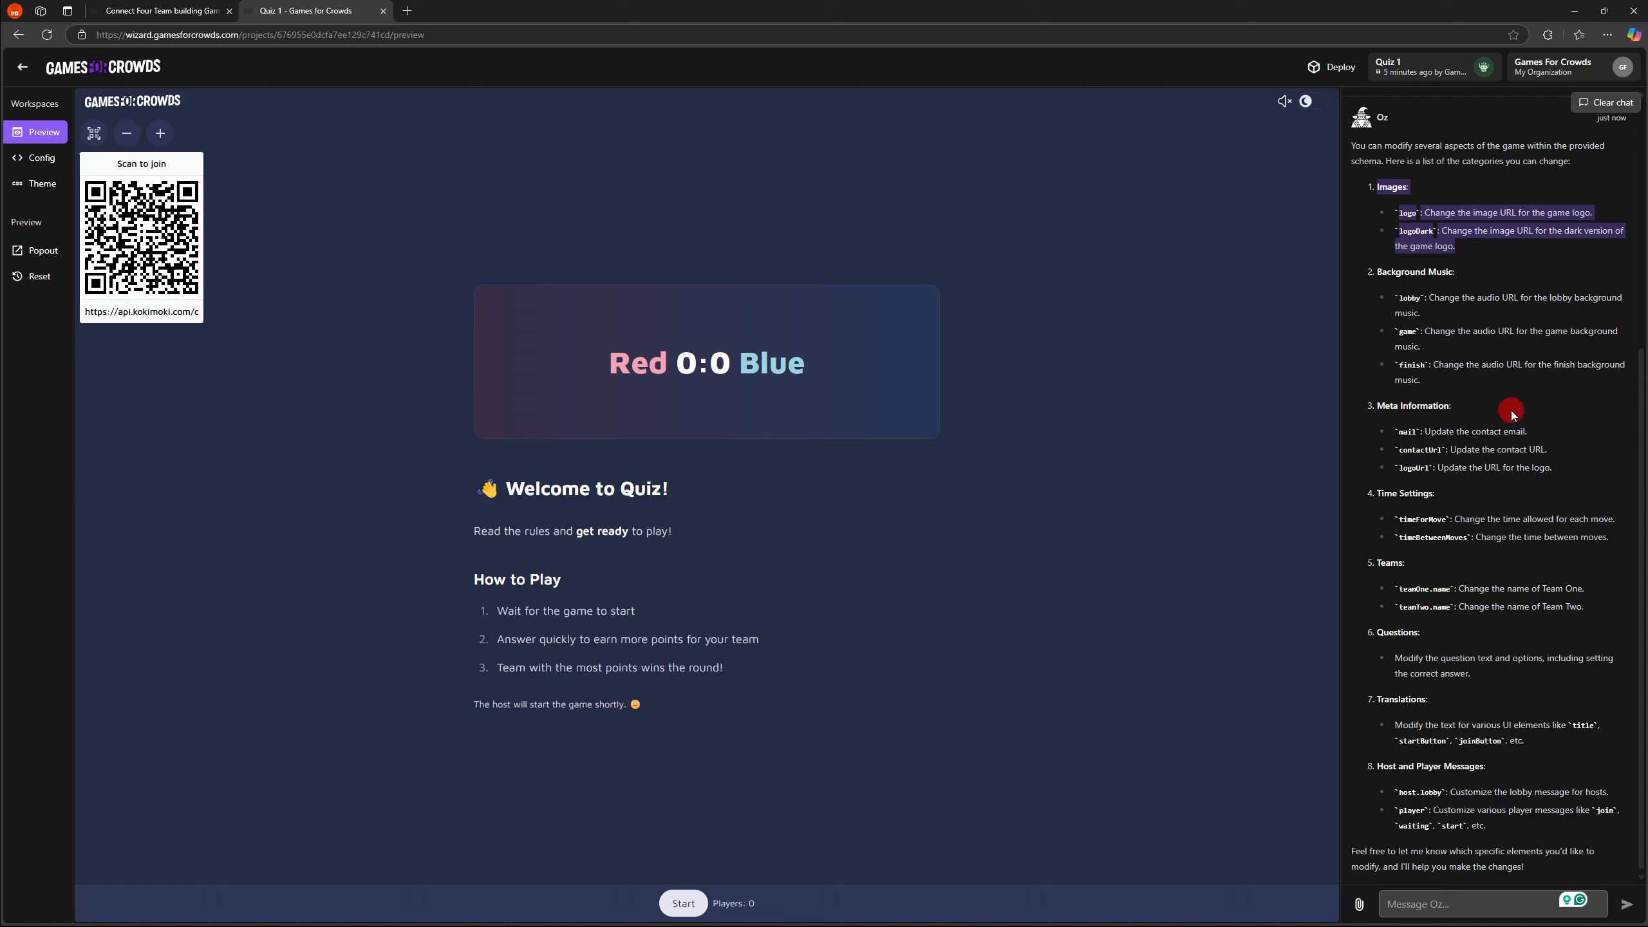
left_click(1286, 104)
left_click(1282, 103)
- Match Oz's team, translation and host message options to the team score and the welcome text in the preview
left_click_drag(631, 362, 813, 362)
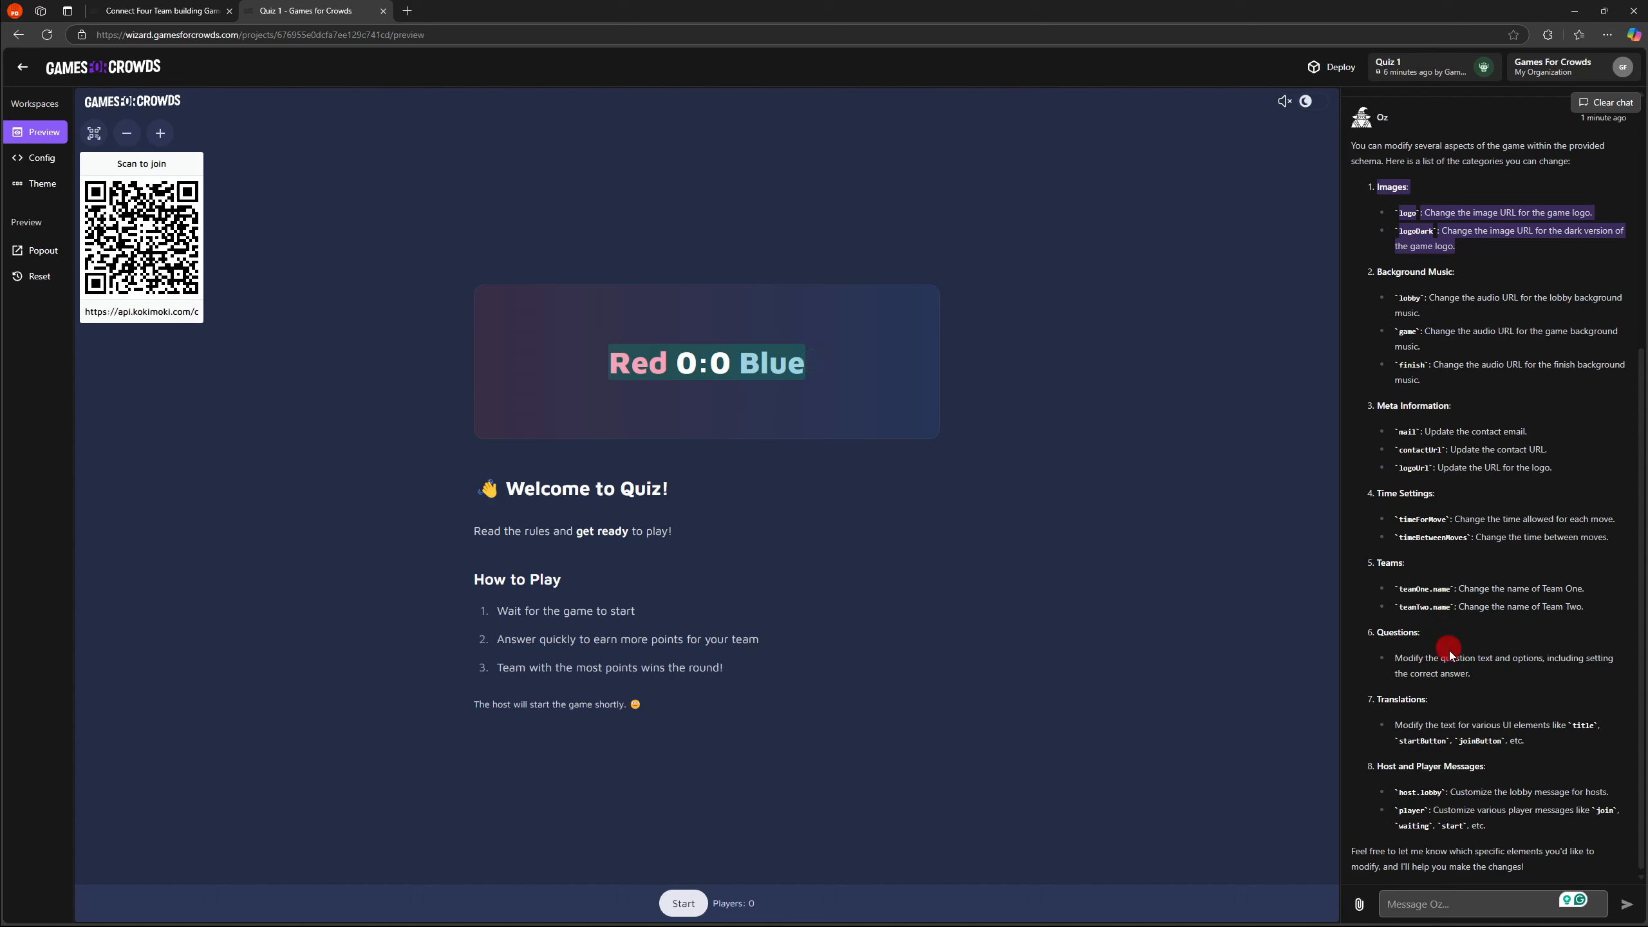
left_click(1397, 699)
left_click_drag(1397, 699, 1460, 702)
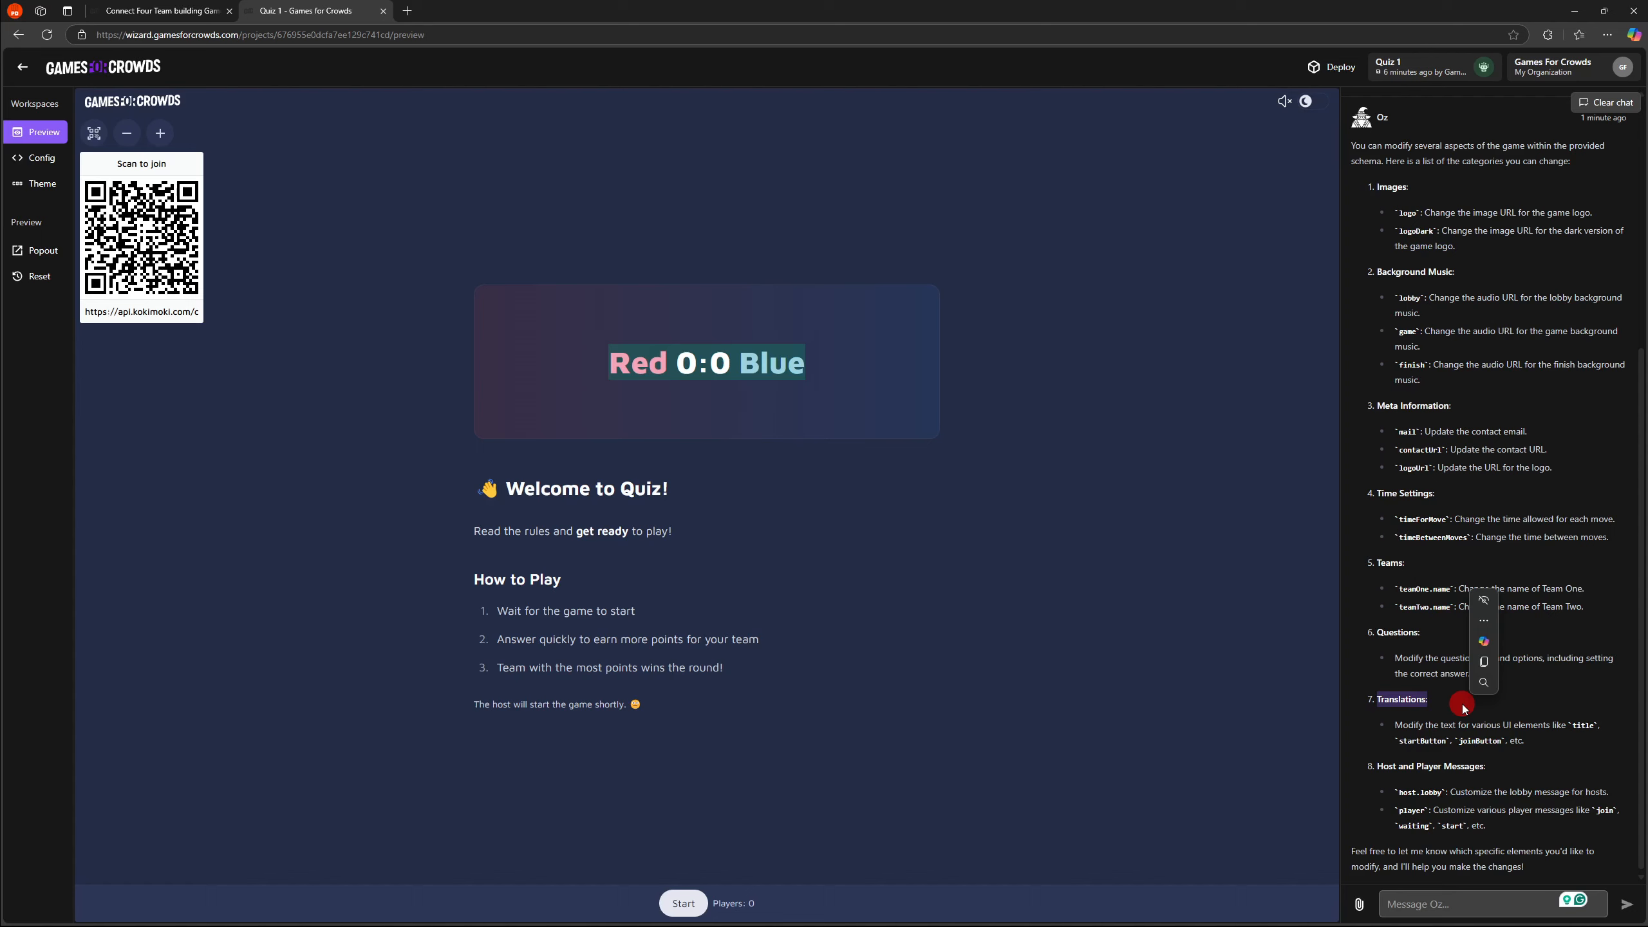
left_click_drag(493, 470, 803, 725)
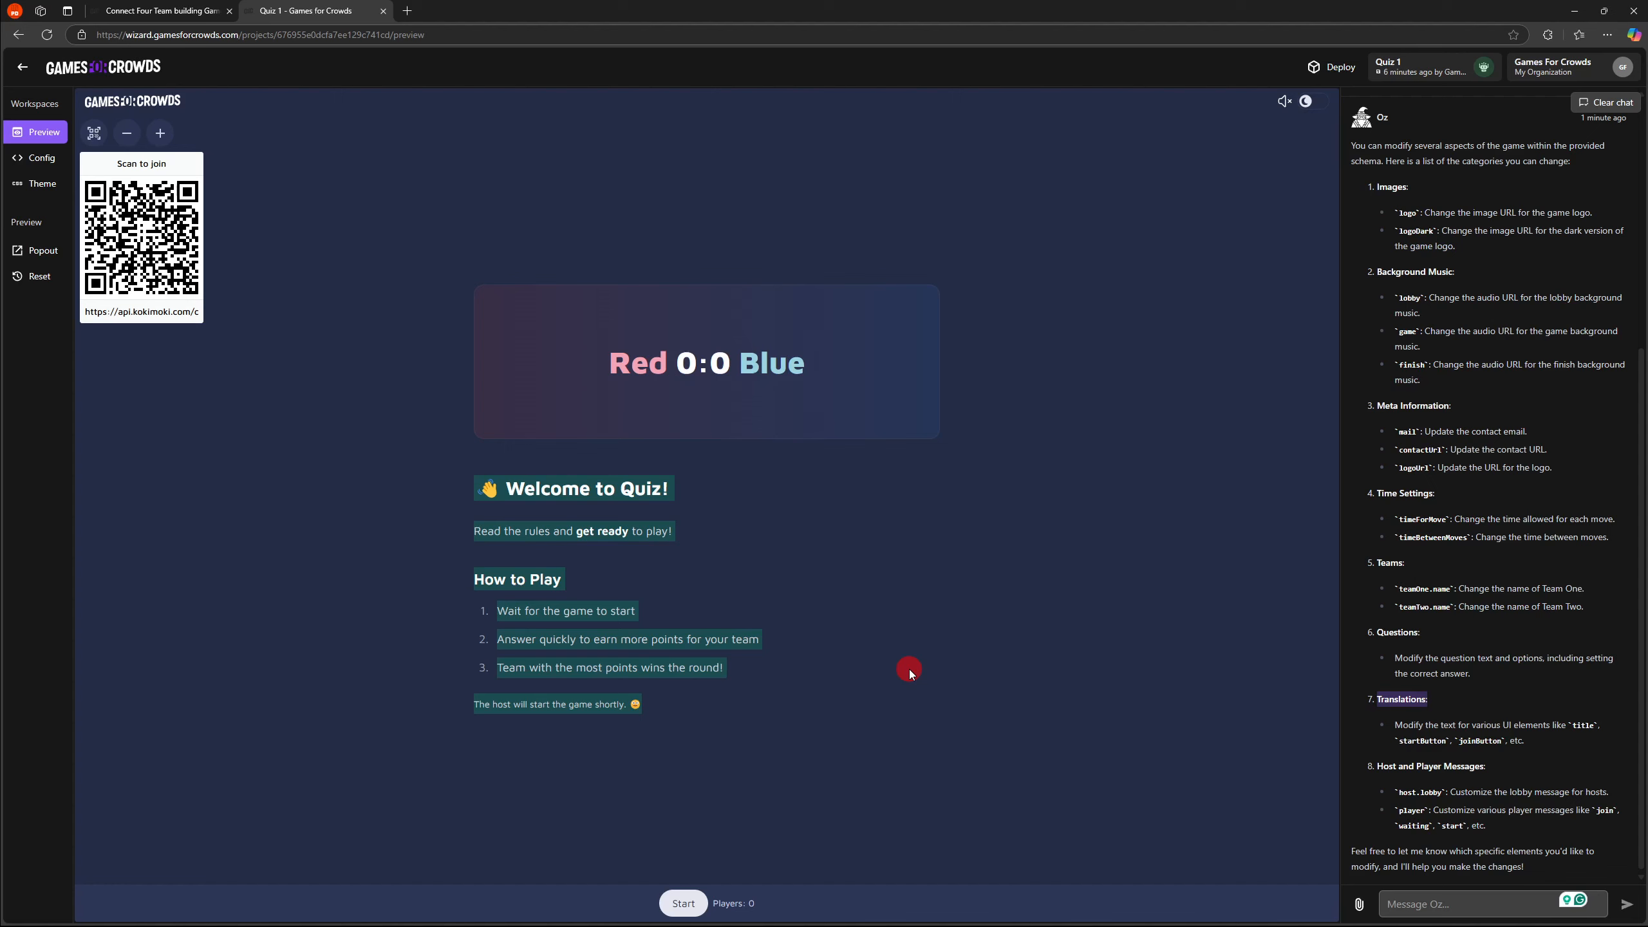
left_click(909, 670)
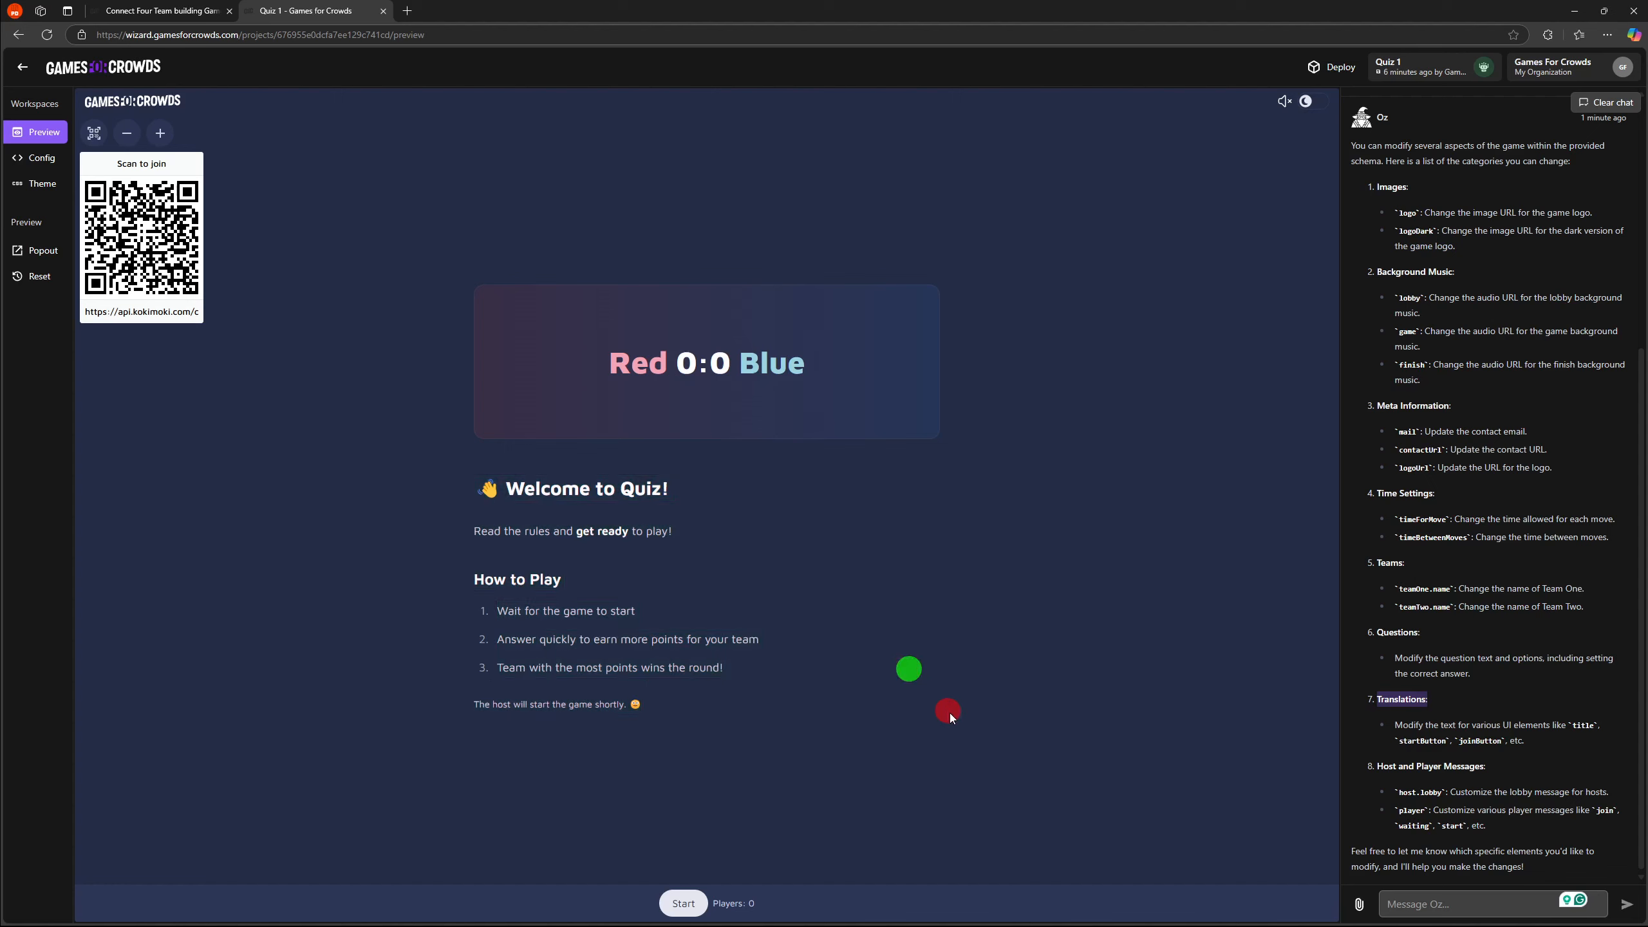
- Ask Oz to "Replace the team names with NBA themed names" and apply the suggested patch with Lakers and Celtics
left_click(1451, 903)
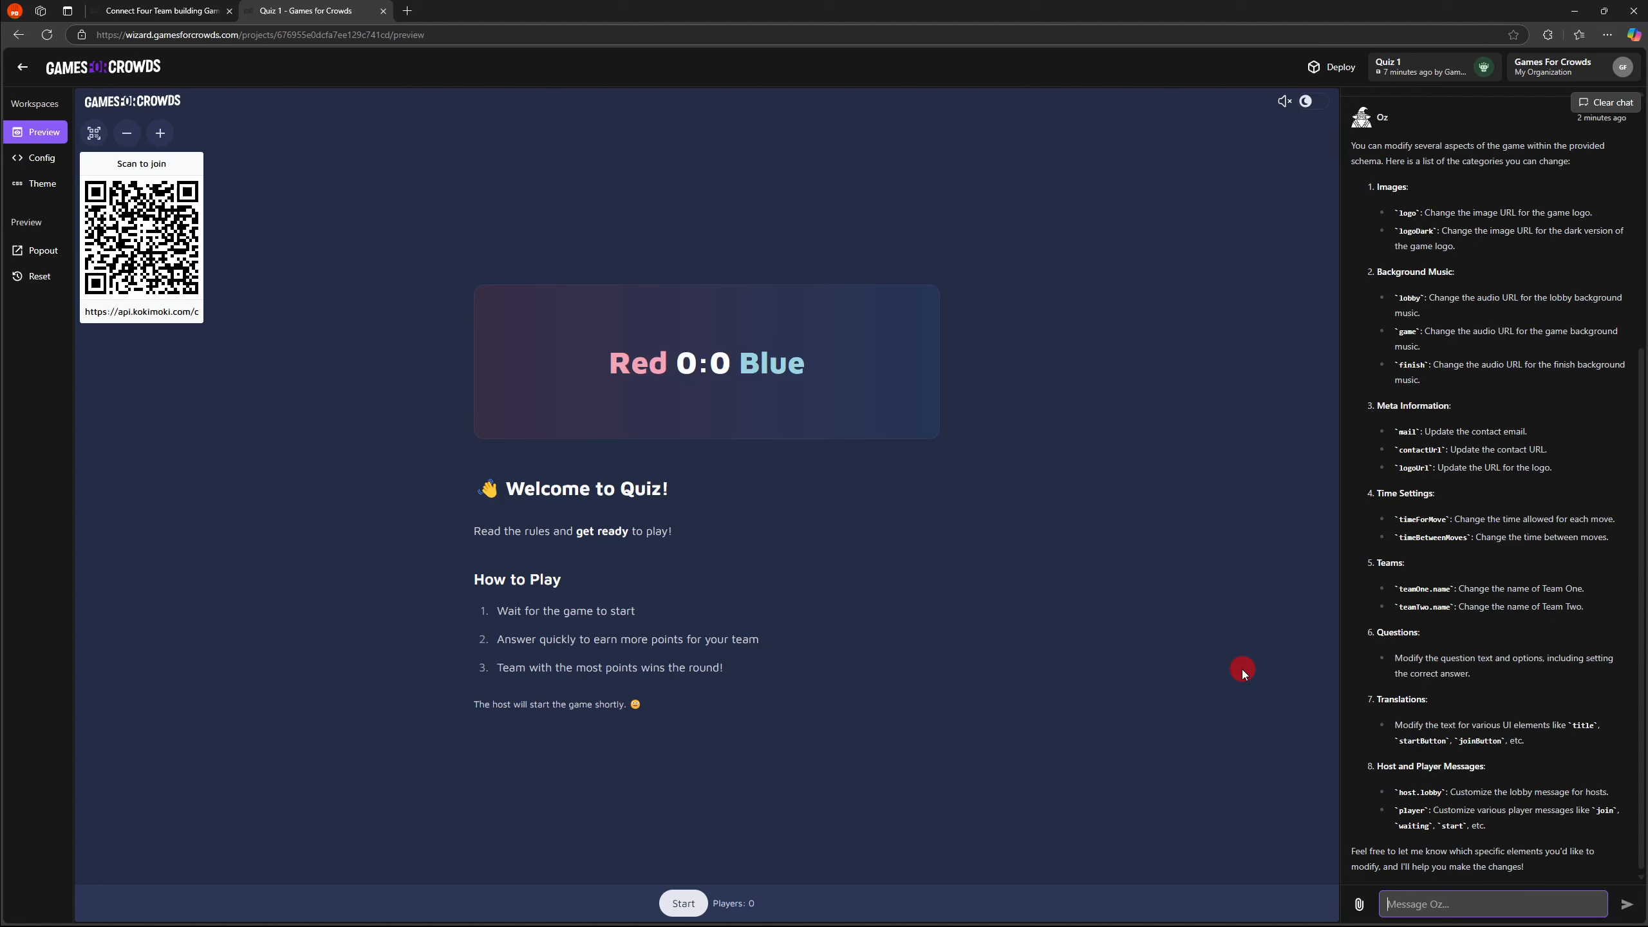
type("Replace the team names with NBA themed")
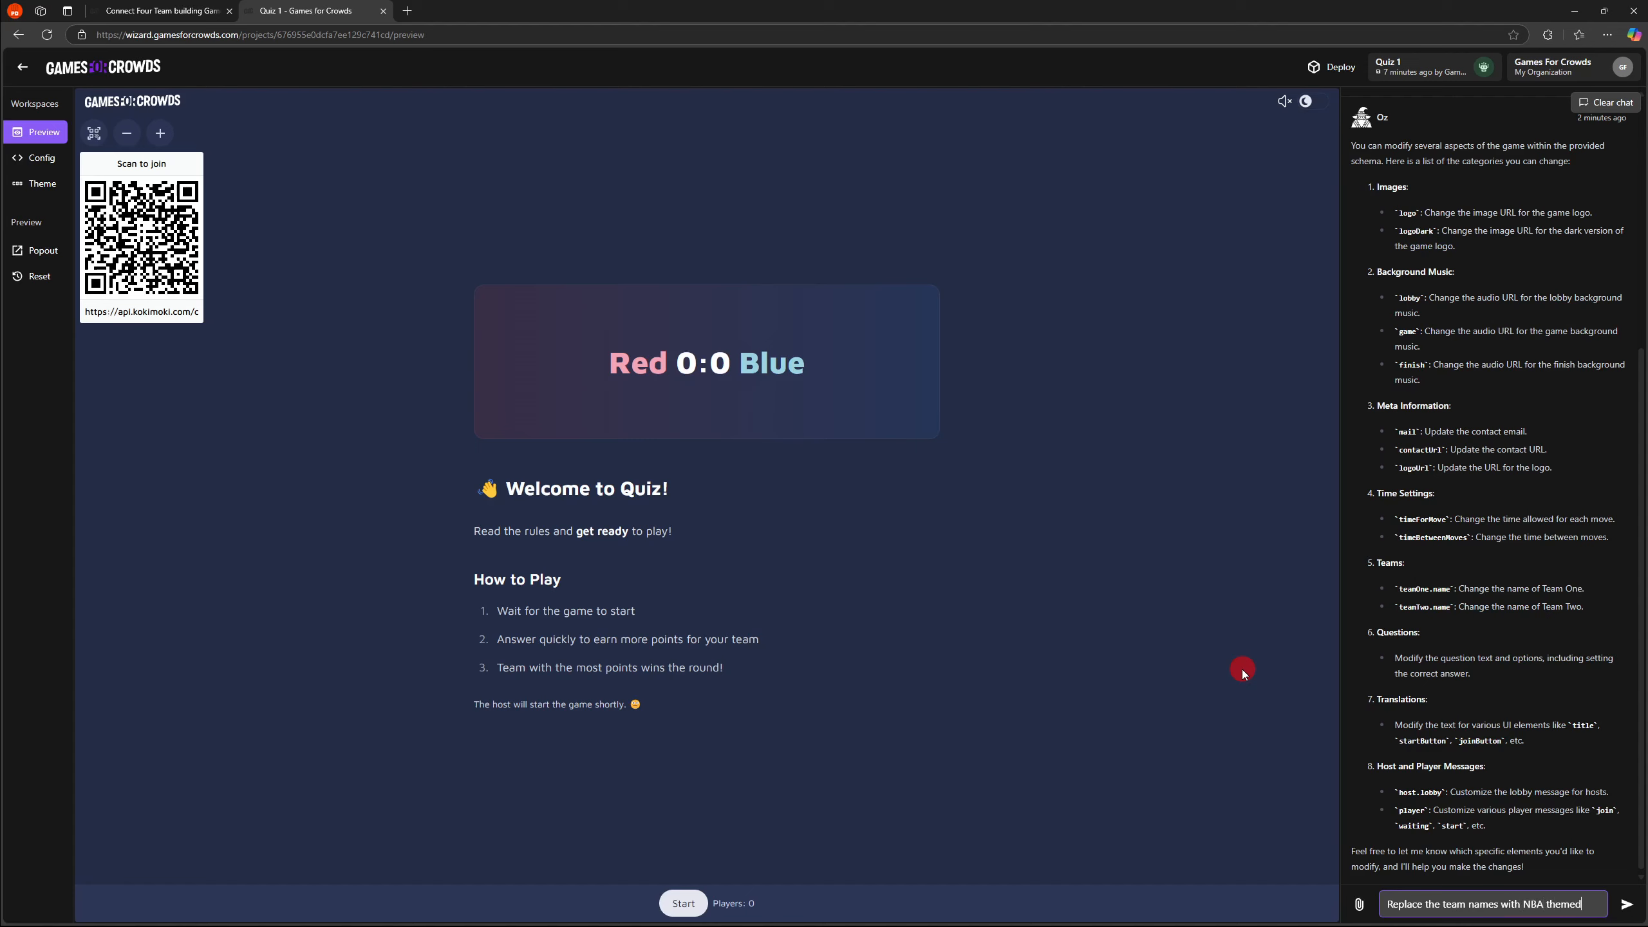
type(" names")
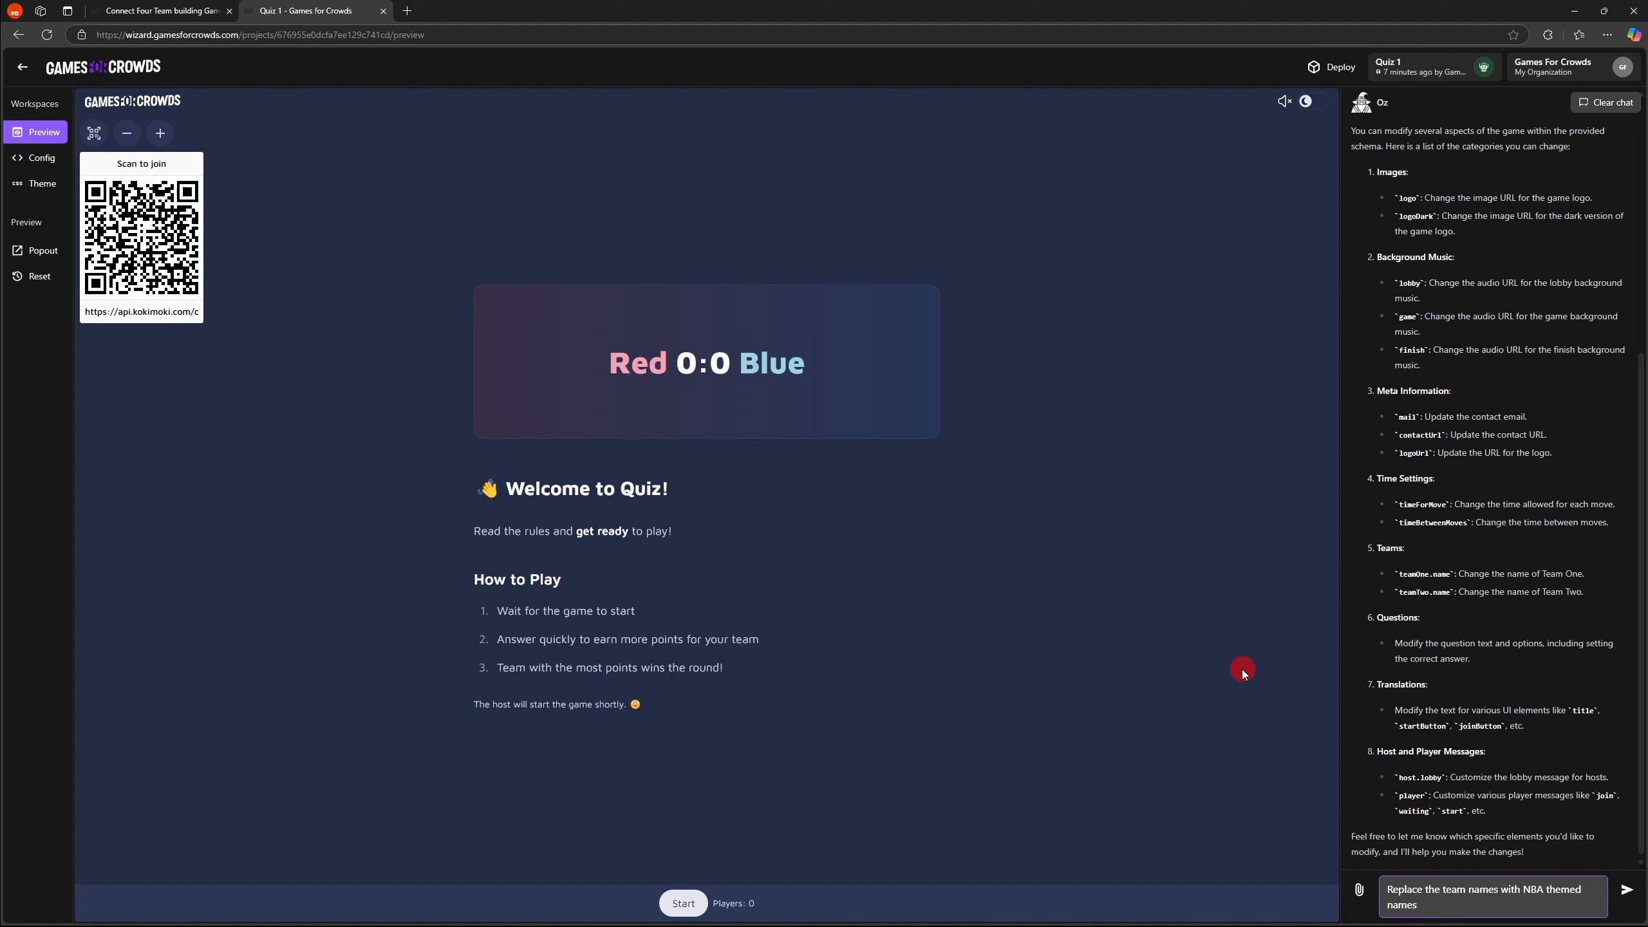
key("Return")
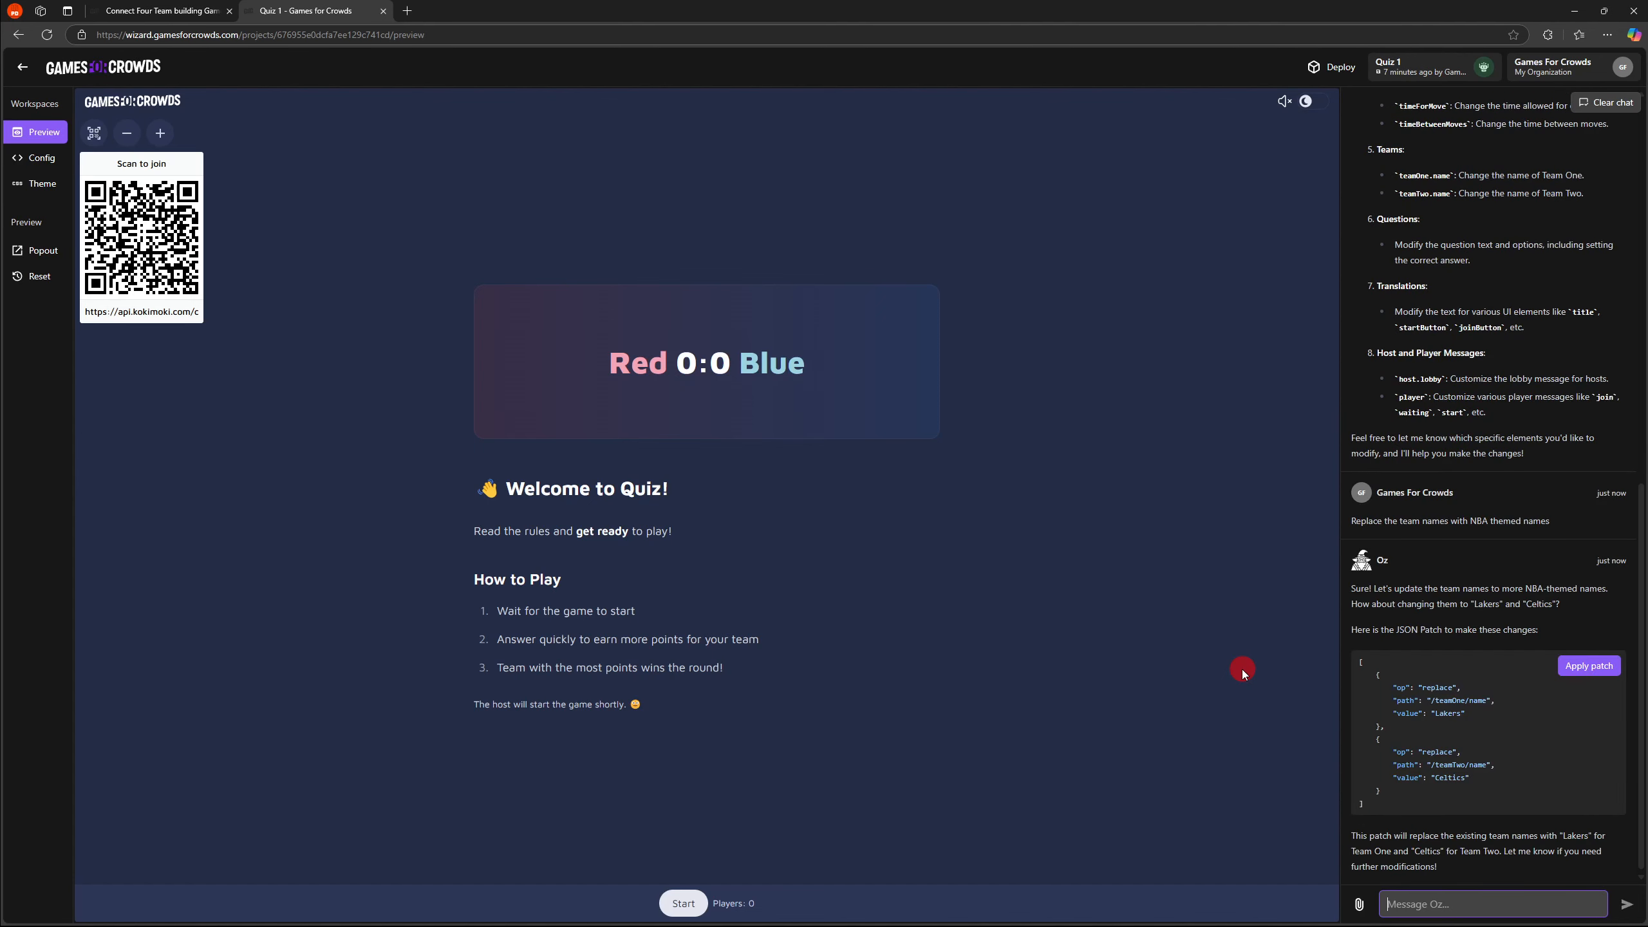
left_click(1587, 667)
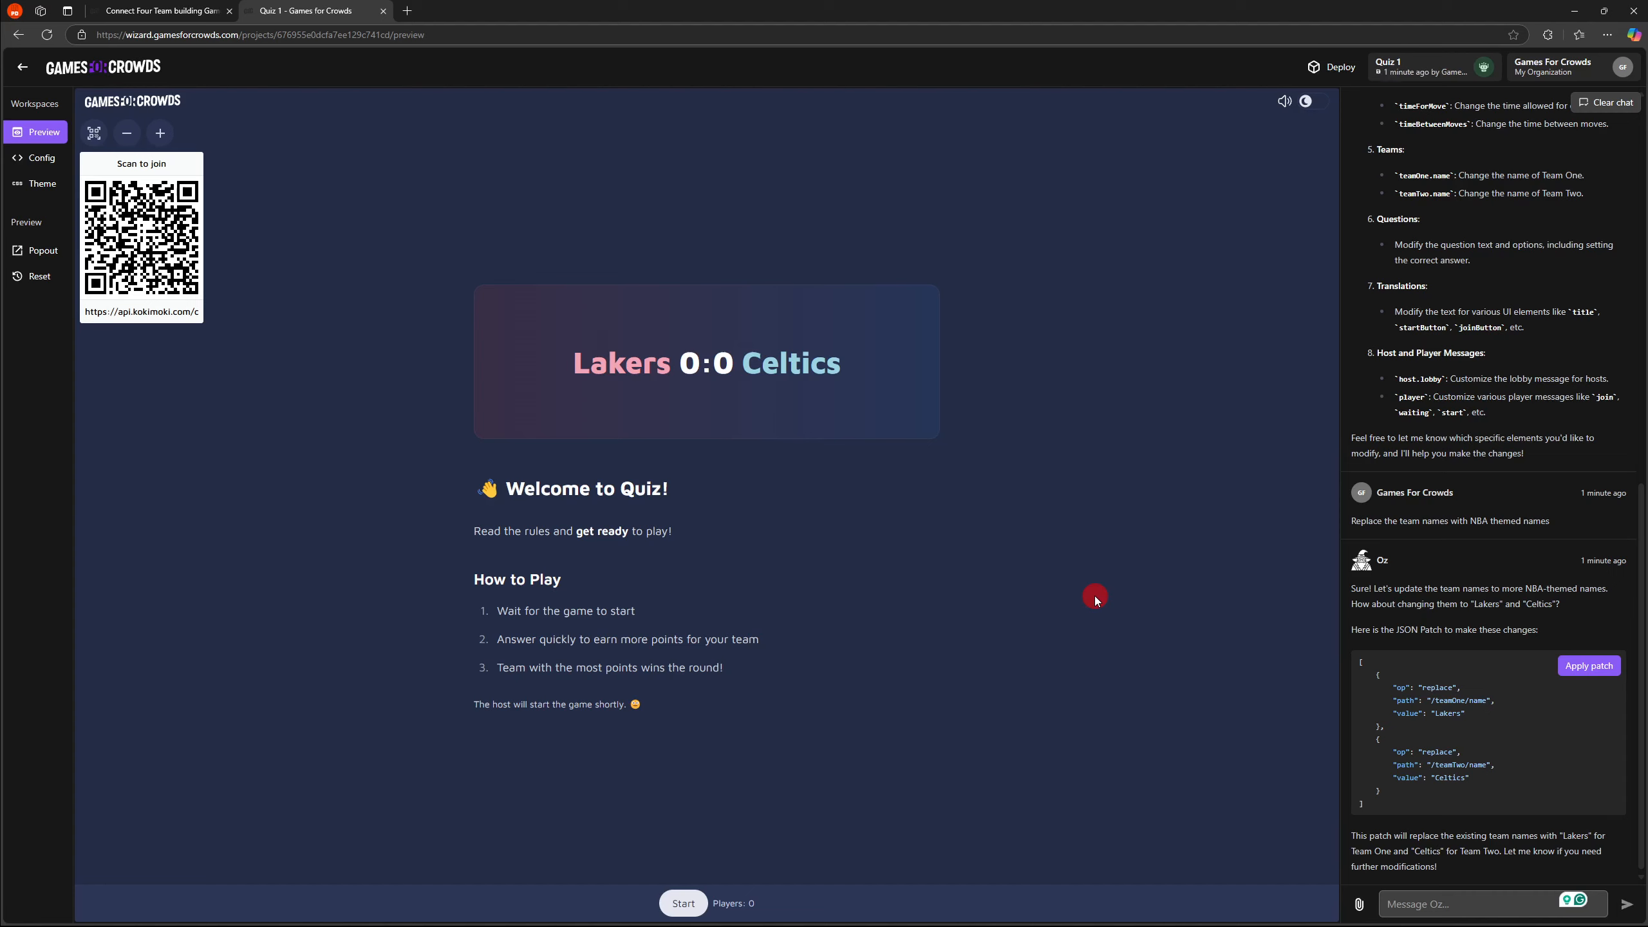
- Check the configured questions, ask Oz to "Replace all the questions with NBA related subjects", and apply the suggested patch
left_click(40, 158)
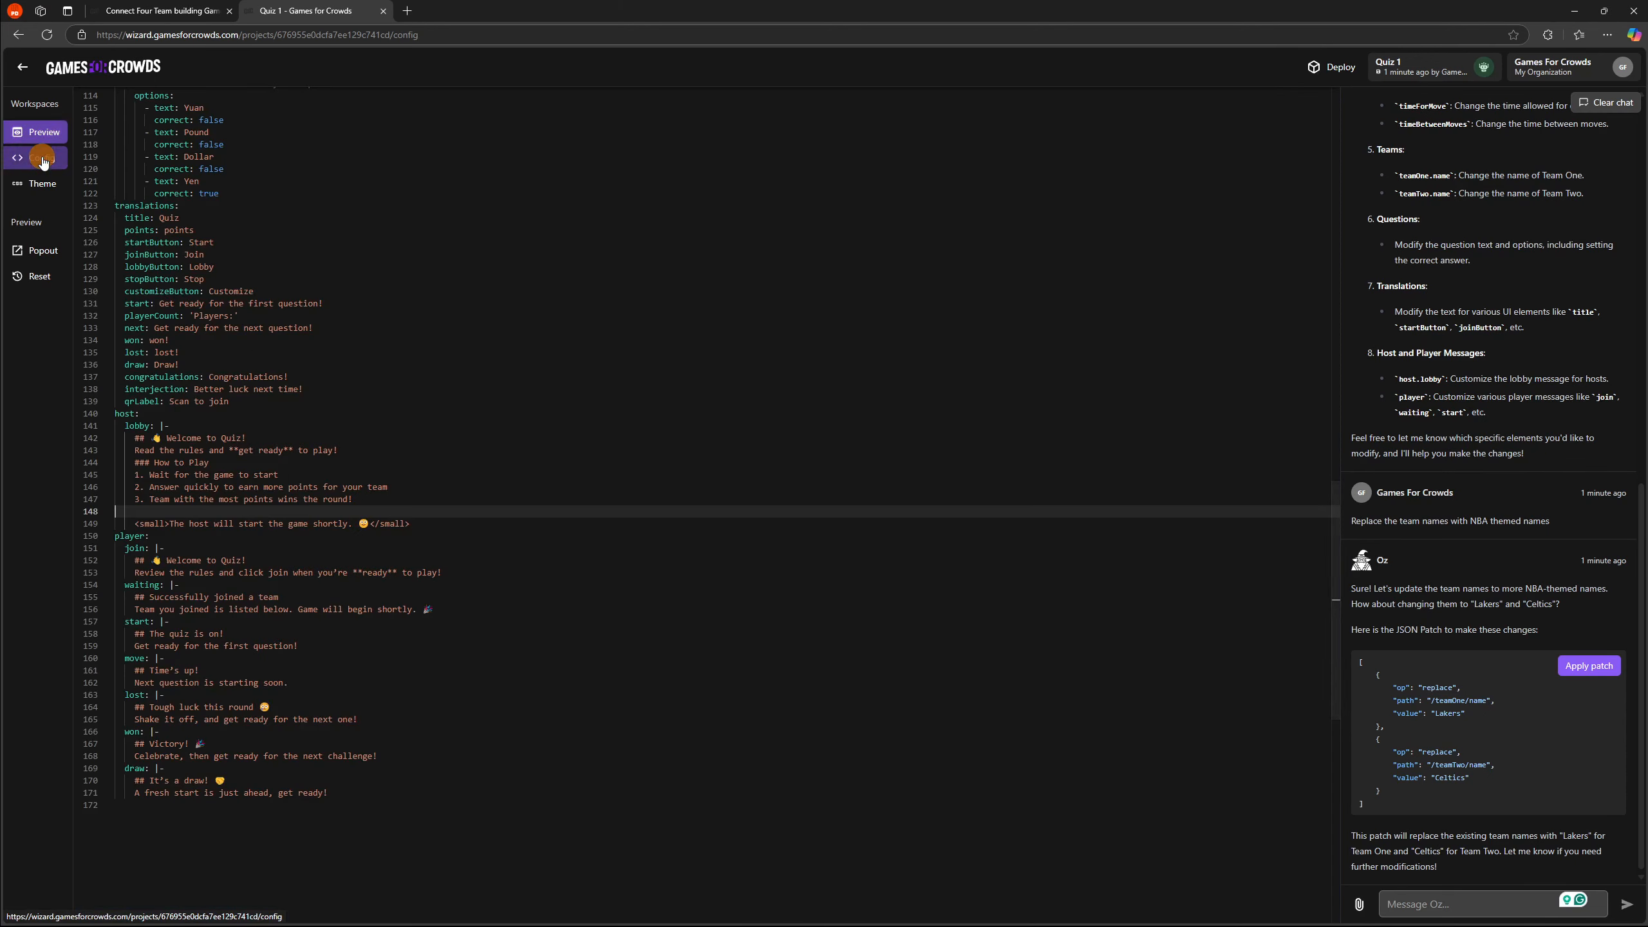
scroll(356, 344, "up", 10)
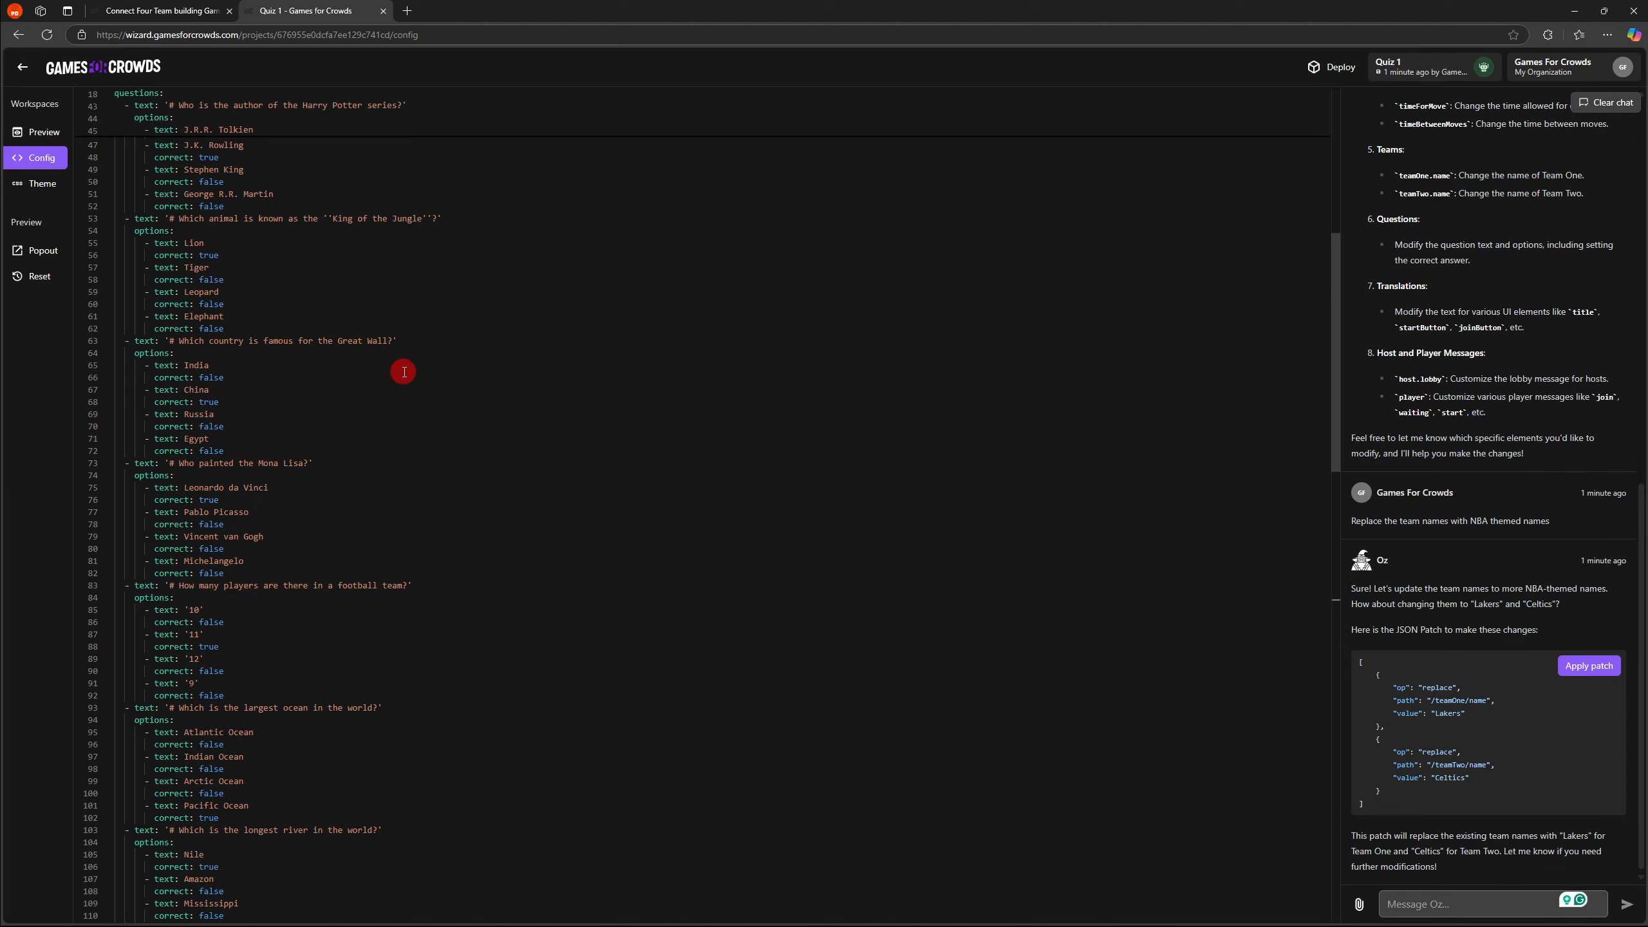
left_click(44, 132)
left_click(1436, 904)
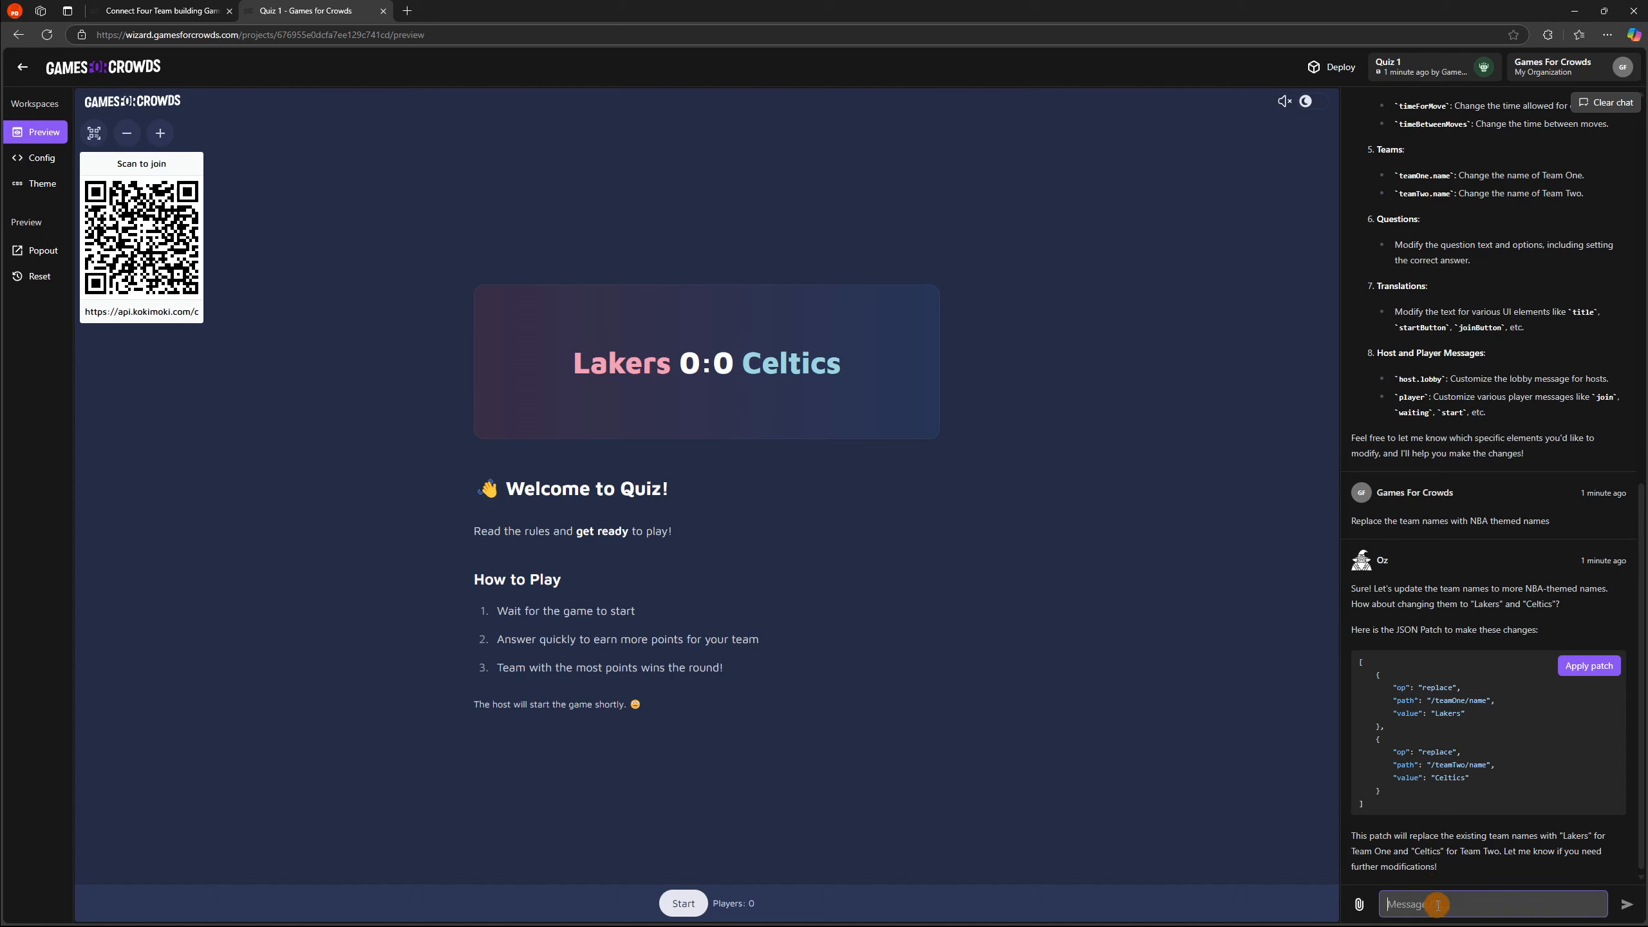
type("Replace all the questions with ")
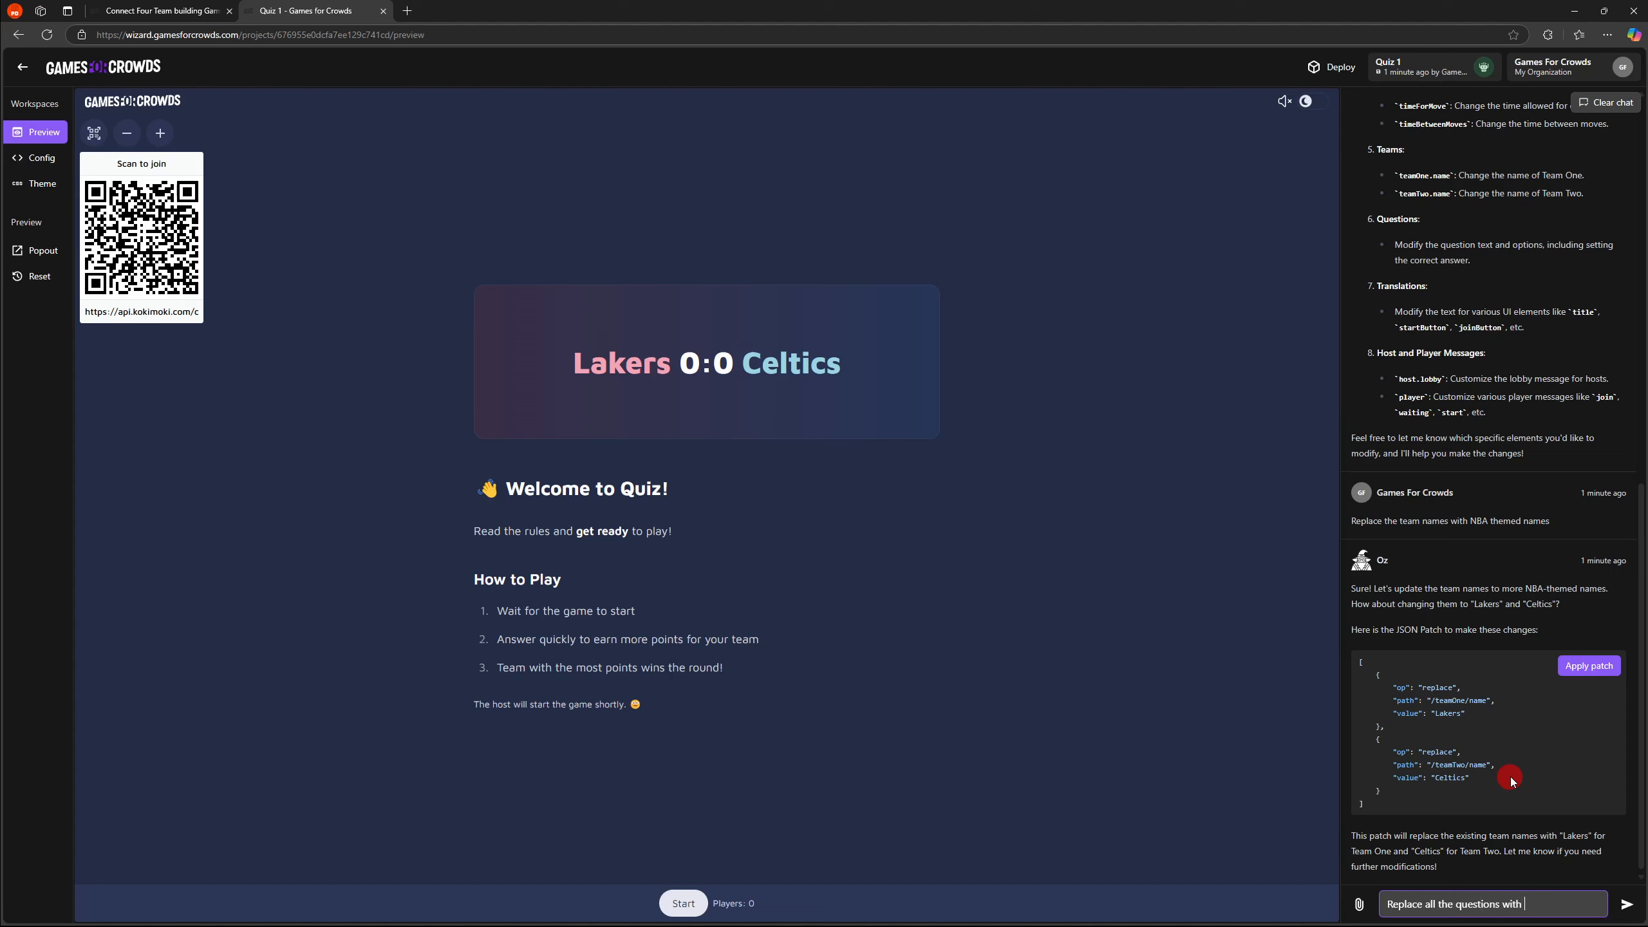
type("NBA related subjects")
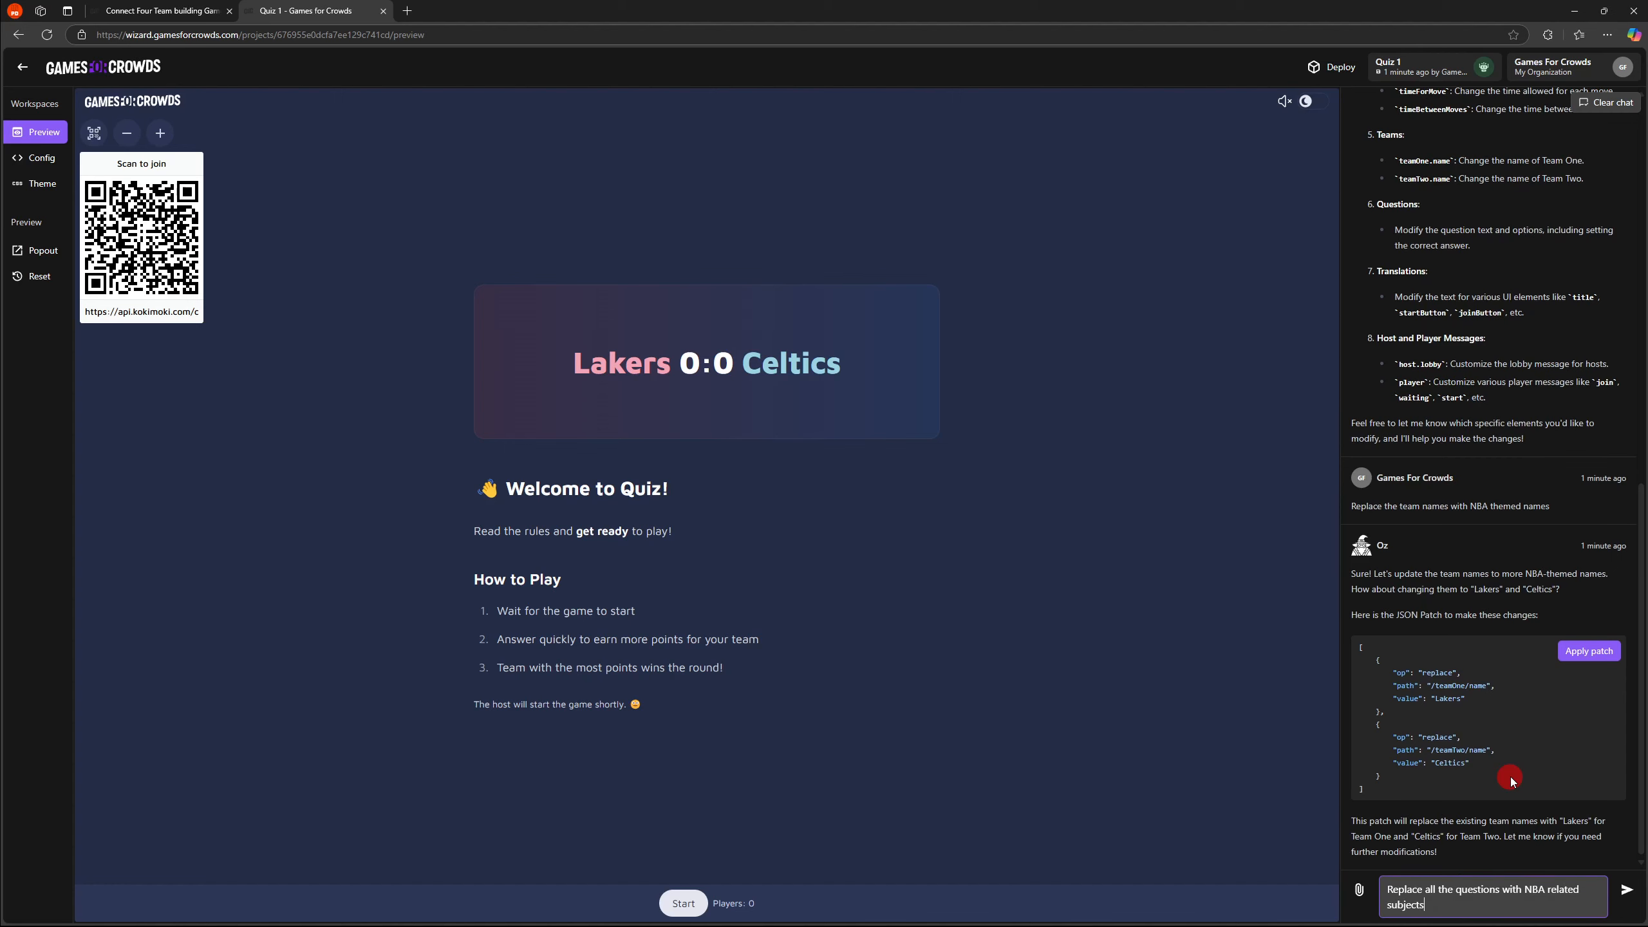
key("Return")
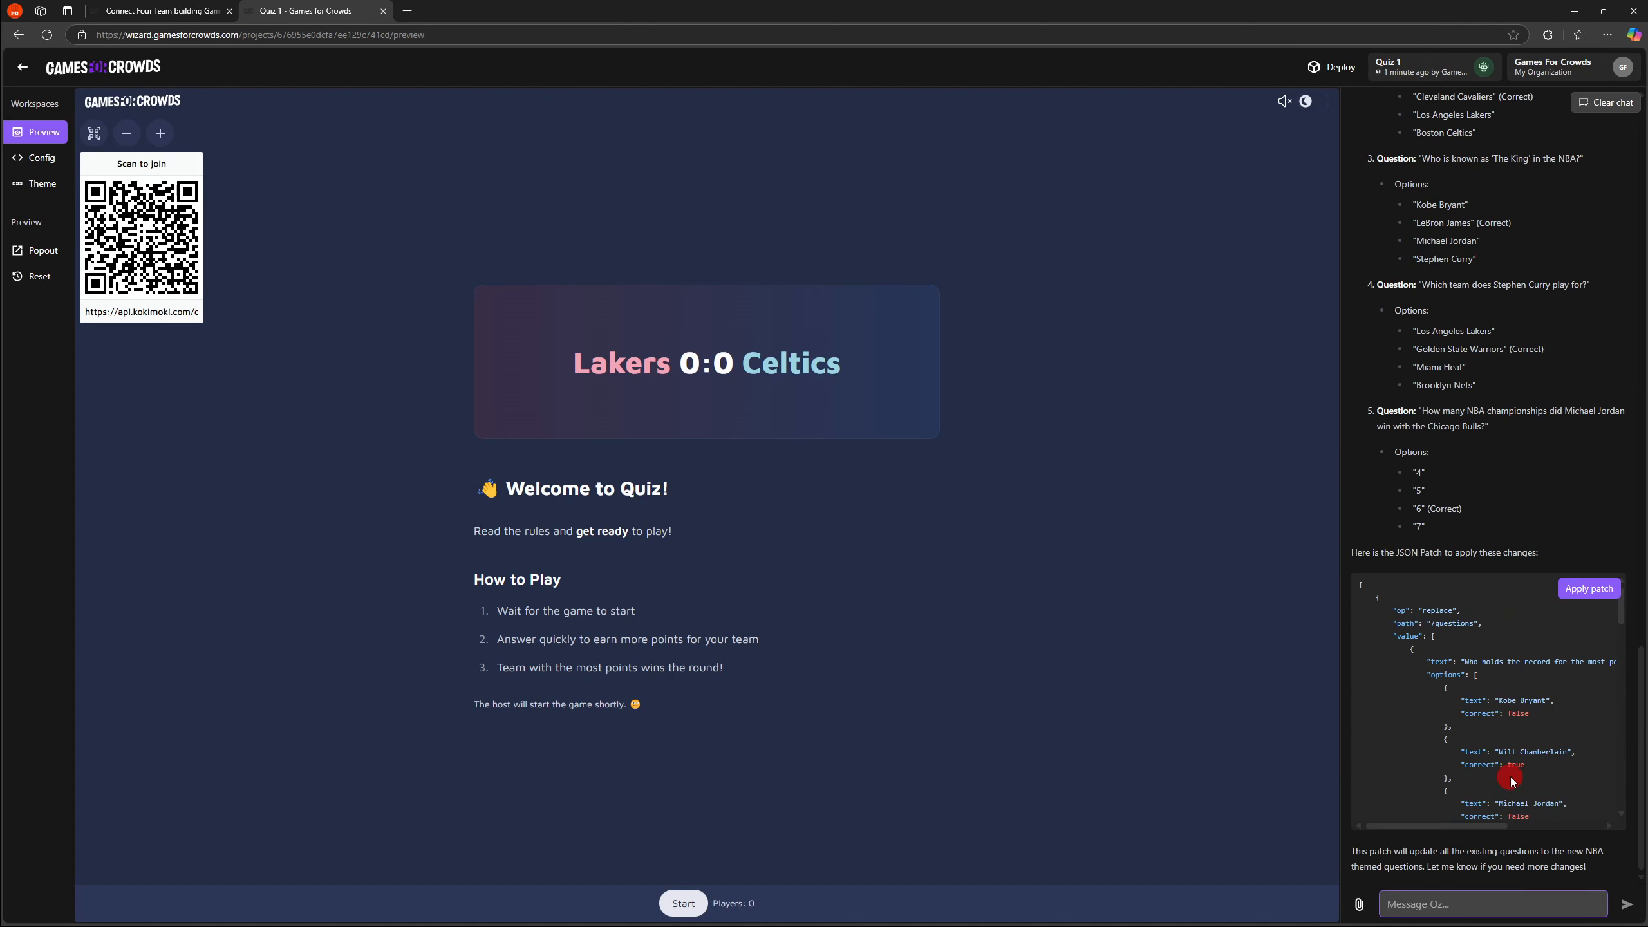
left_click(1587, 591)
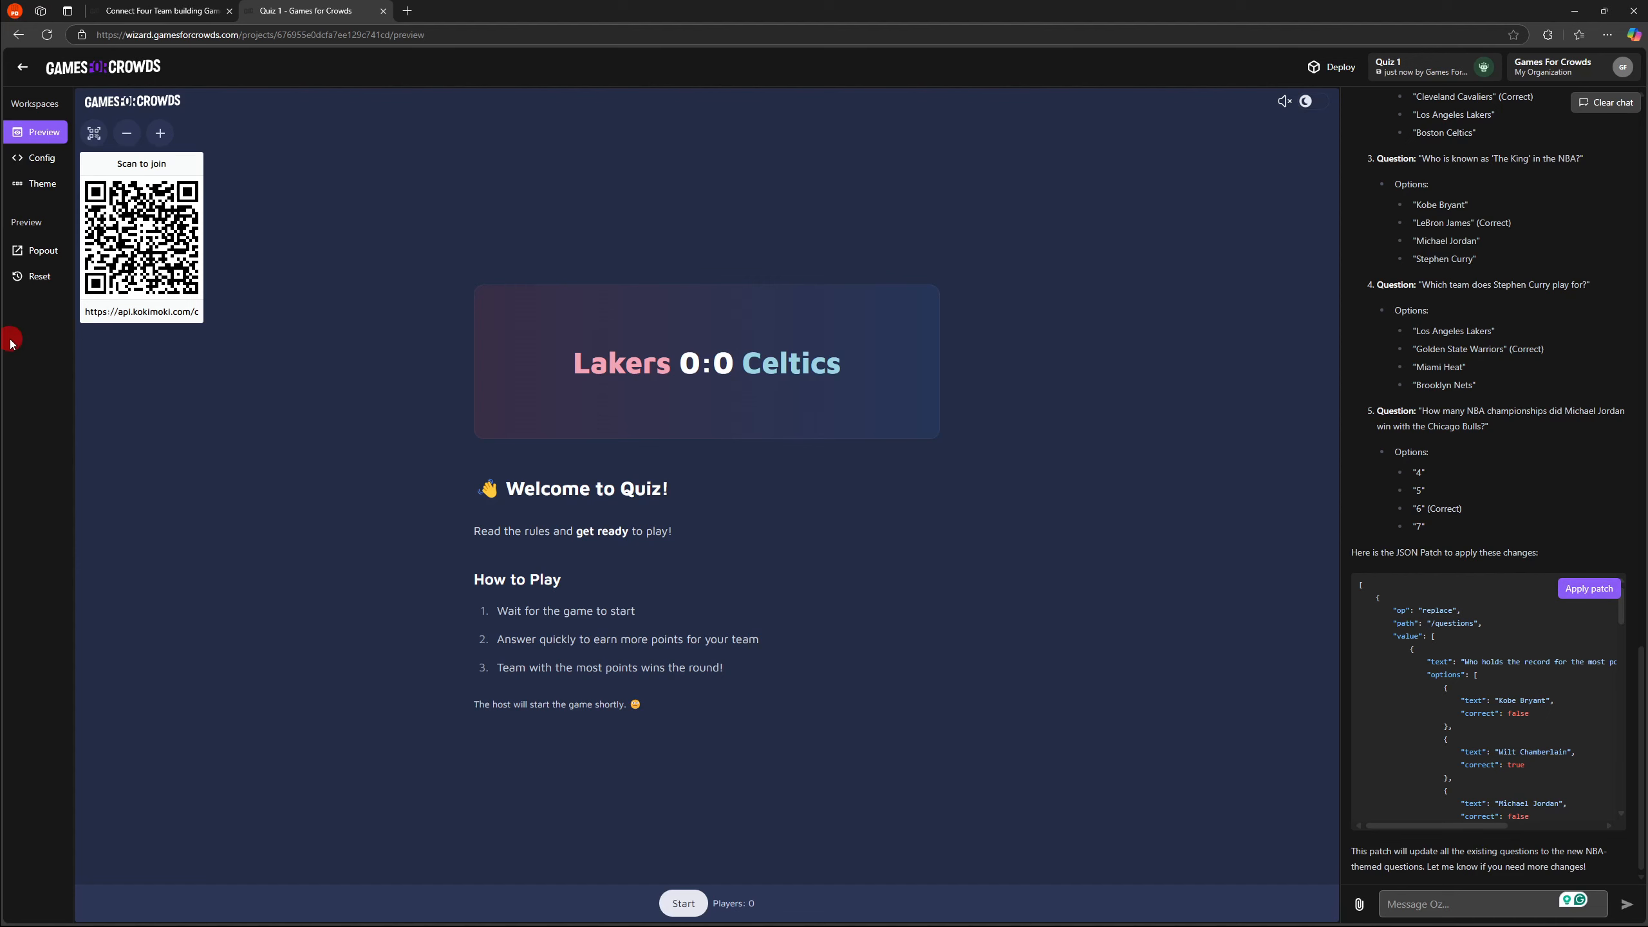
- Review the team names and the replaced NBA questions with their answer options in the game configuration, and return to the preview
left_click(35, 158)
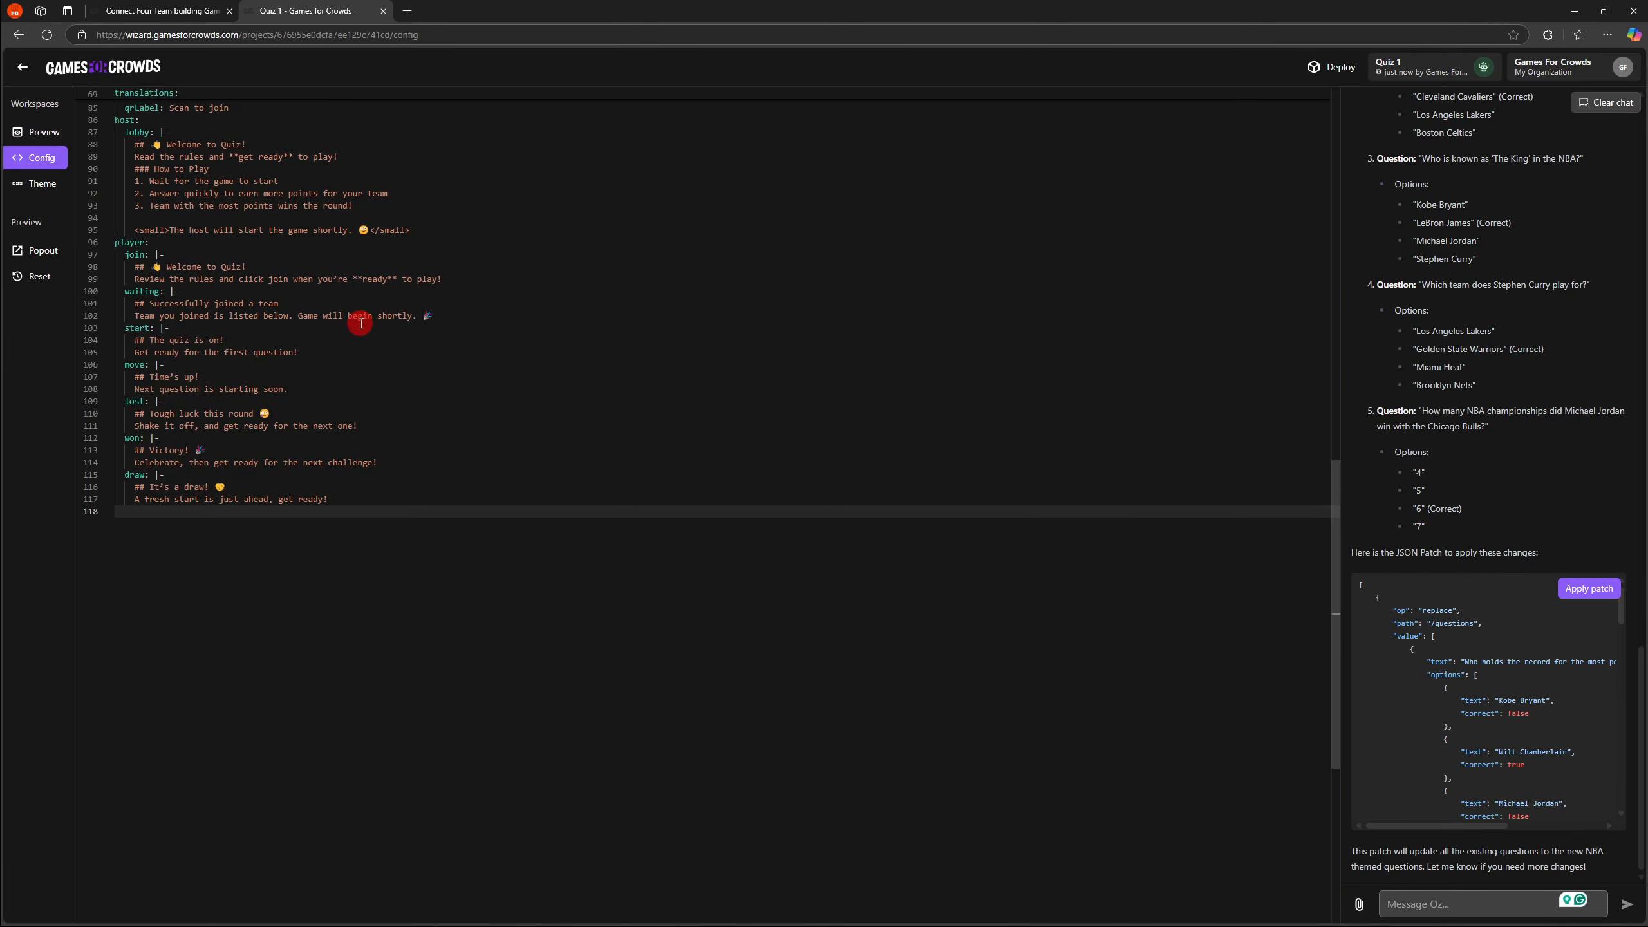
scroll(292, 389, "up", 15)
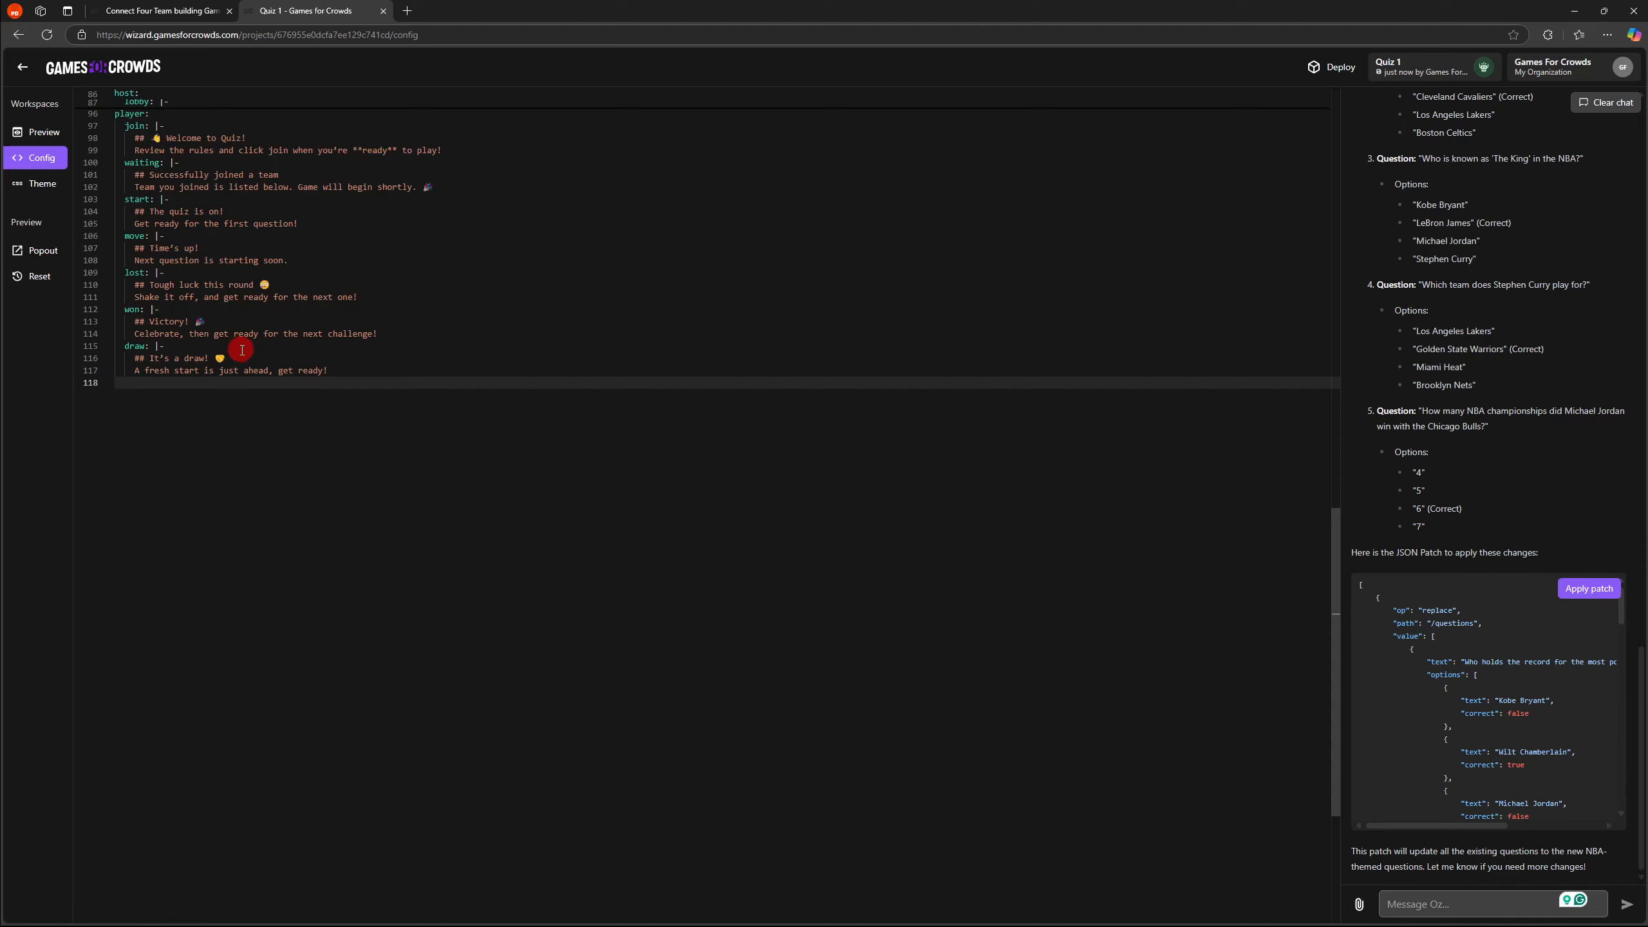
scroll(345, 403, "up", 1)
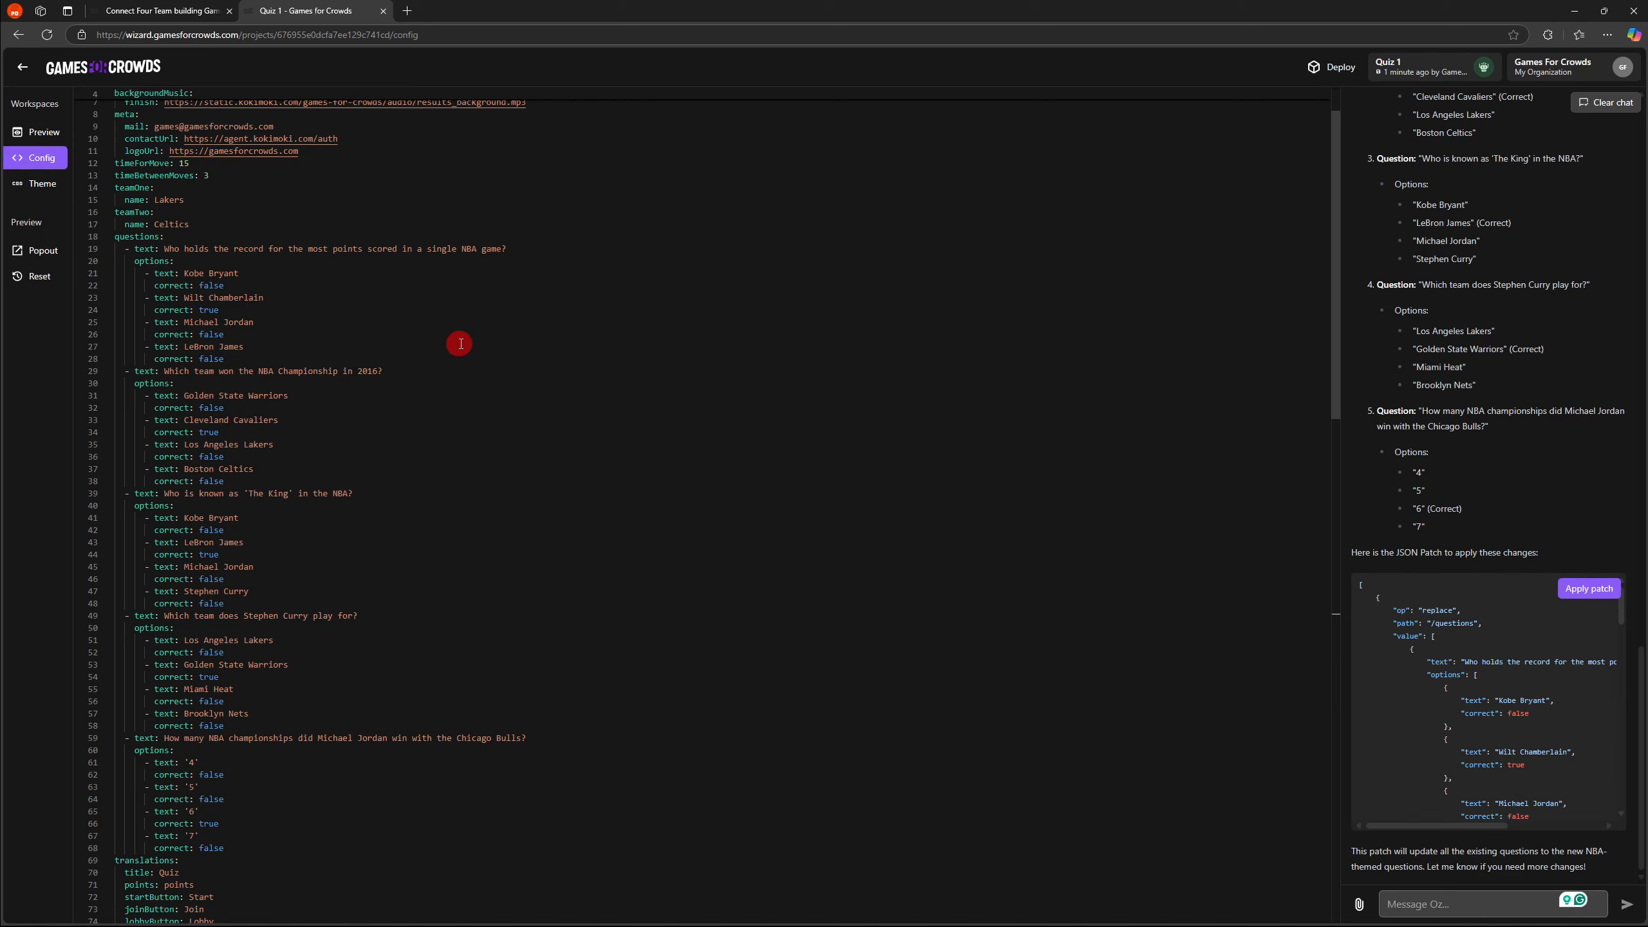
scroll(468, 334, "up", 2)
scroll(468, 335, "down", 5)
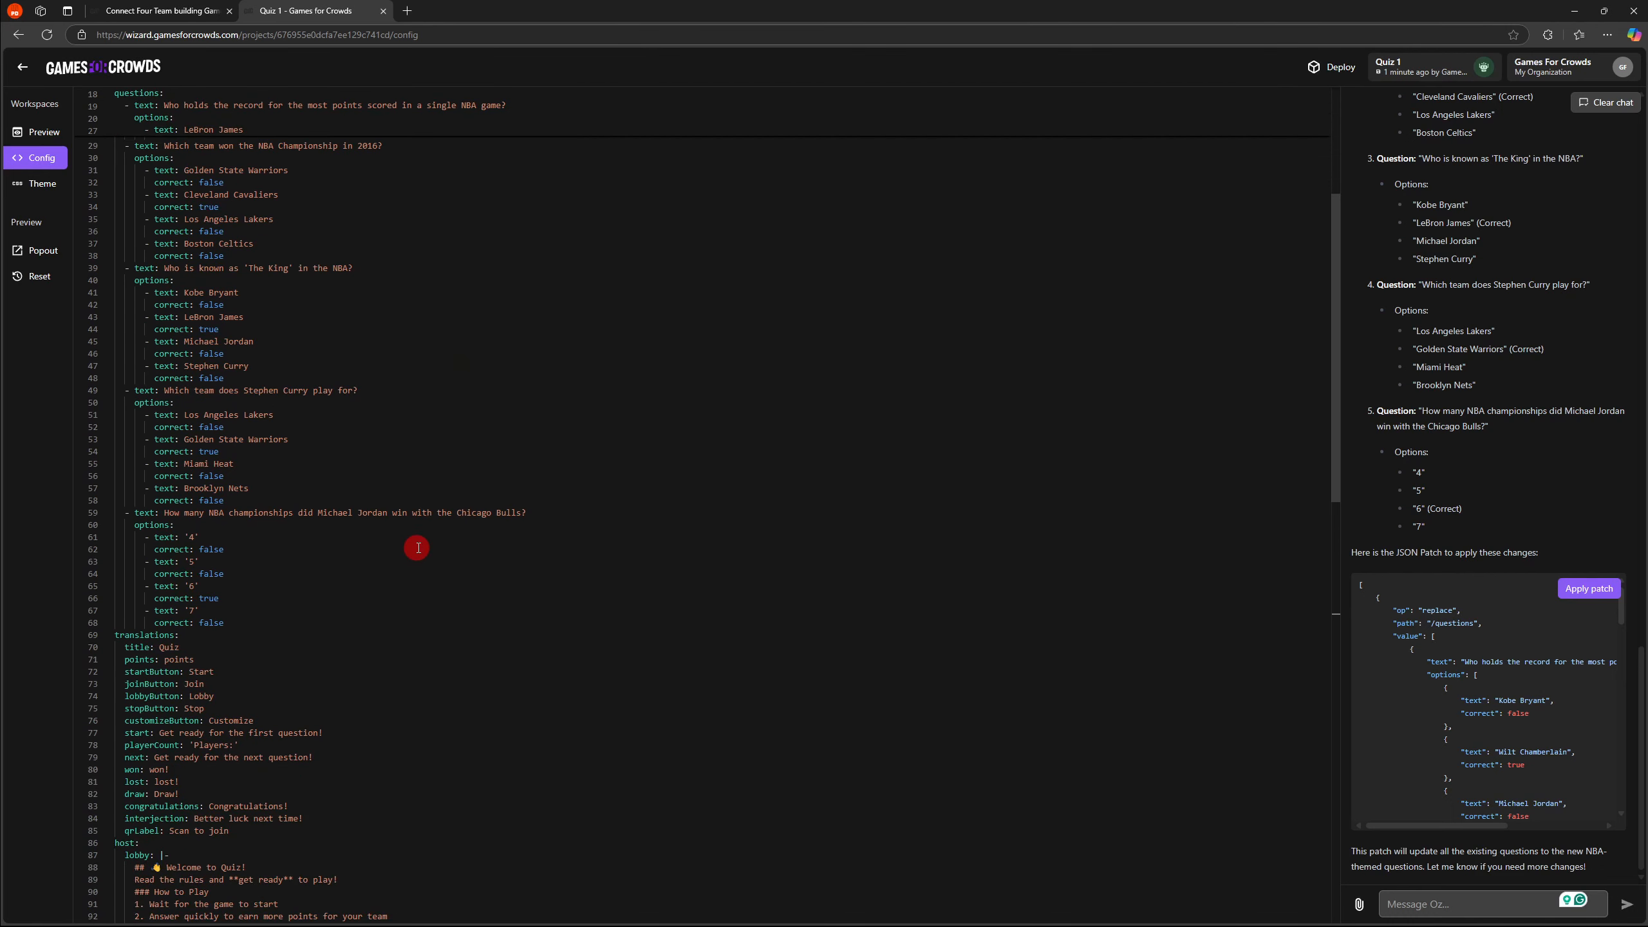
scroll(213, 430, "up", 3)
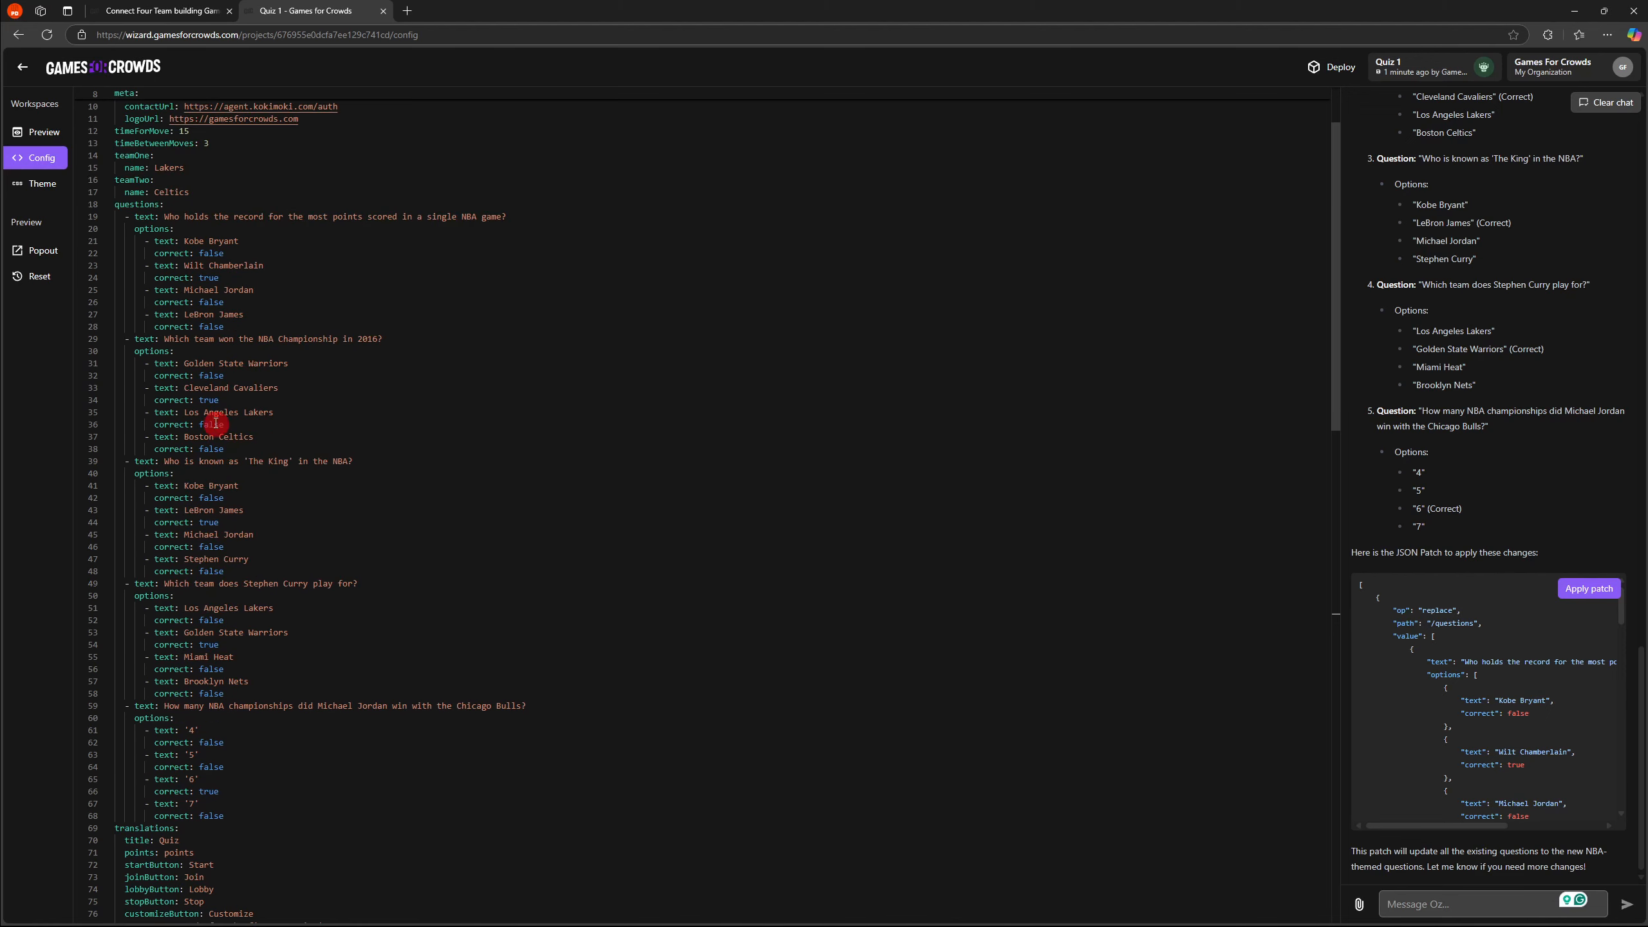
left_click(42, 136)
- Ask Oz to "add 5 more questions in the game related to NBA" and apply the suggested patch
left_click(1489, 905)
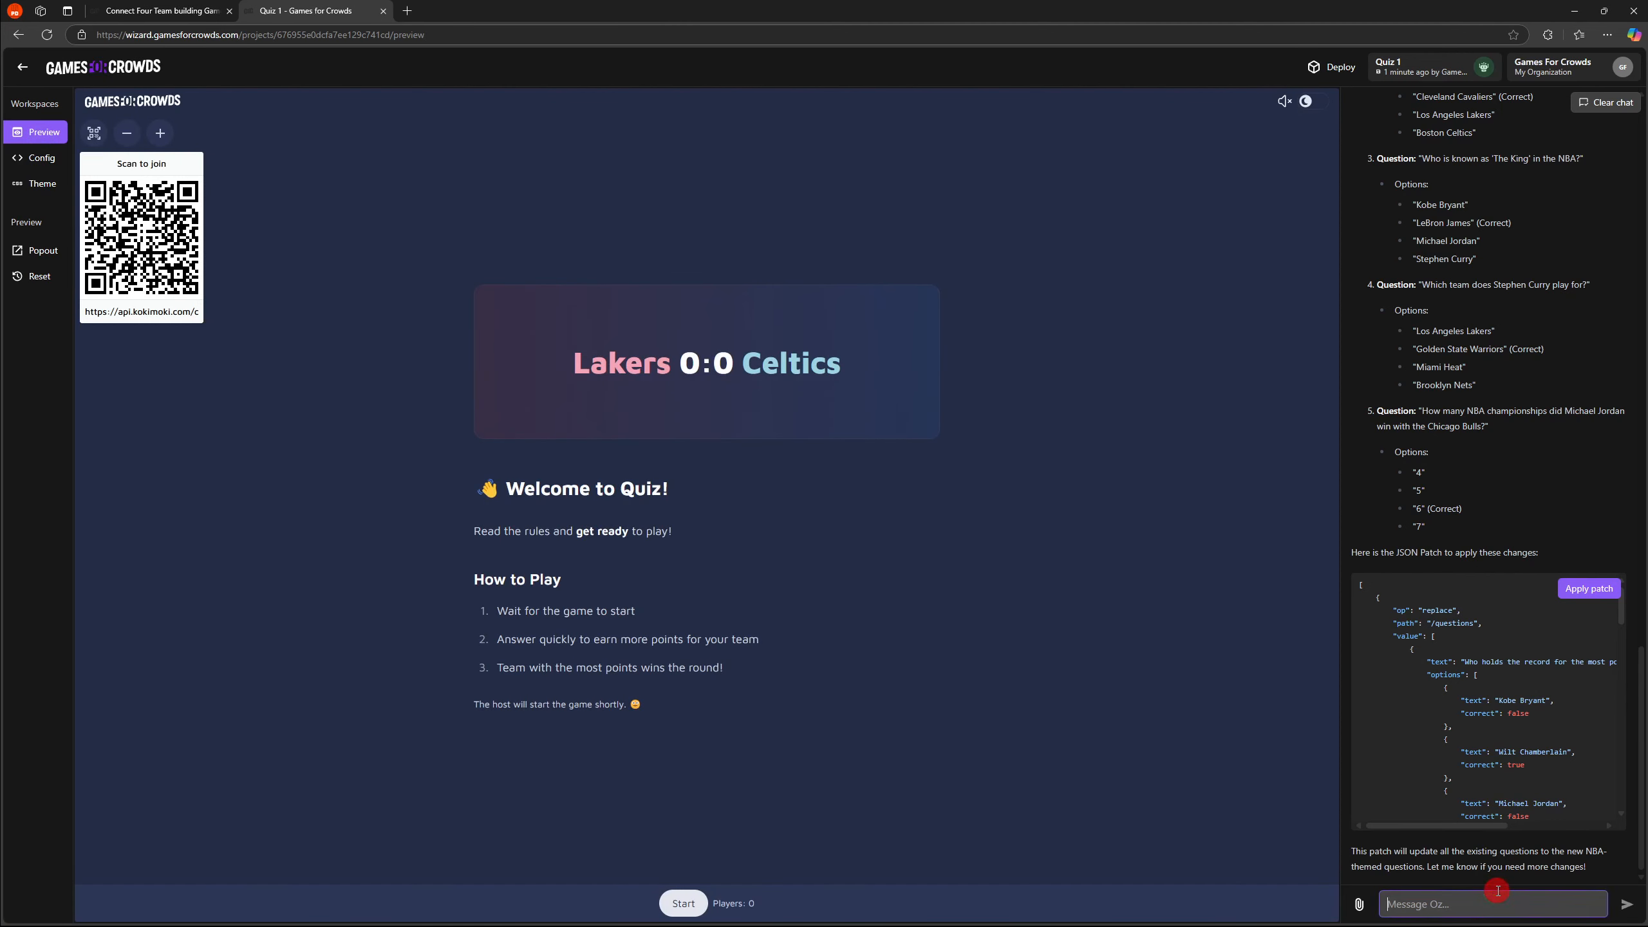
type("add 10 more")
key("BackSpace")
key("BackSpace")
key("BackSpace")
key("BackSpace")
key("BackSpace")
key("BackSpace")
key("BackSpace")
type("5 more questions in the game related to NBA")
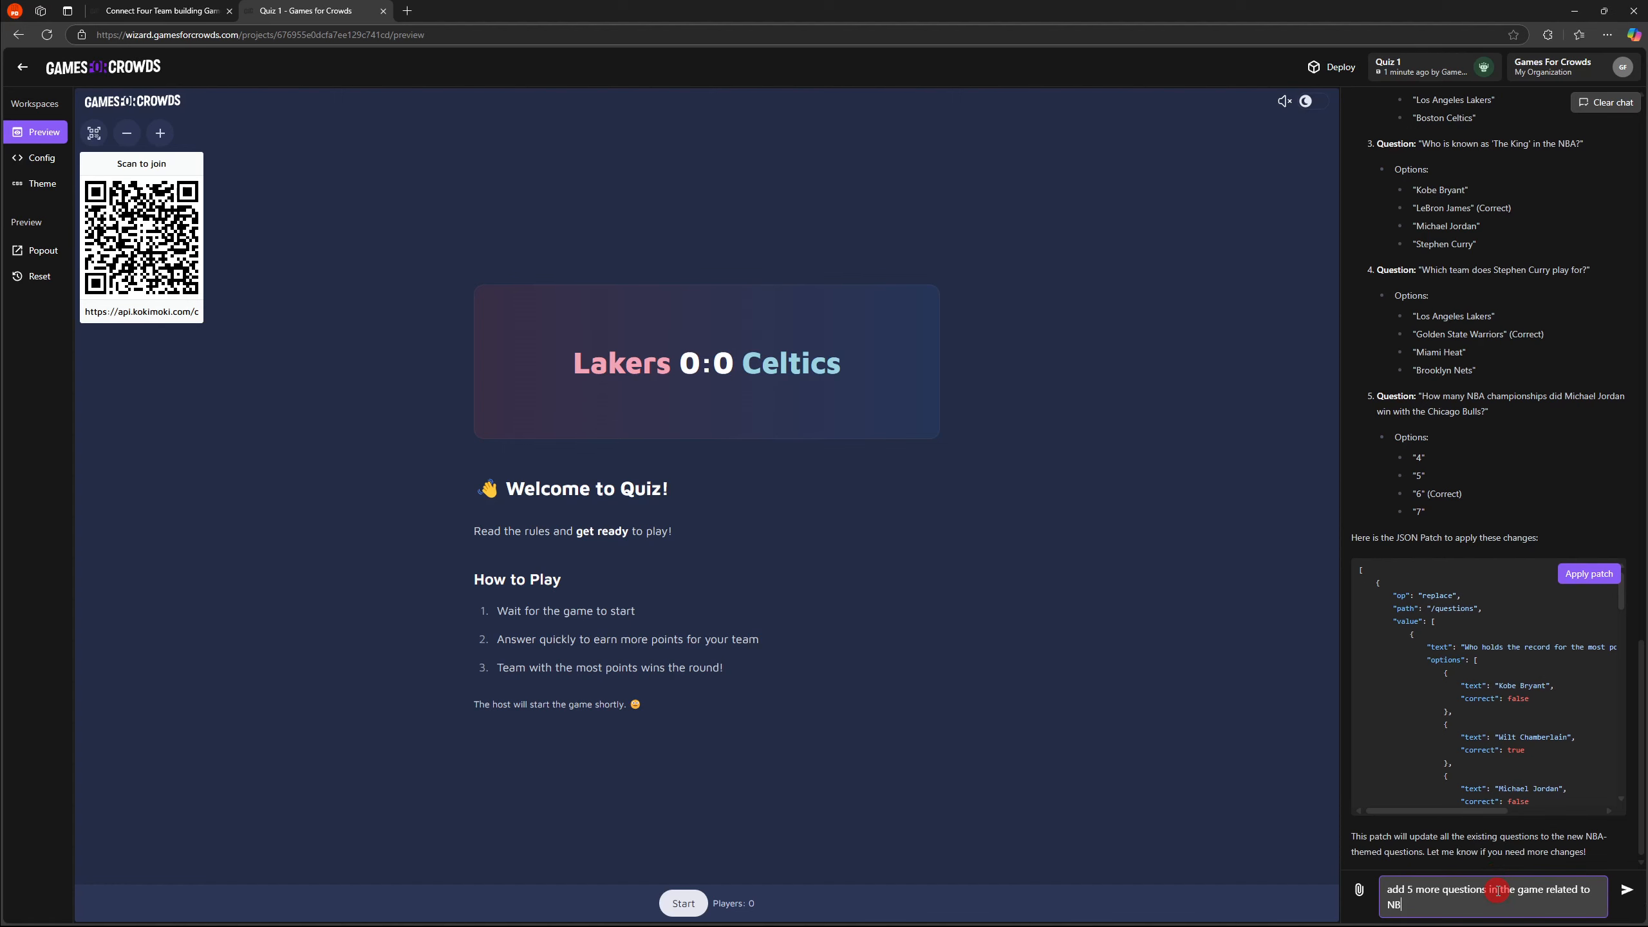
key("Return")
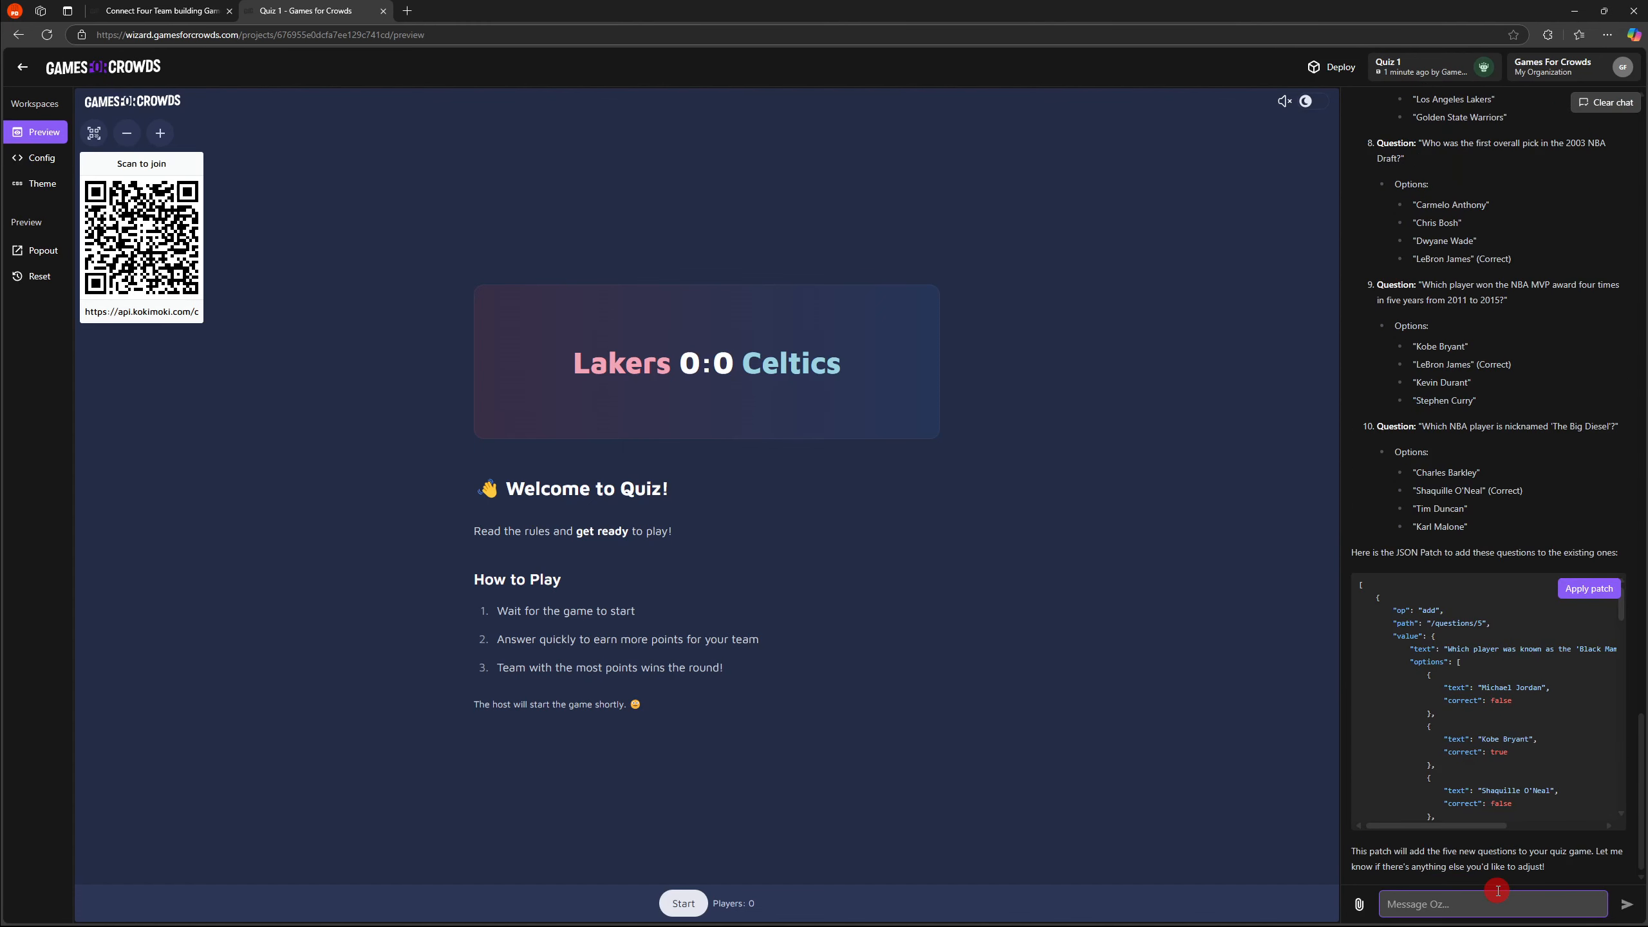
left_click(1586, 588)
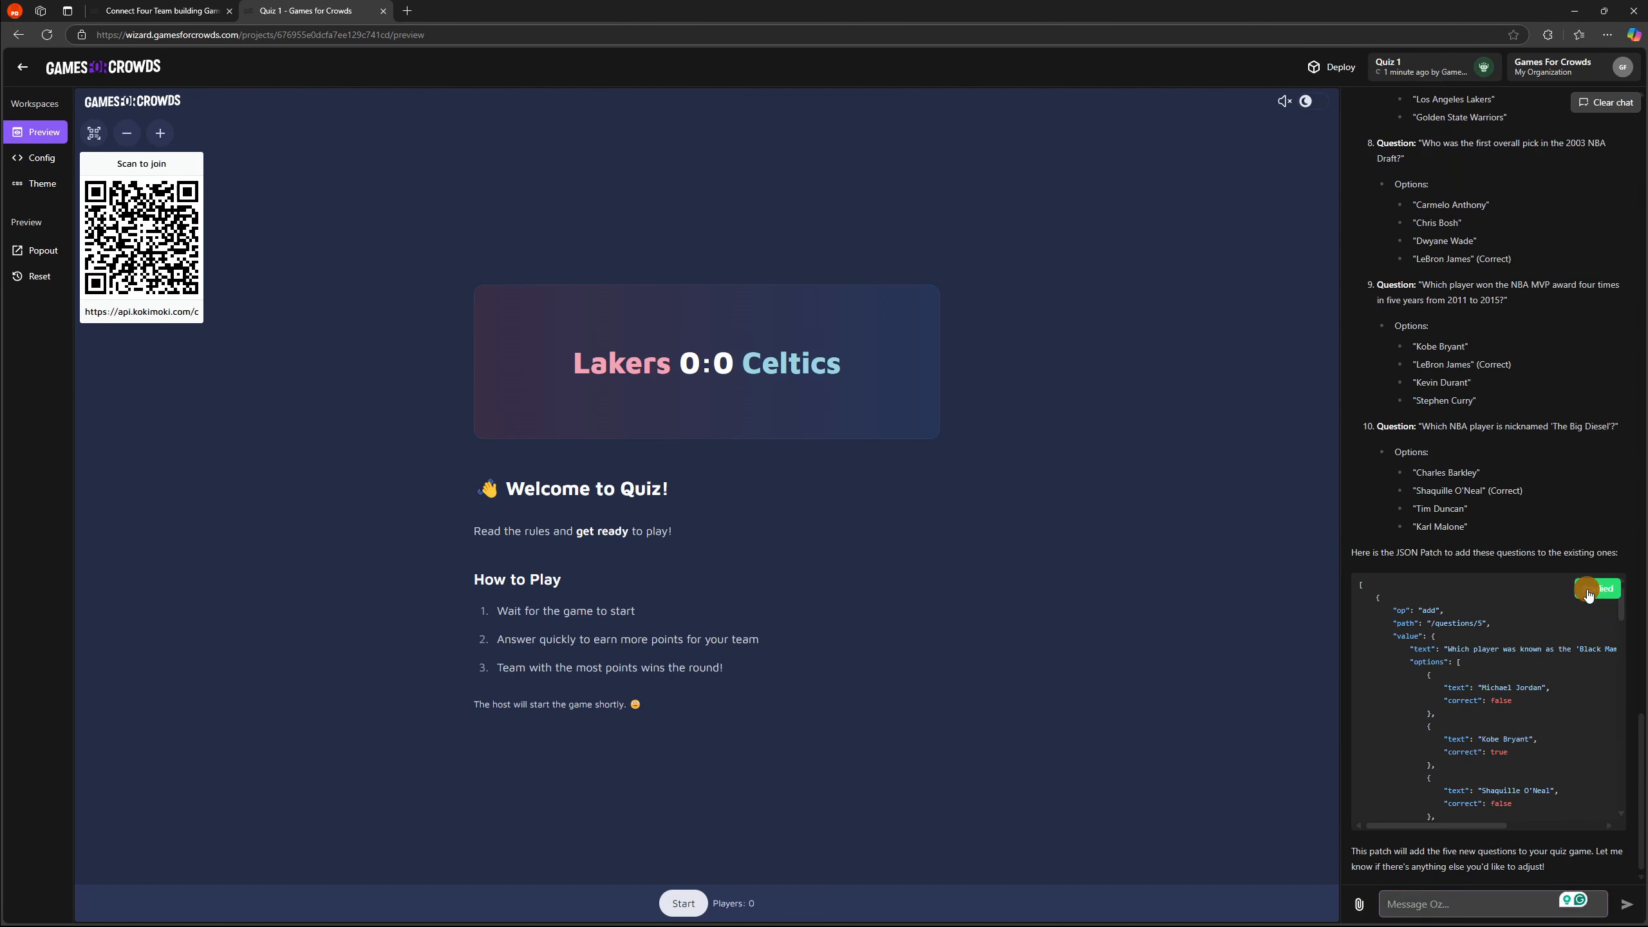
- Review the full question list in the game configuration, including the five added NBA questions, and return to the preview
left_click(36, 135)
left_click(36, 157)
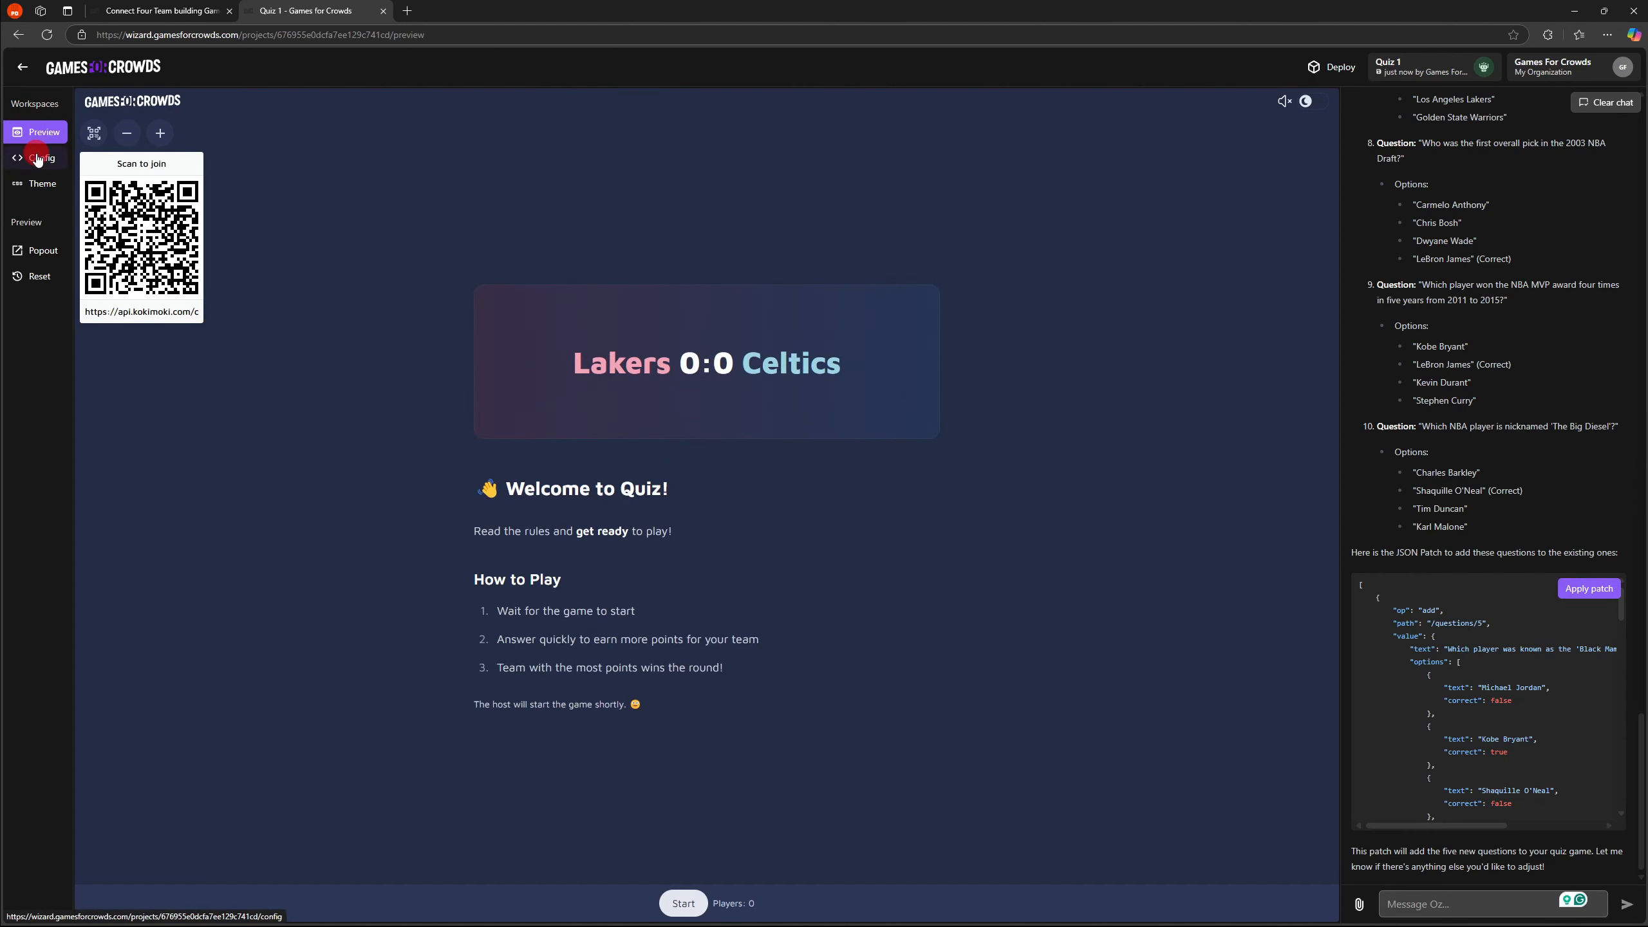
scroll(510, 427, "up", 8)
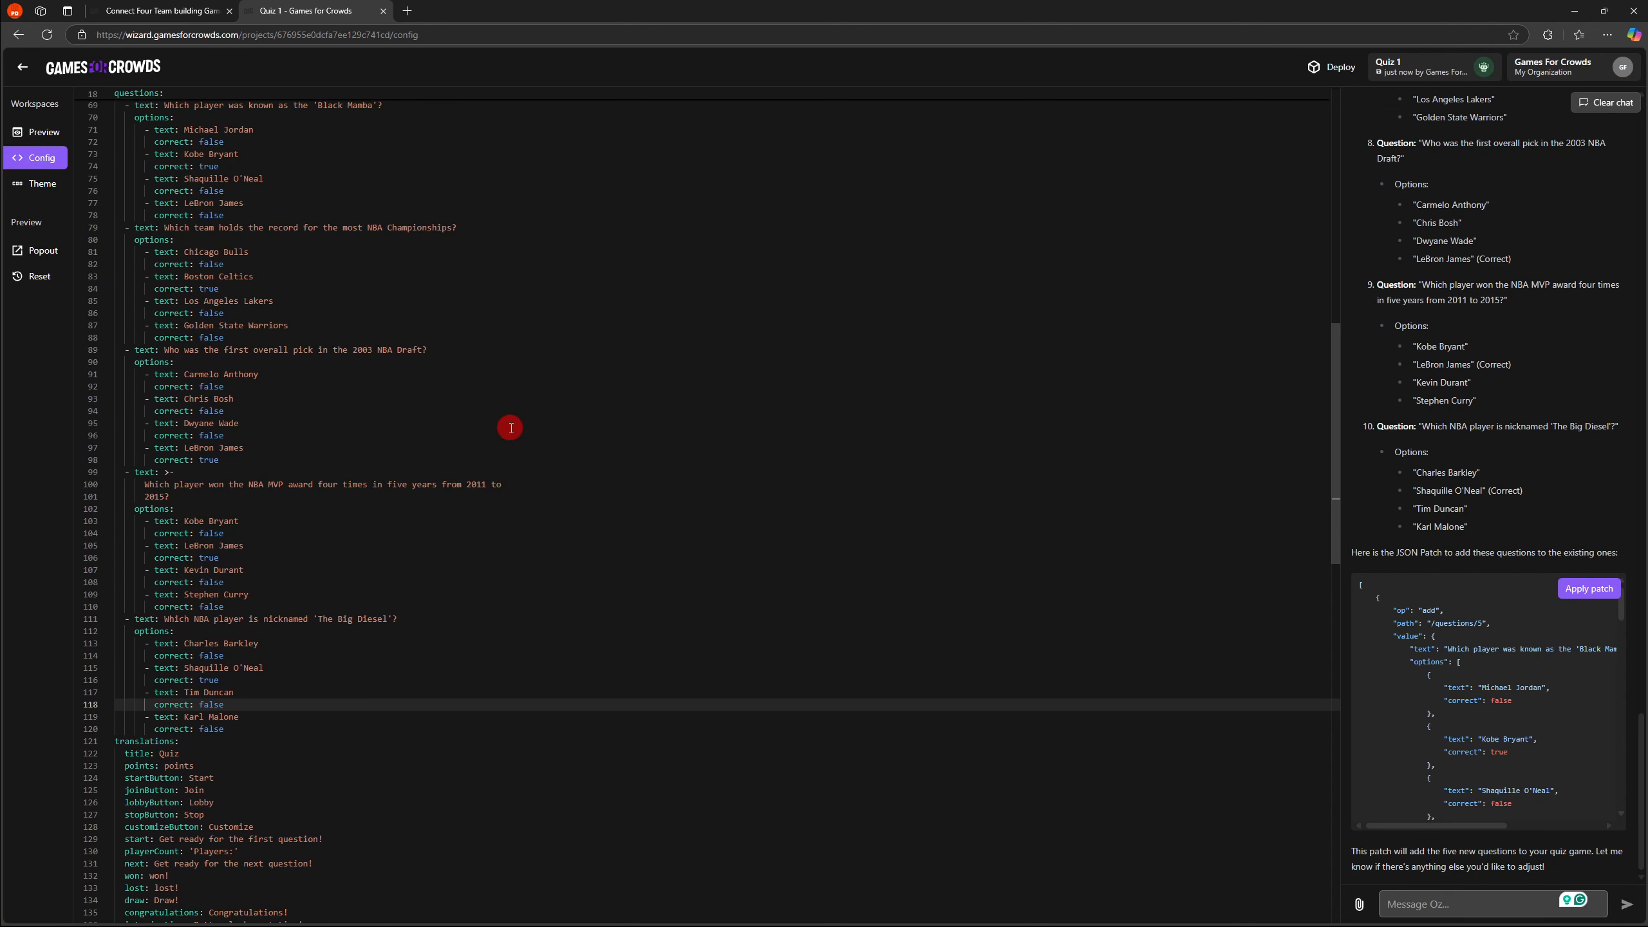
scroll(552, 357, "up", 8)
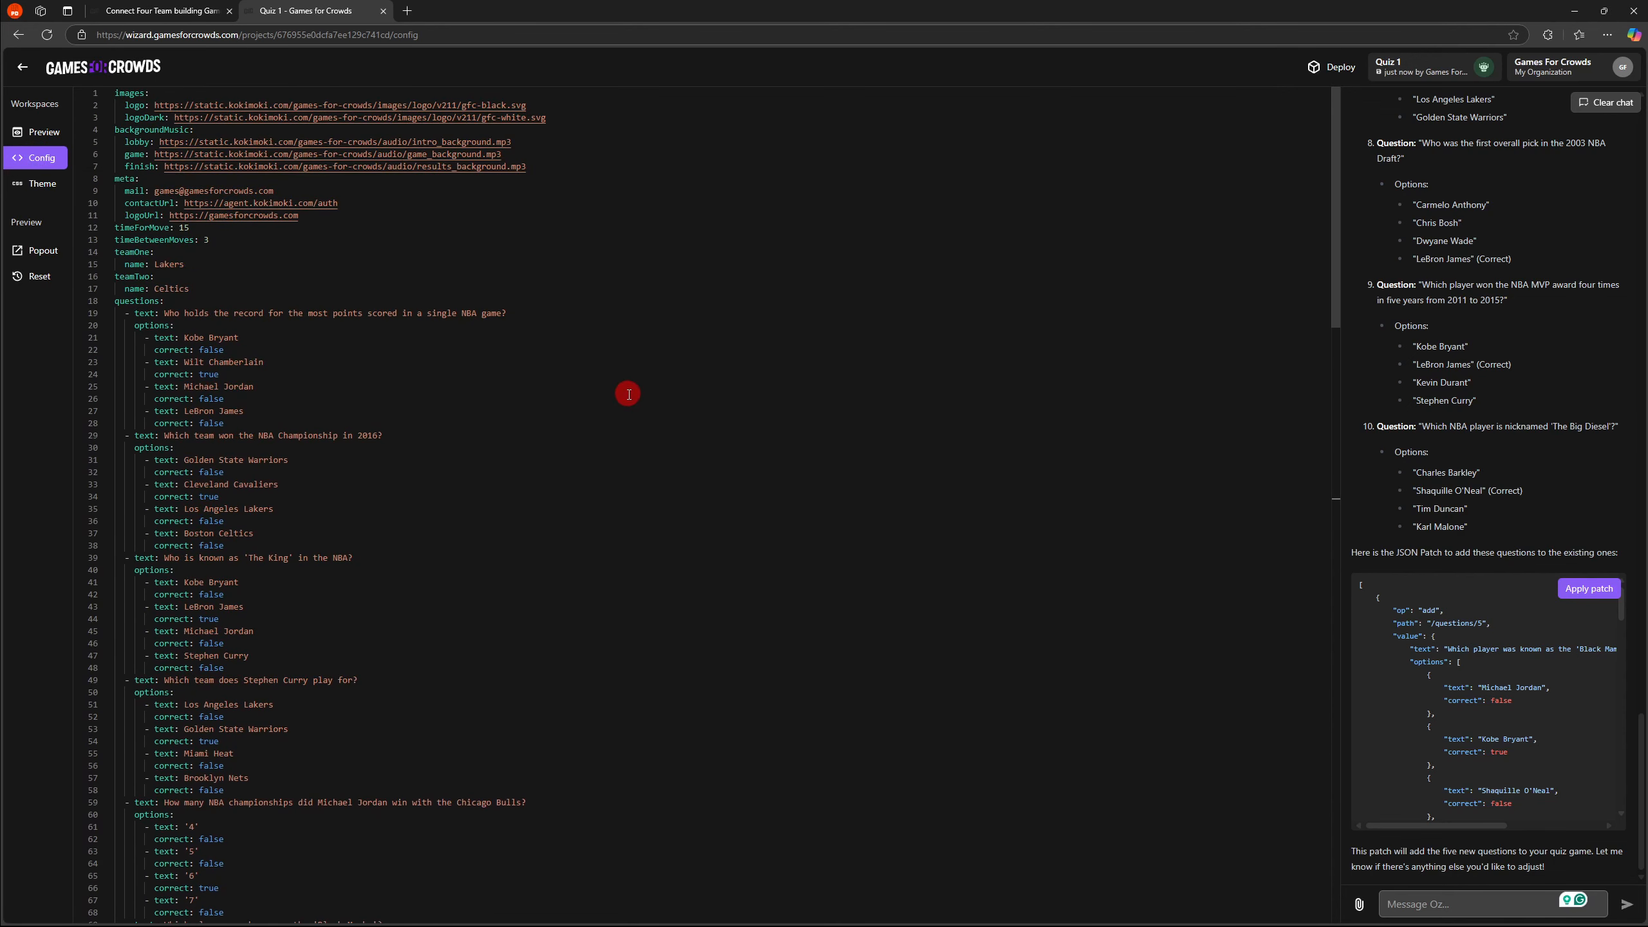
scroll(382, 357, "down", 10)
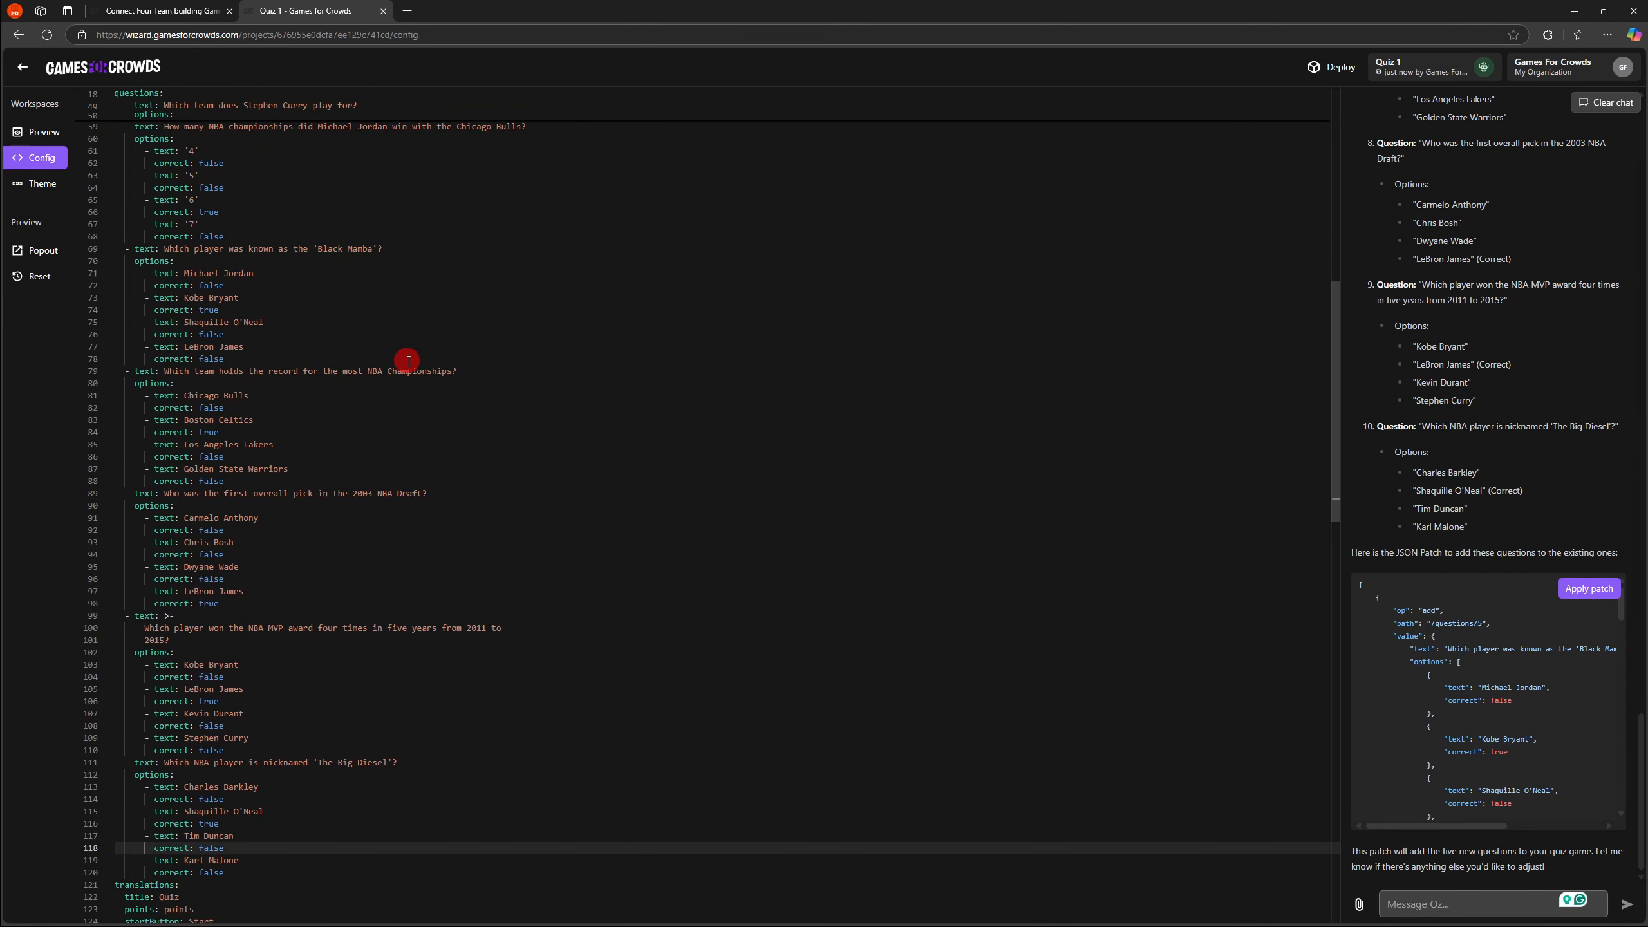
scroll(429, 349, "down", 2)
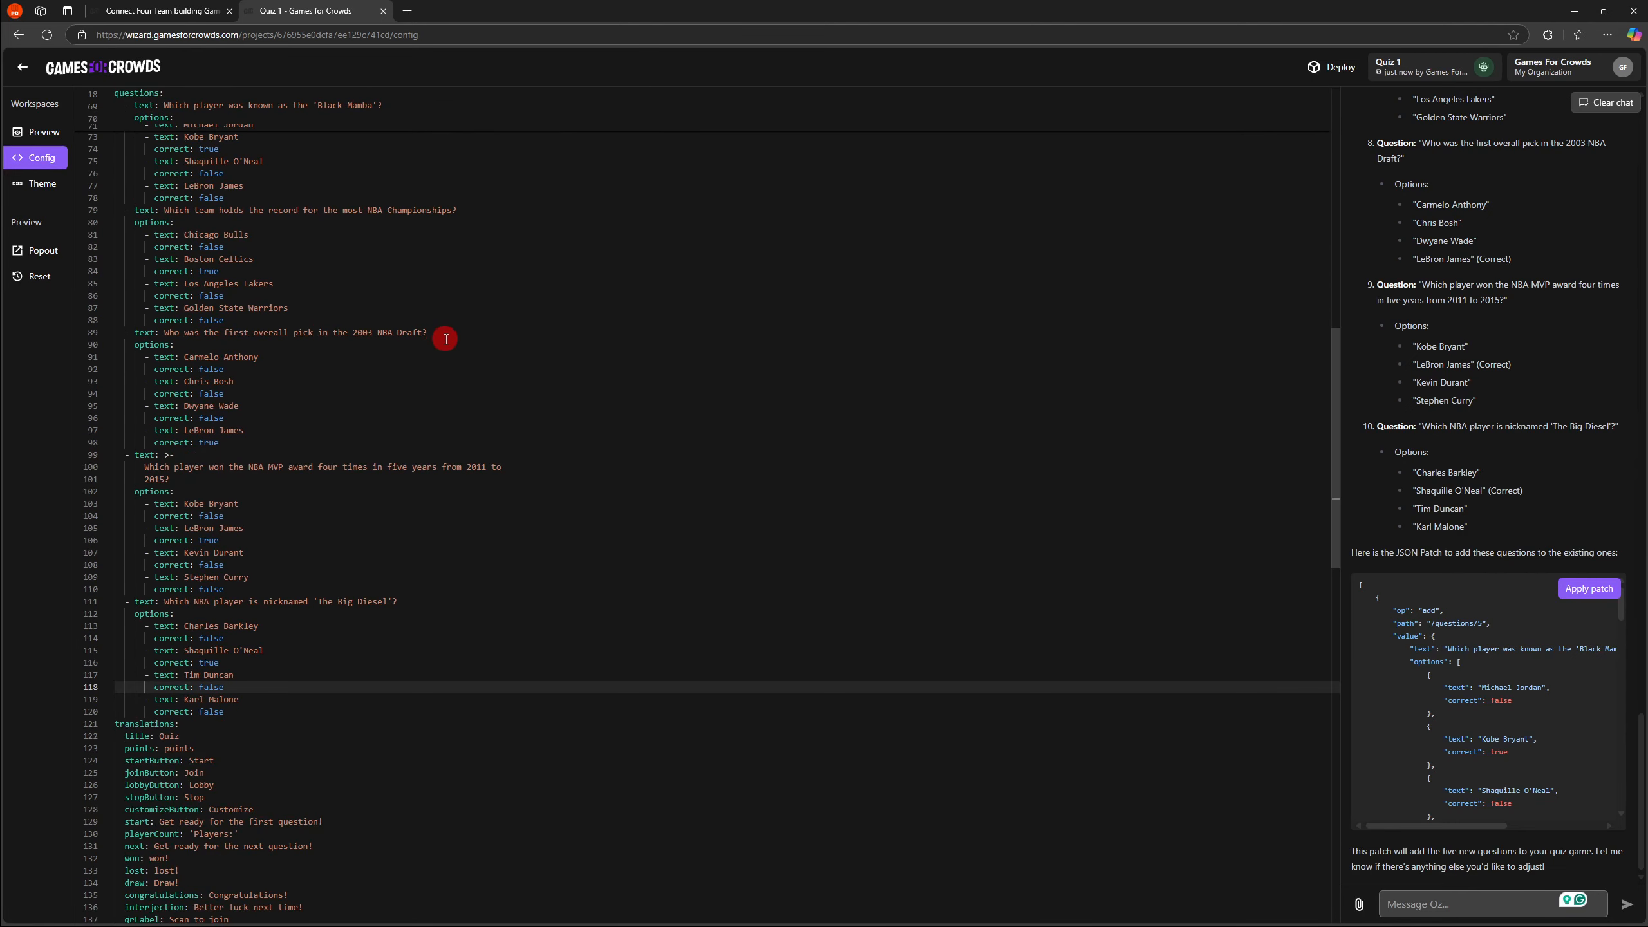
left_click(34, 135)
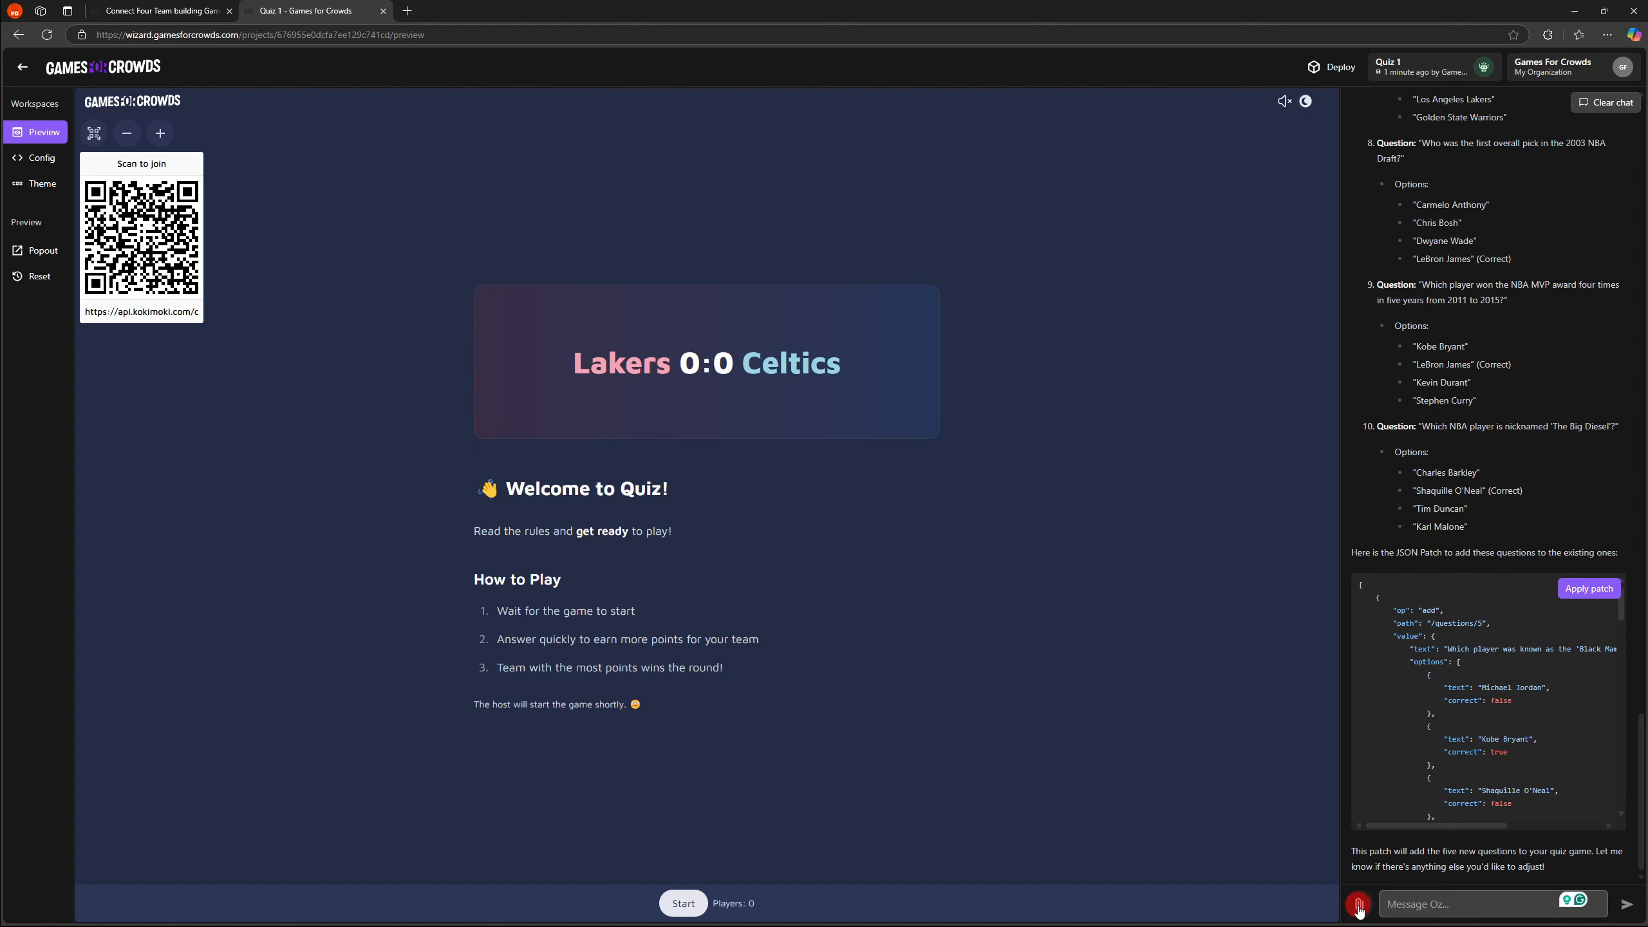
- Ask Oz to "replace the logo of the game with the official NBA logo", apply the patch, and check the logo in light and dark mode
left_click(1430, 904)
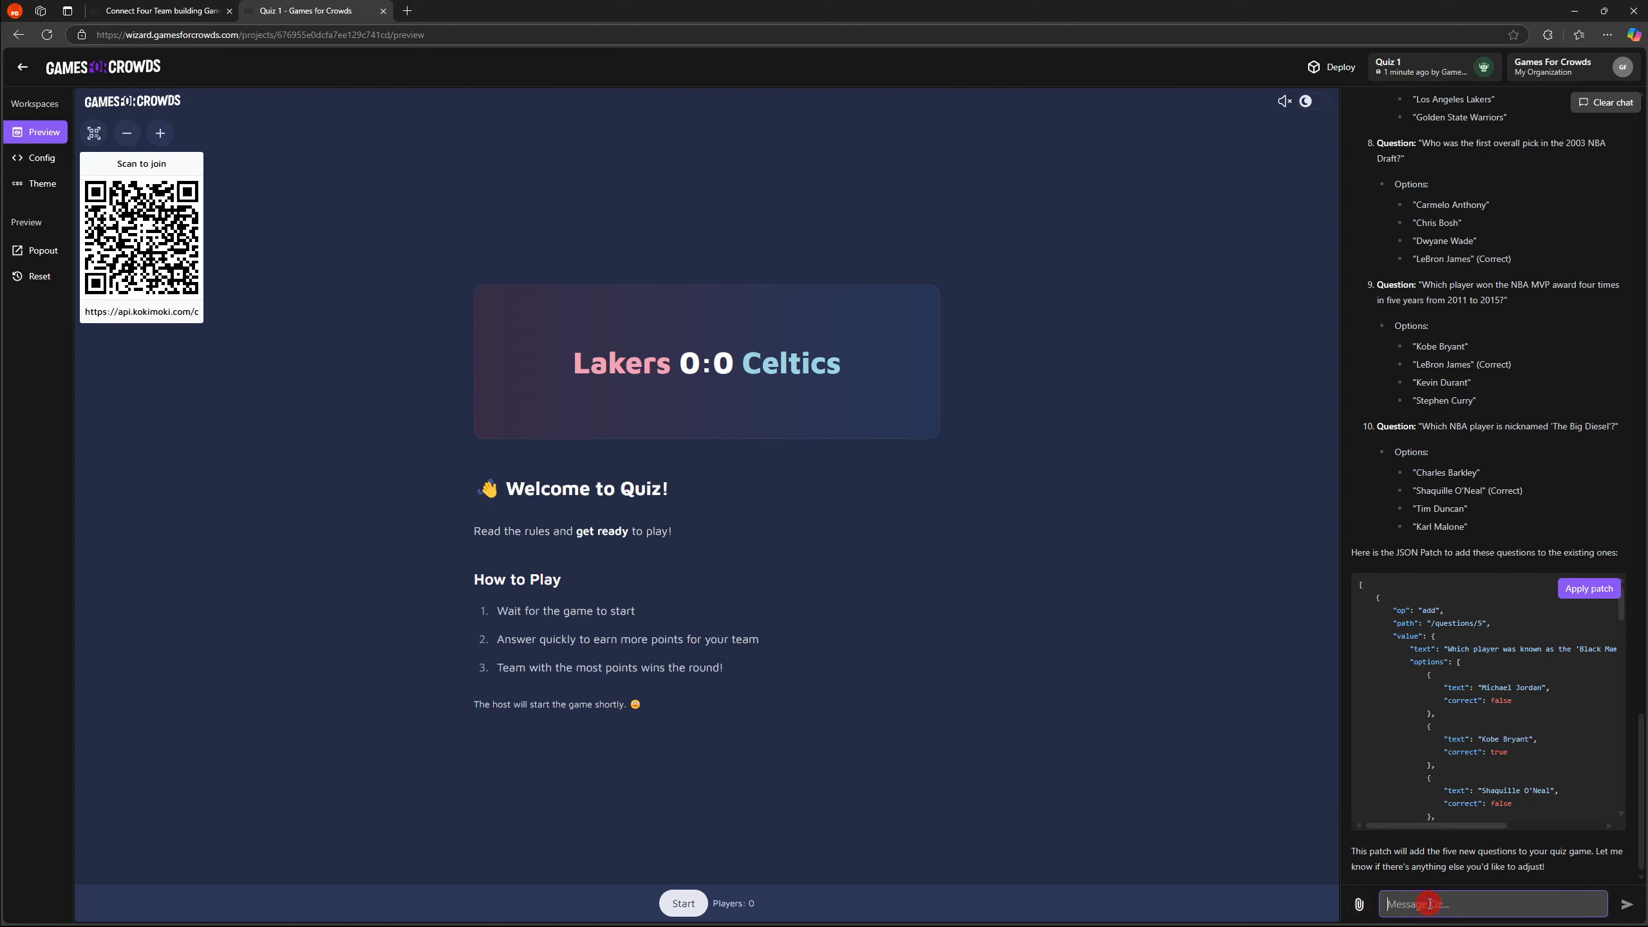
type("replace the logo of the game ")
type("with the offi")
type("cial N")
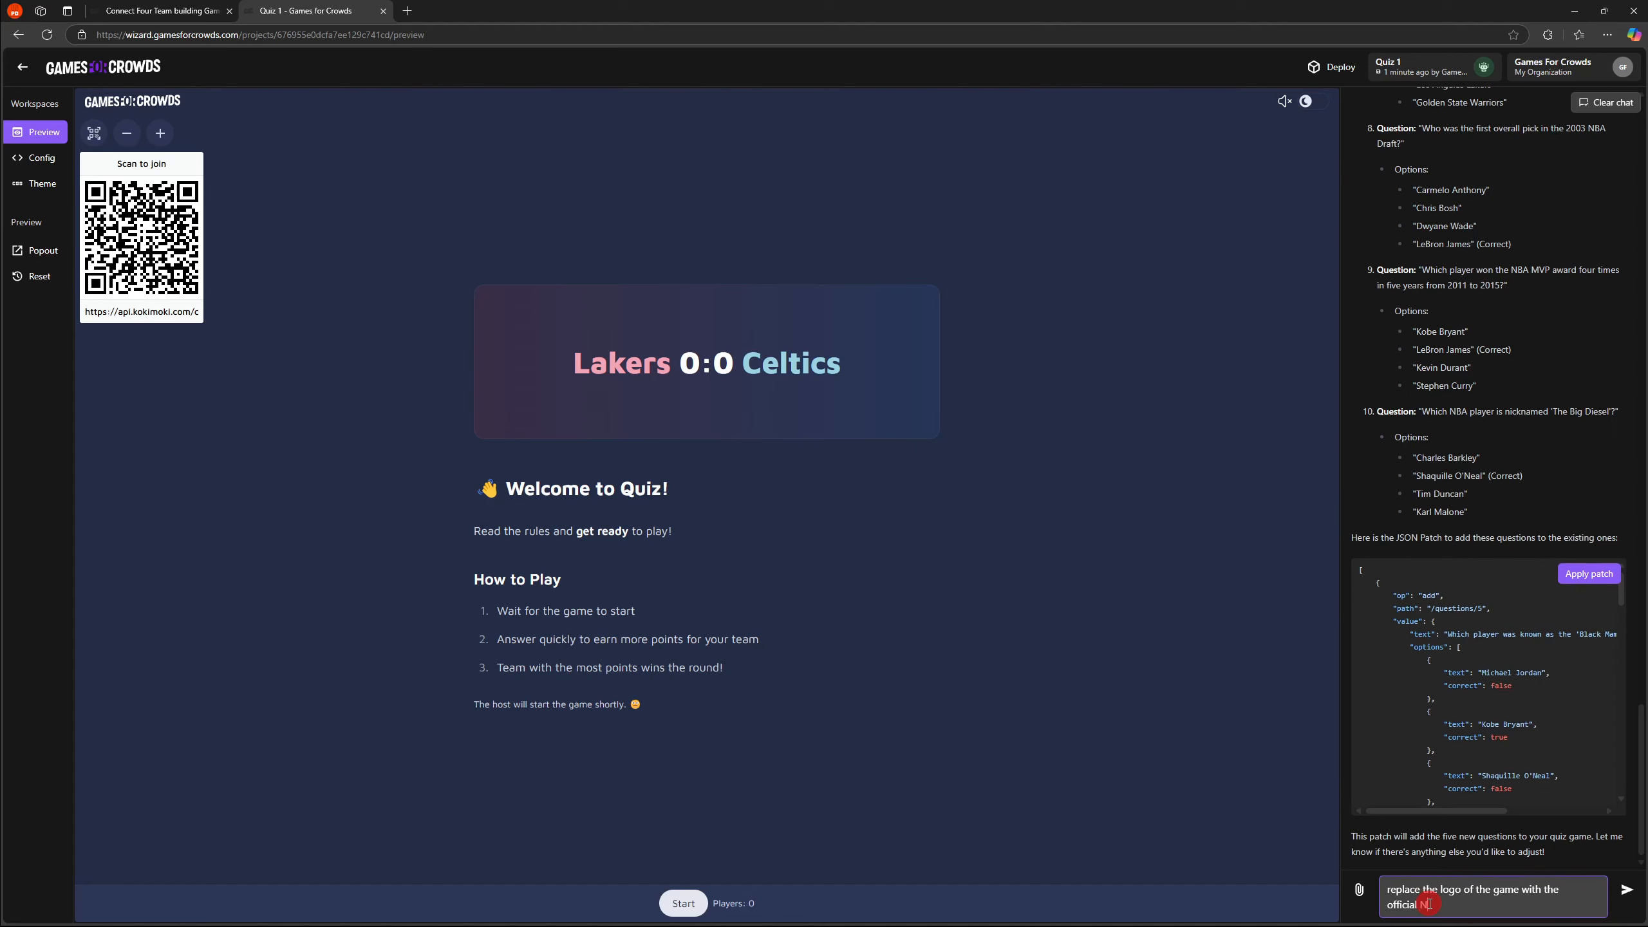
type("BA logo")
key("Return")
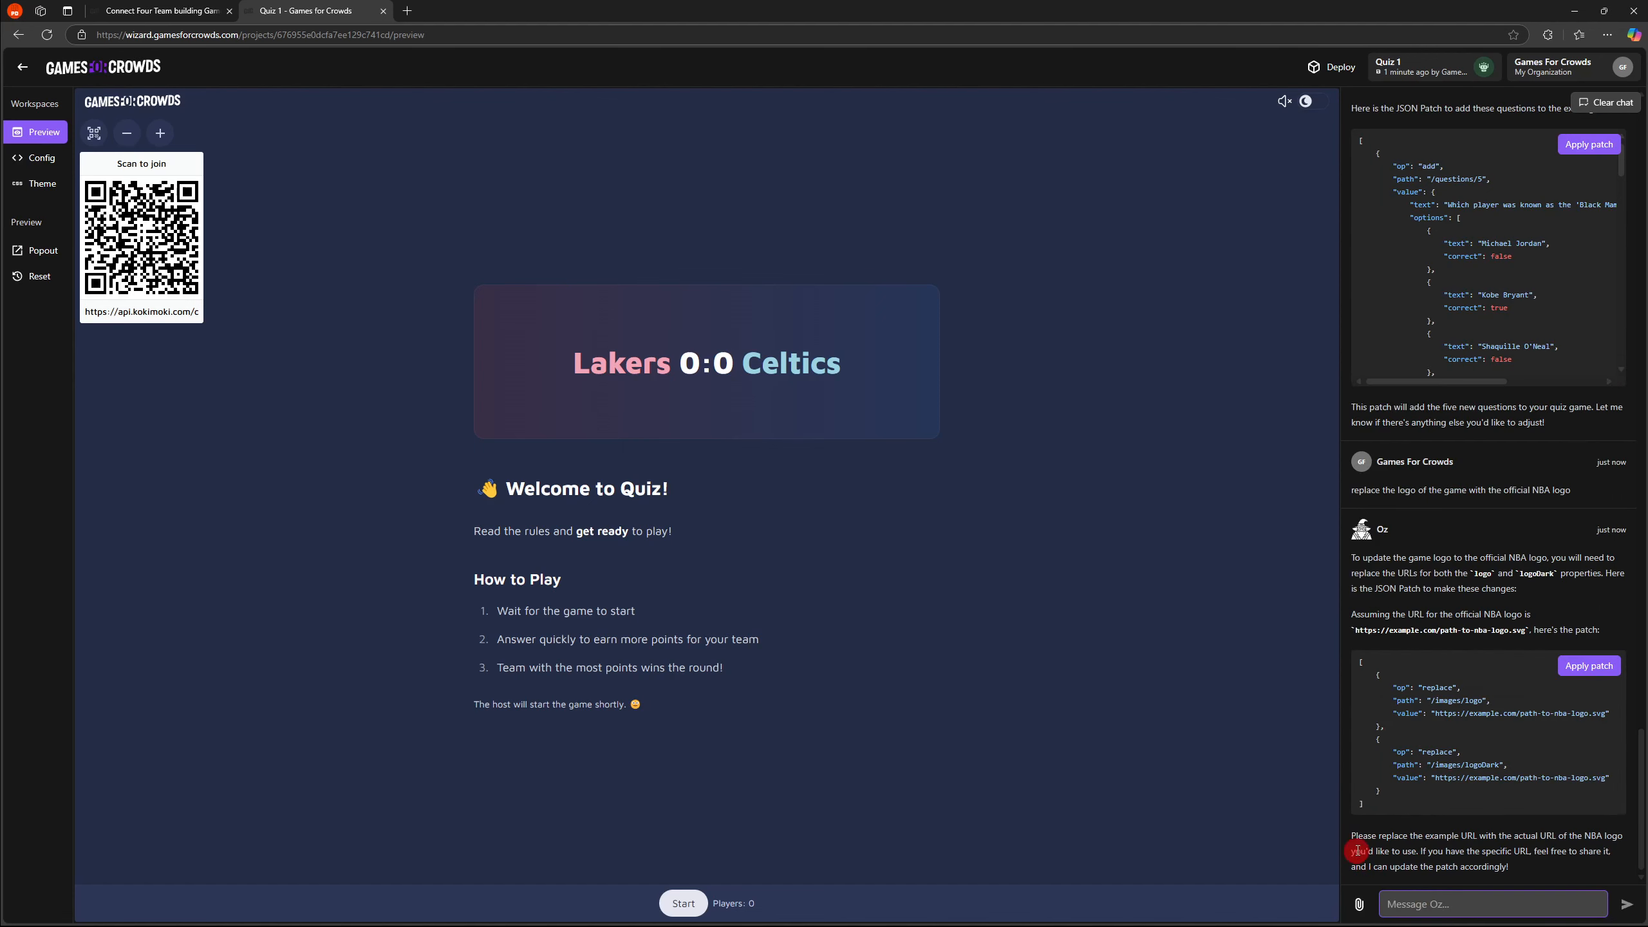
left_click(1596, 667)
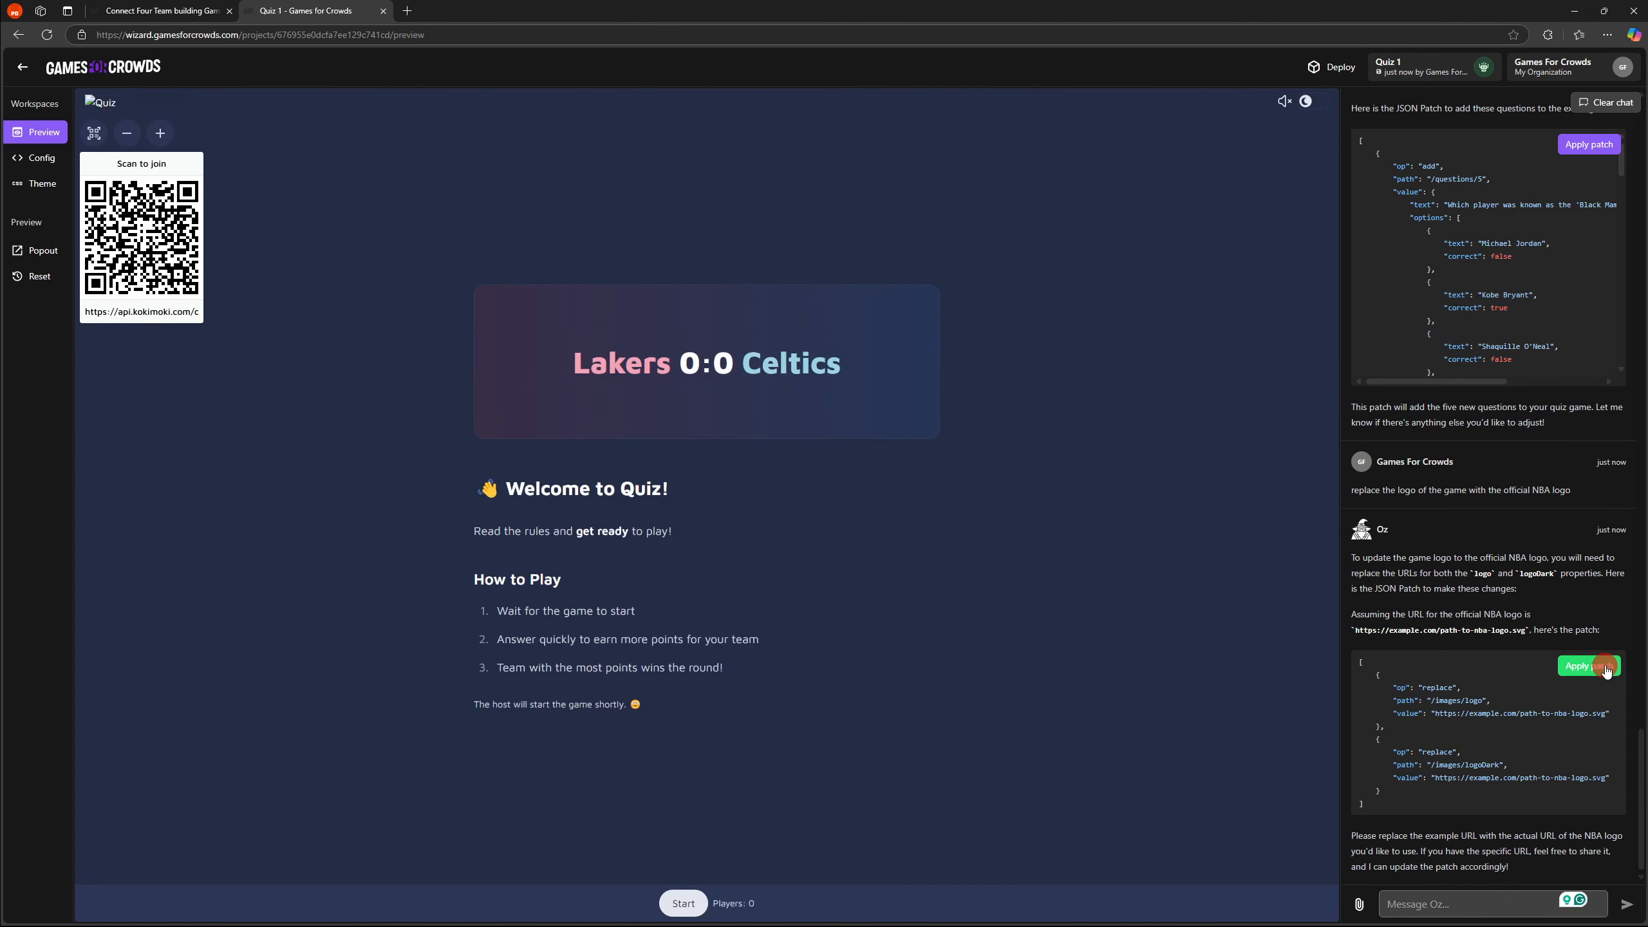
left_click(1319, 105)
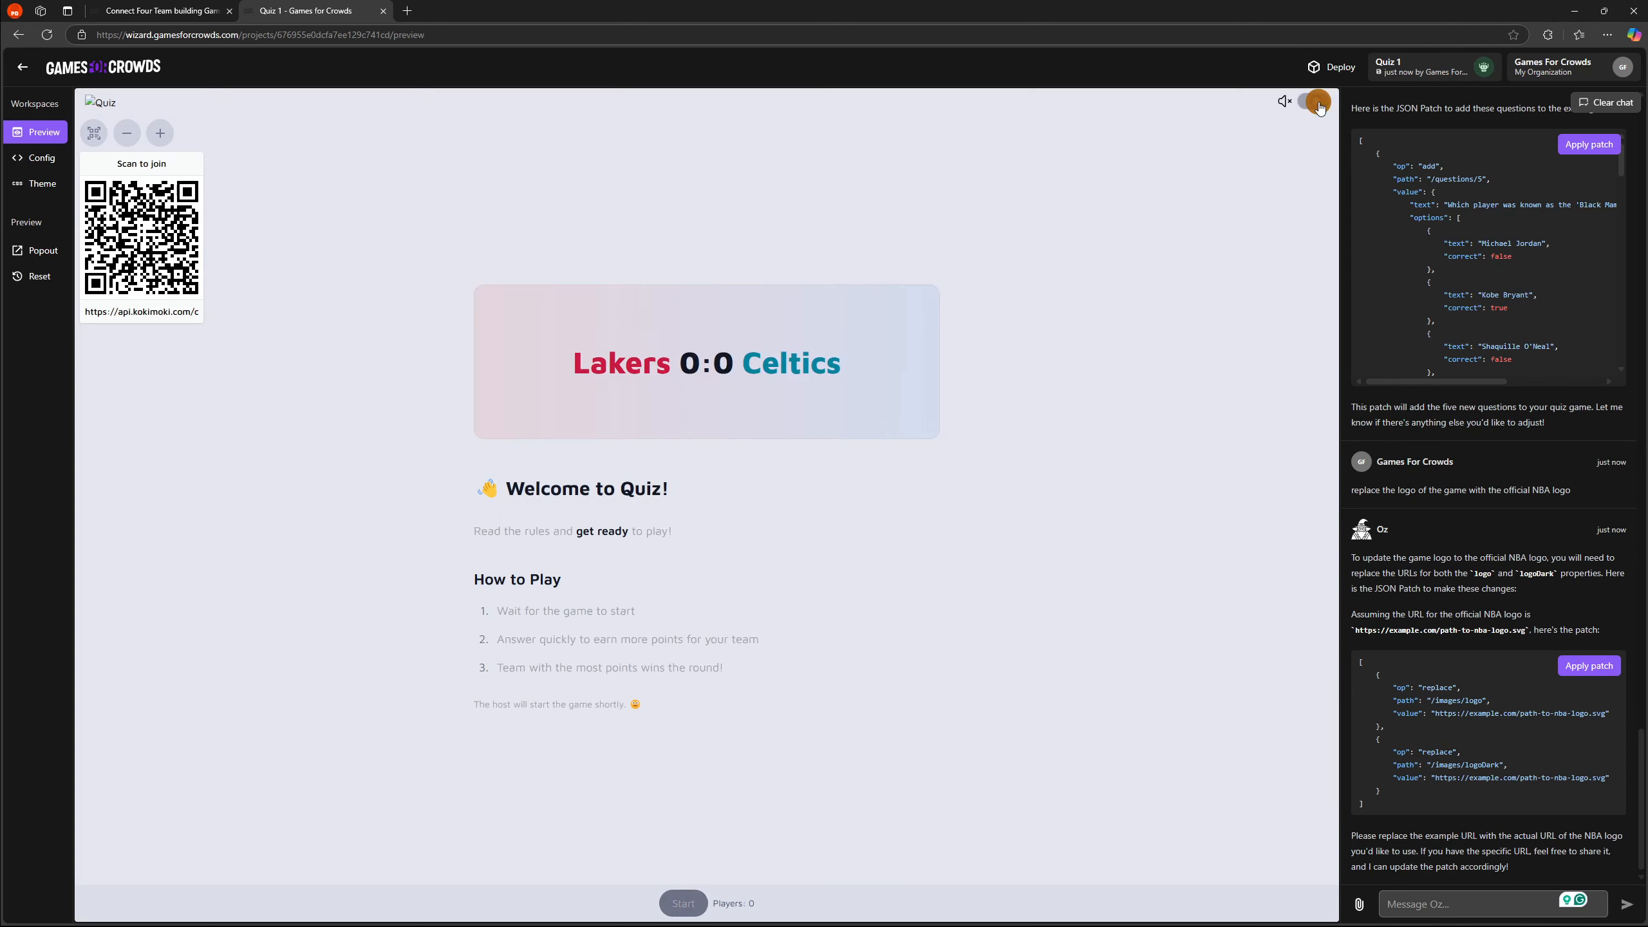
left_click(1318, 106)
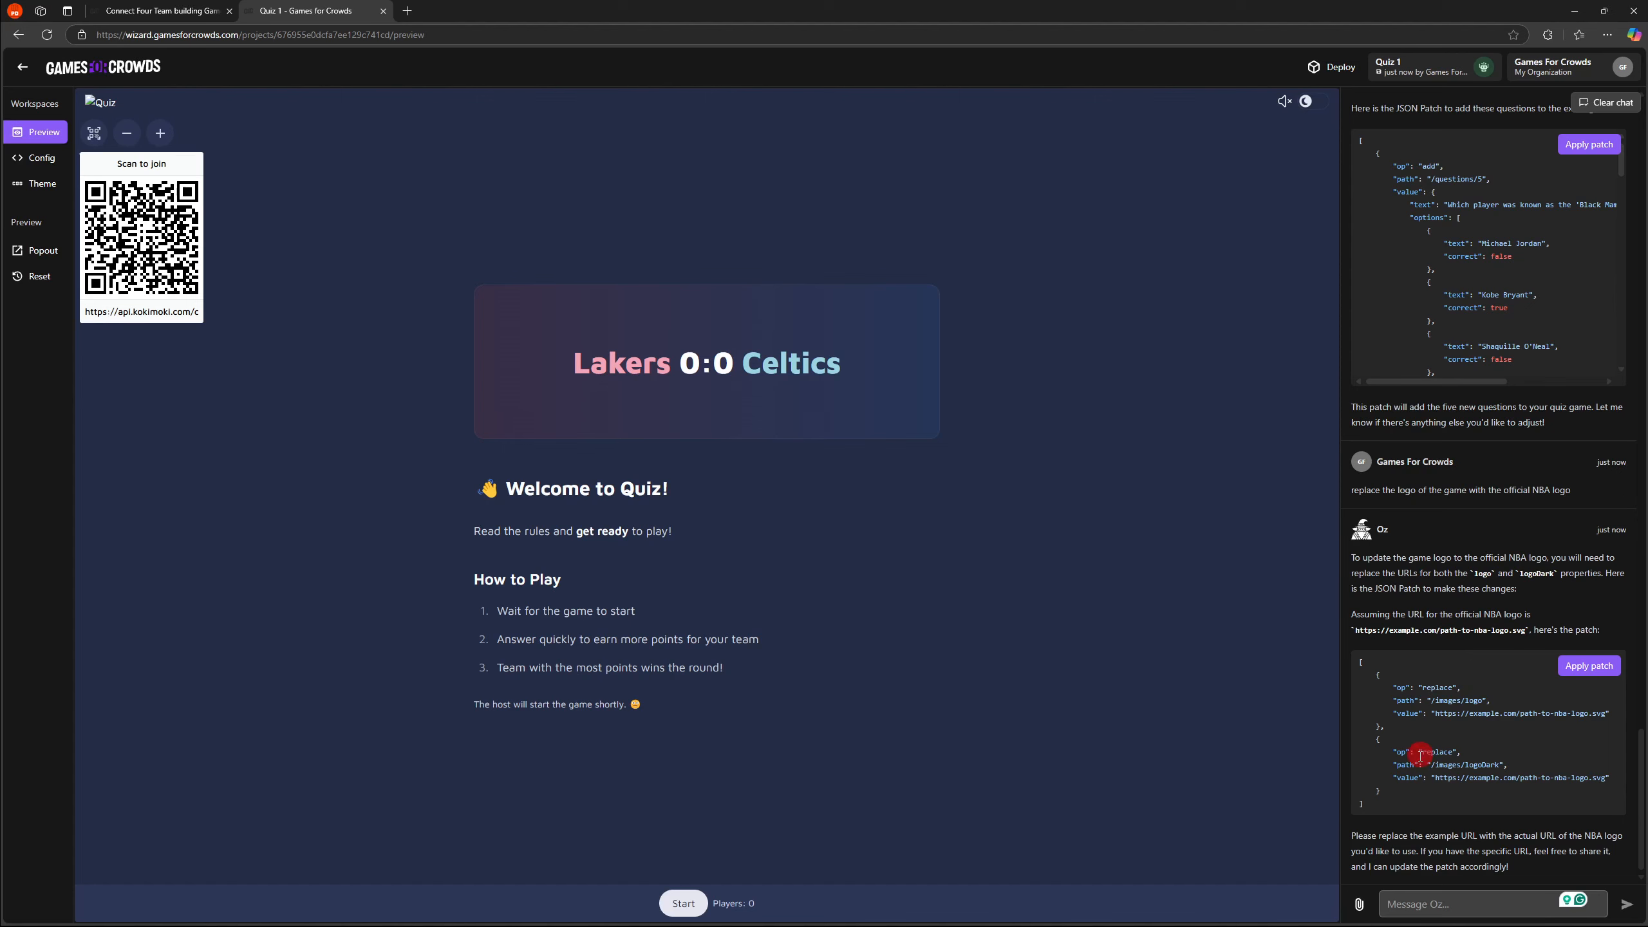
- Upload the image GFC_XMAS LOGO.png from the New folder in Downloads to the Oz chat
left_click(1358, 904)
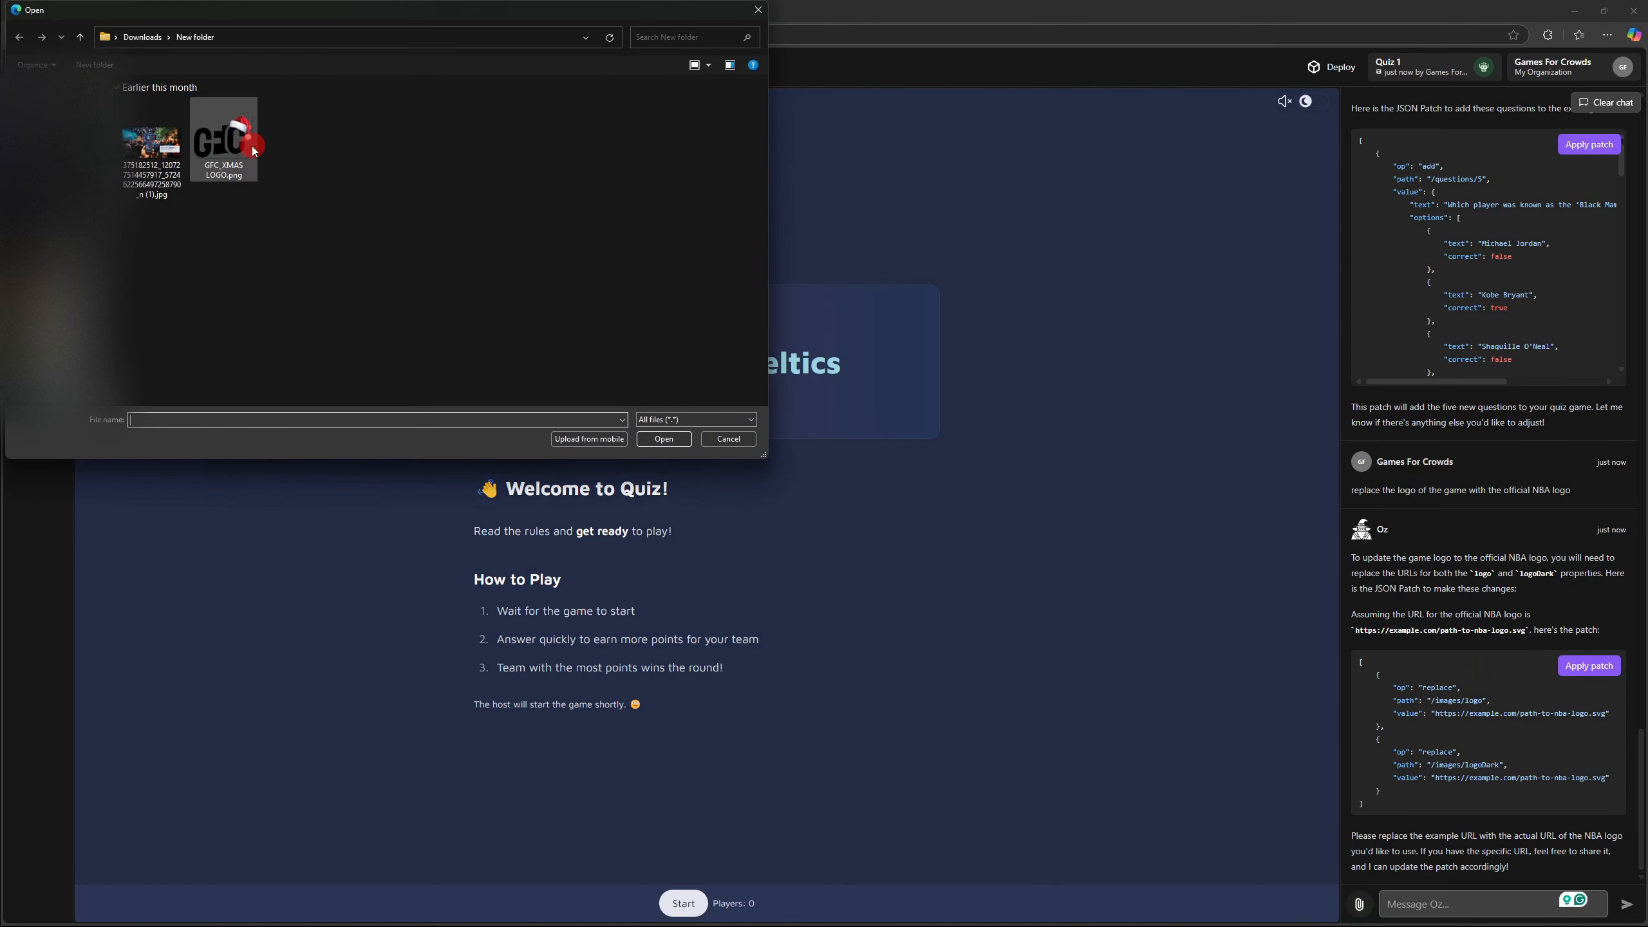
left_click(224, 146)
left_click(667, 439)
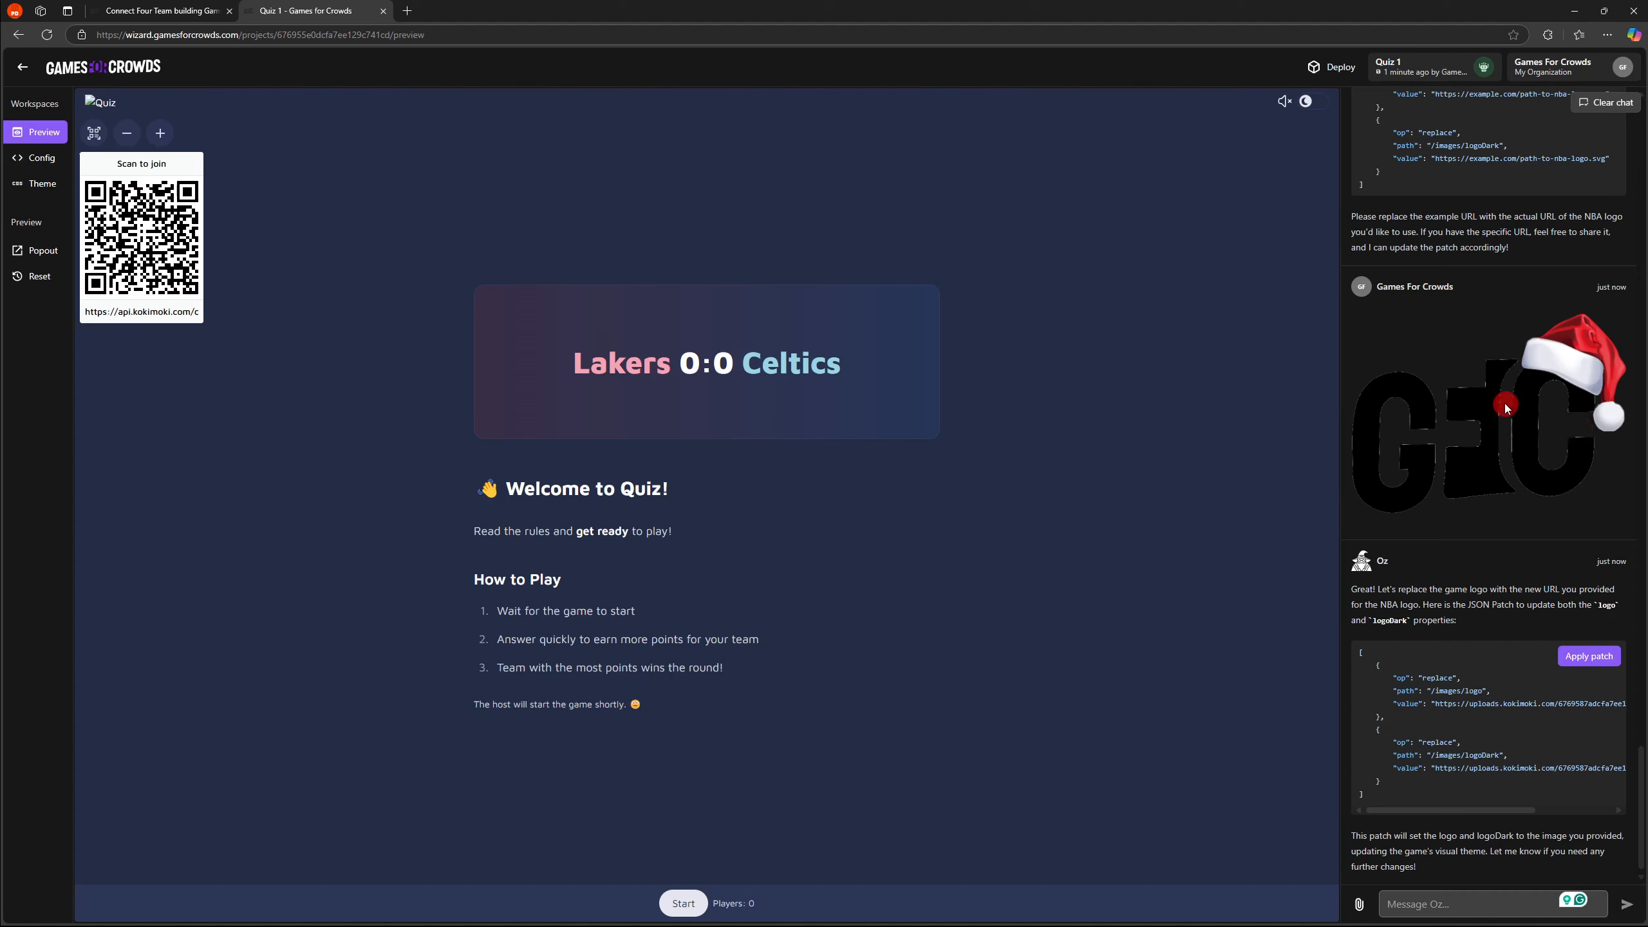
- Review Oz's reply to the uploaded image and apply its patch that replaces the light and dark logos
scroll(1446, 480, "up", 4)
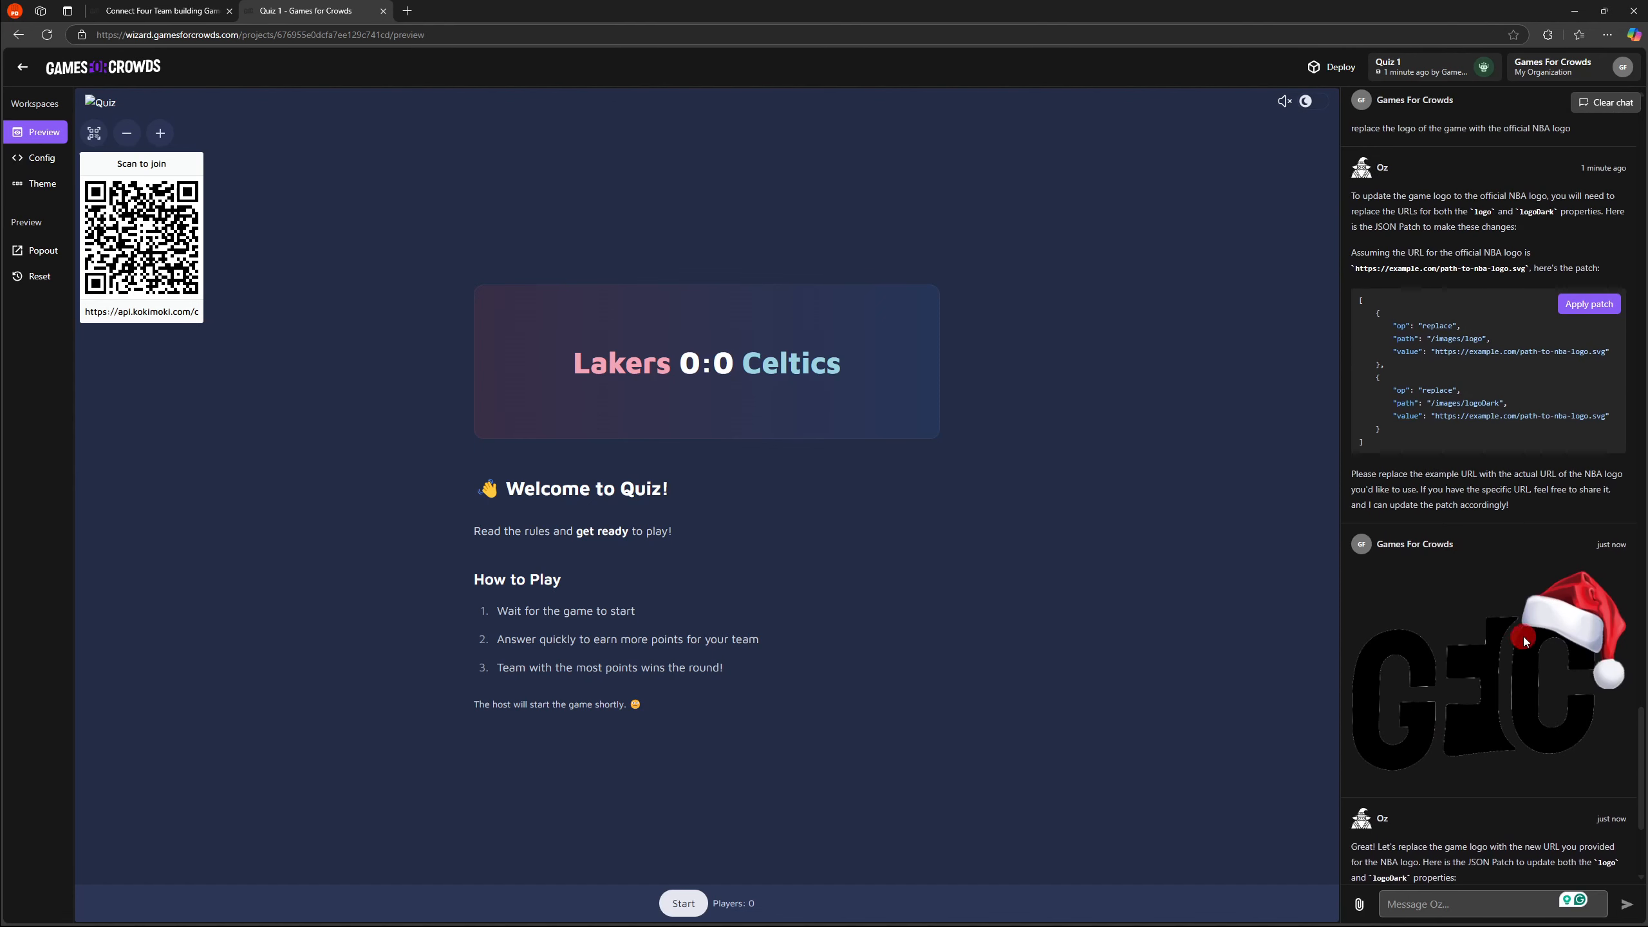
scroll(1550, 596, "down", 3)
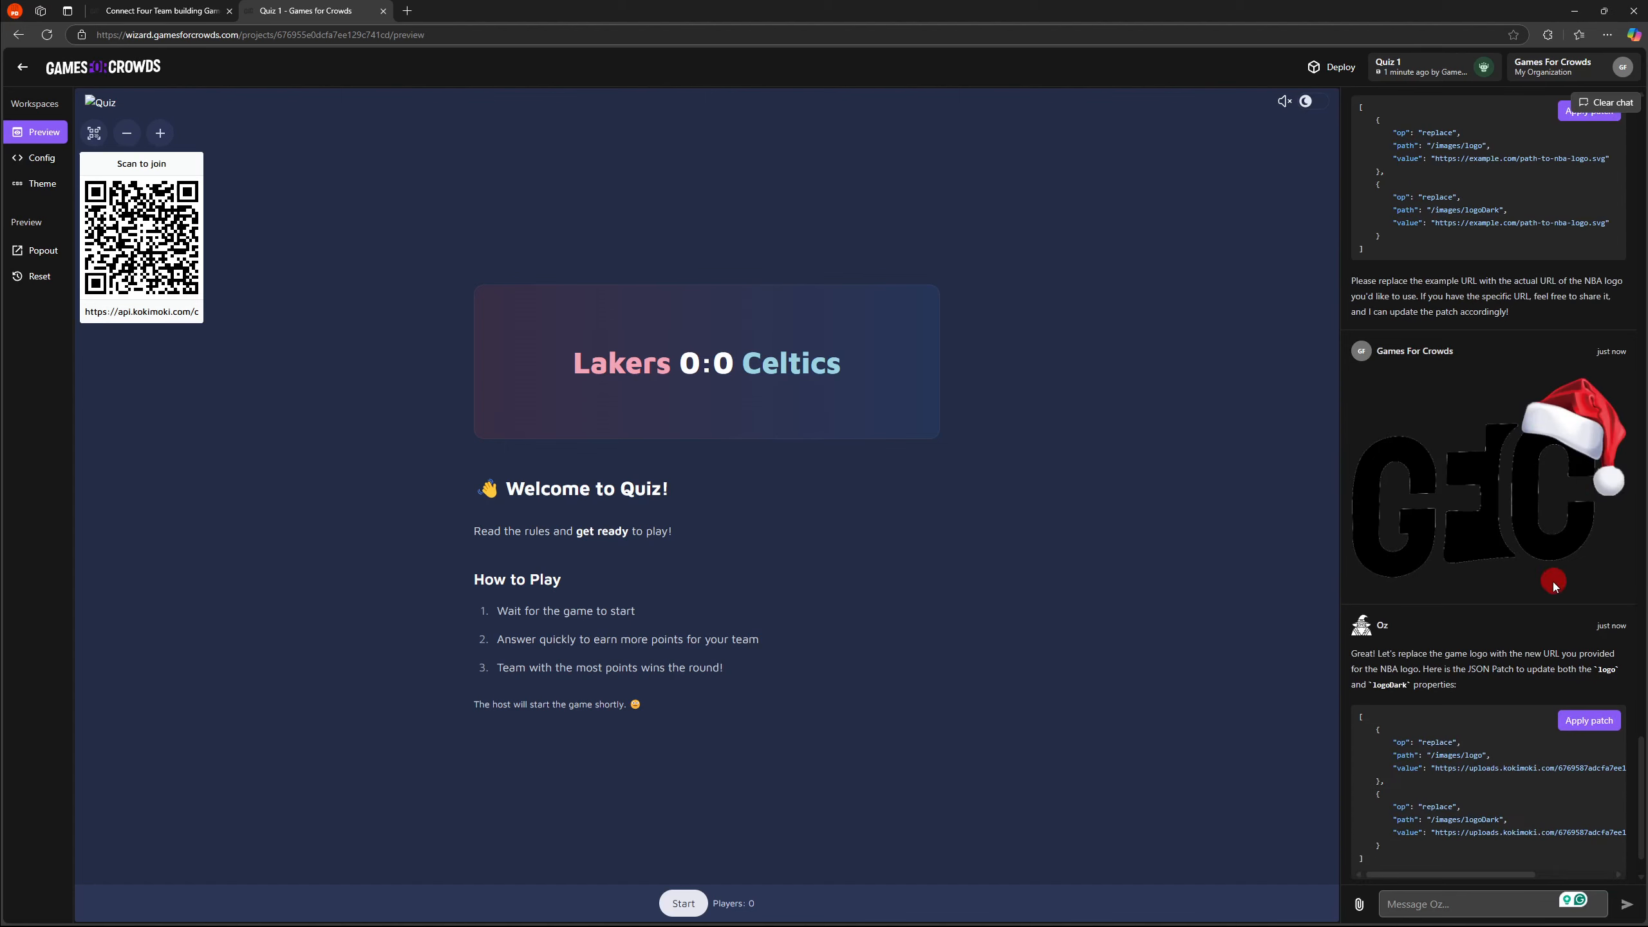
scroll(1499, 653, "down", 1)
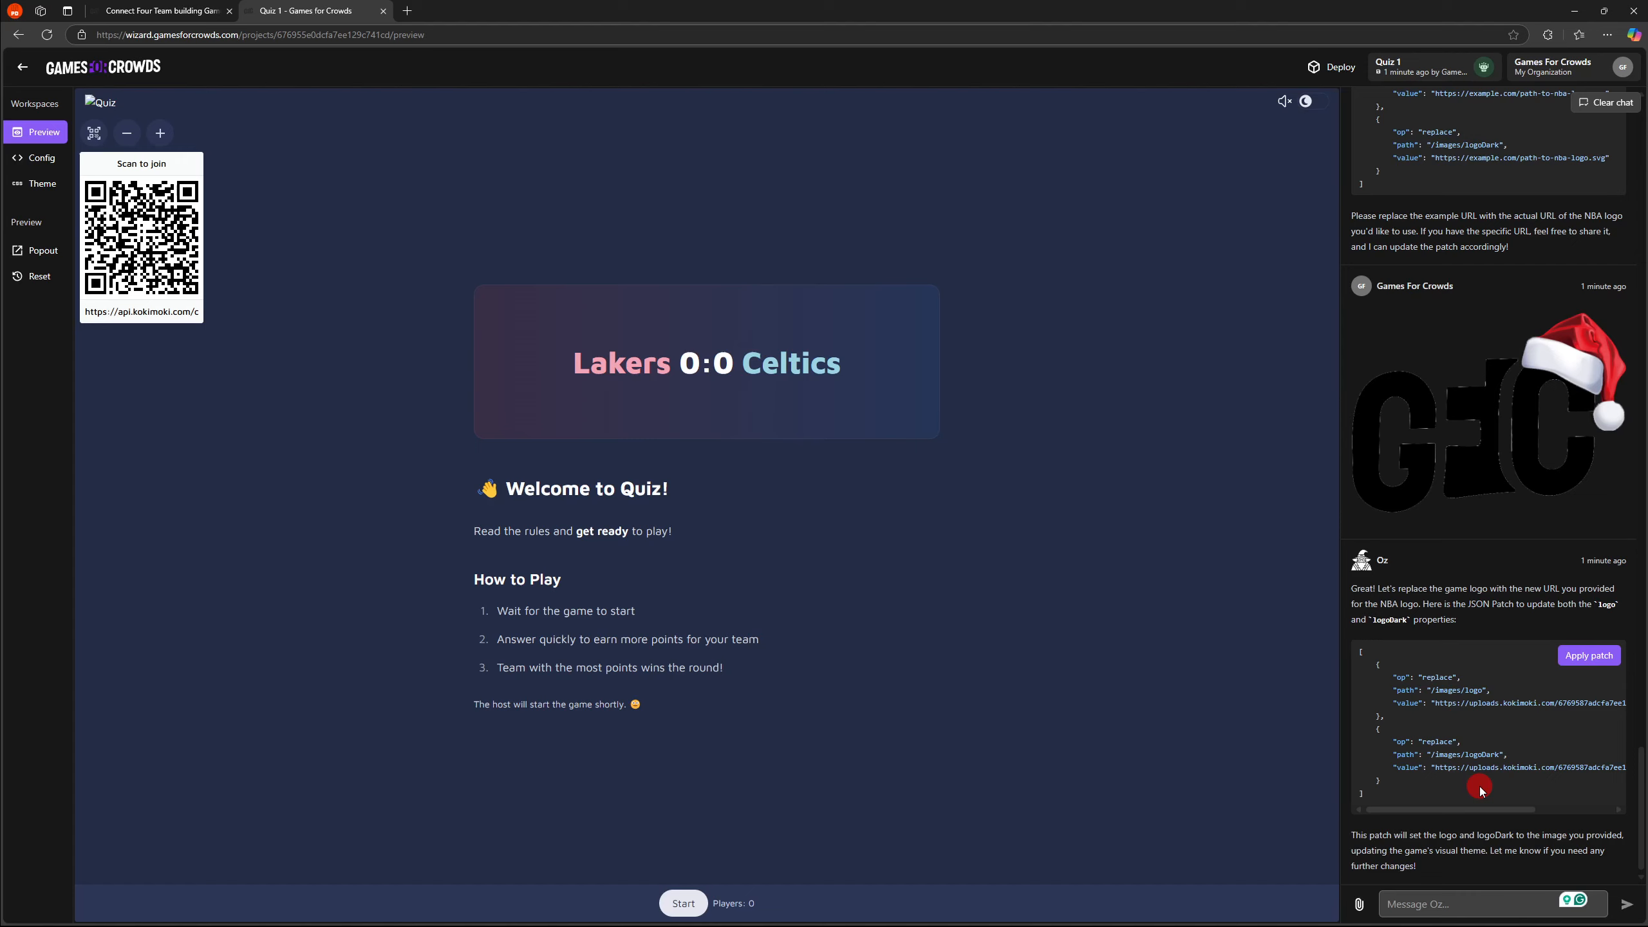
left_click(1583, 656)
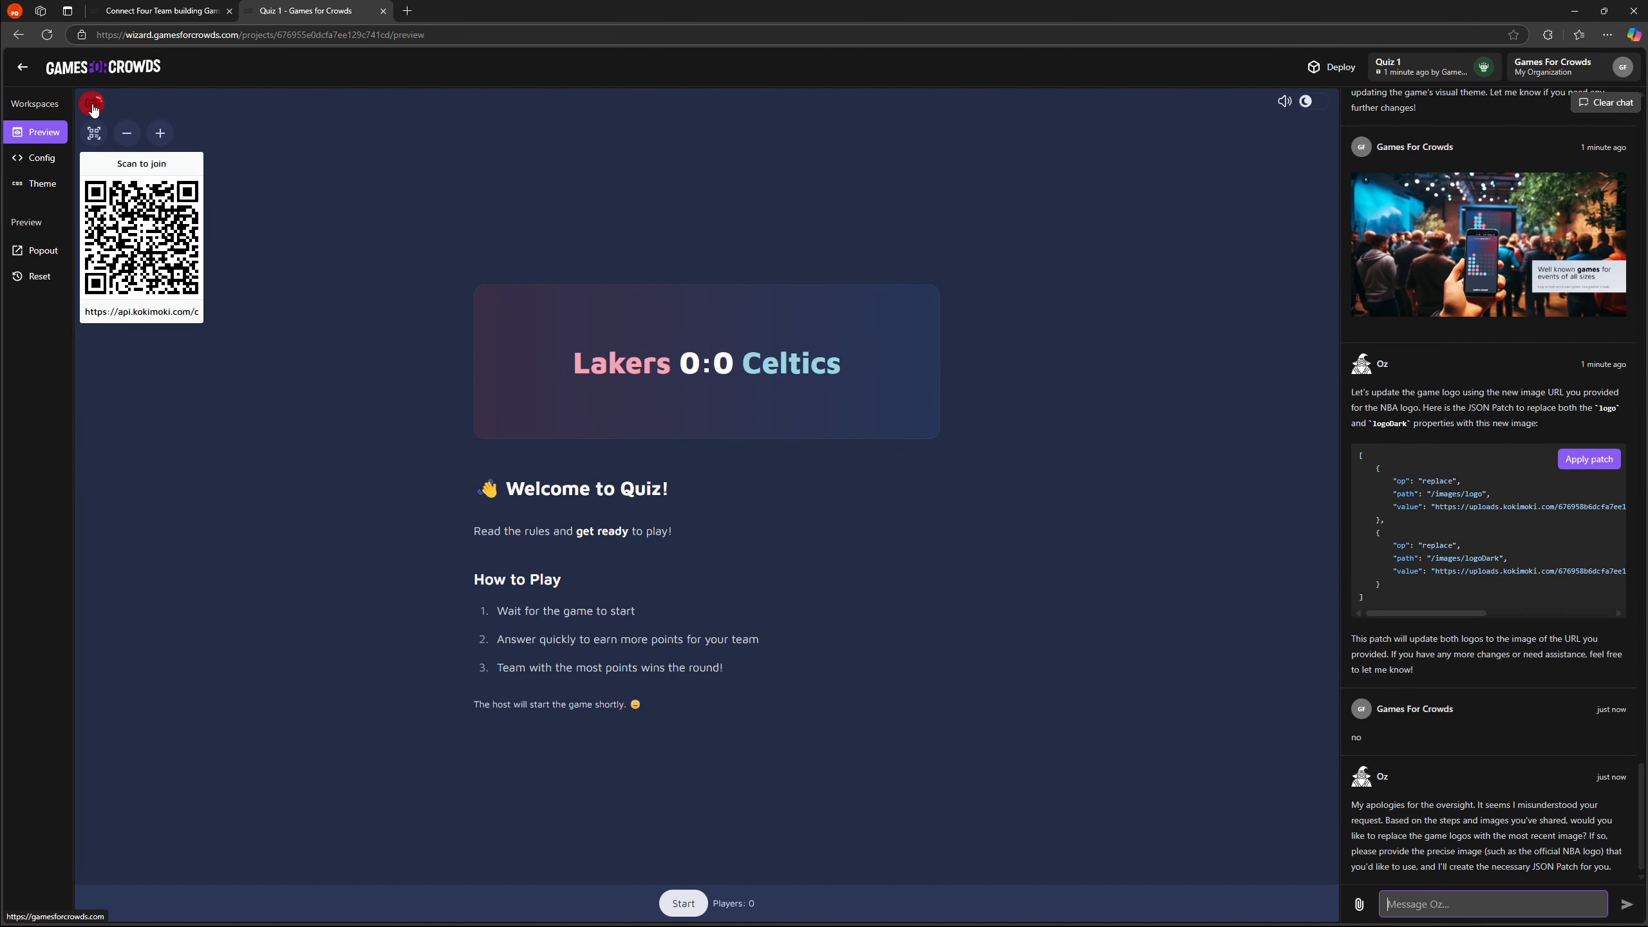
- Open the game's theme code and examine the color settings, custom classes and logo height rule
left_click(46, 188)
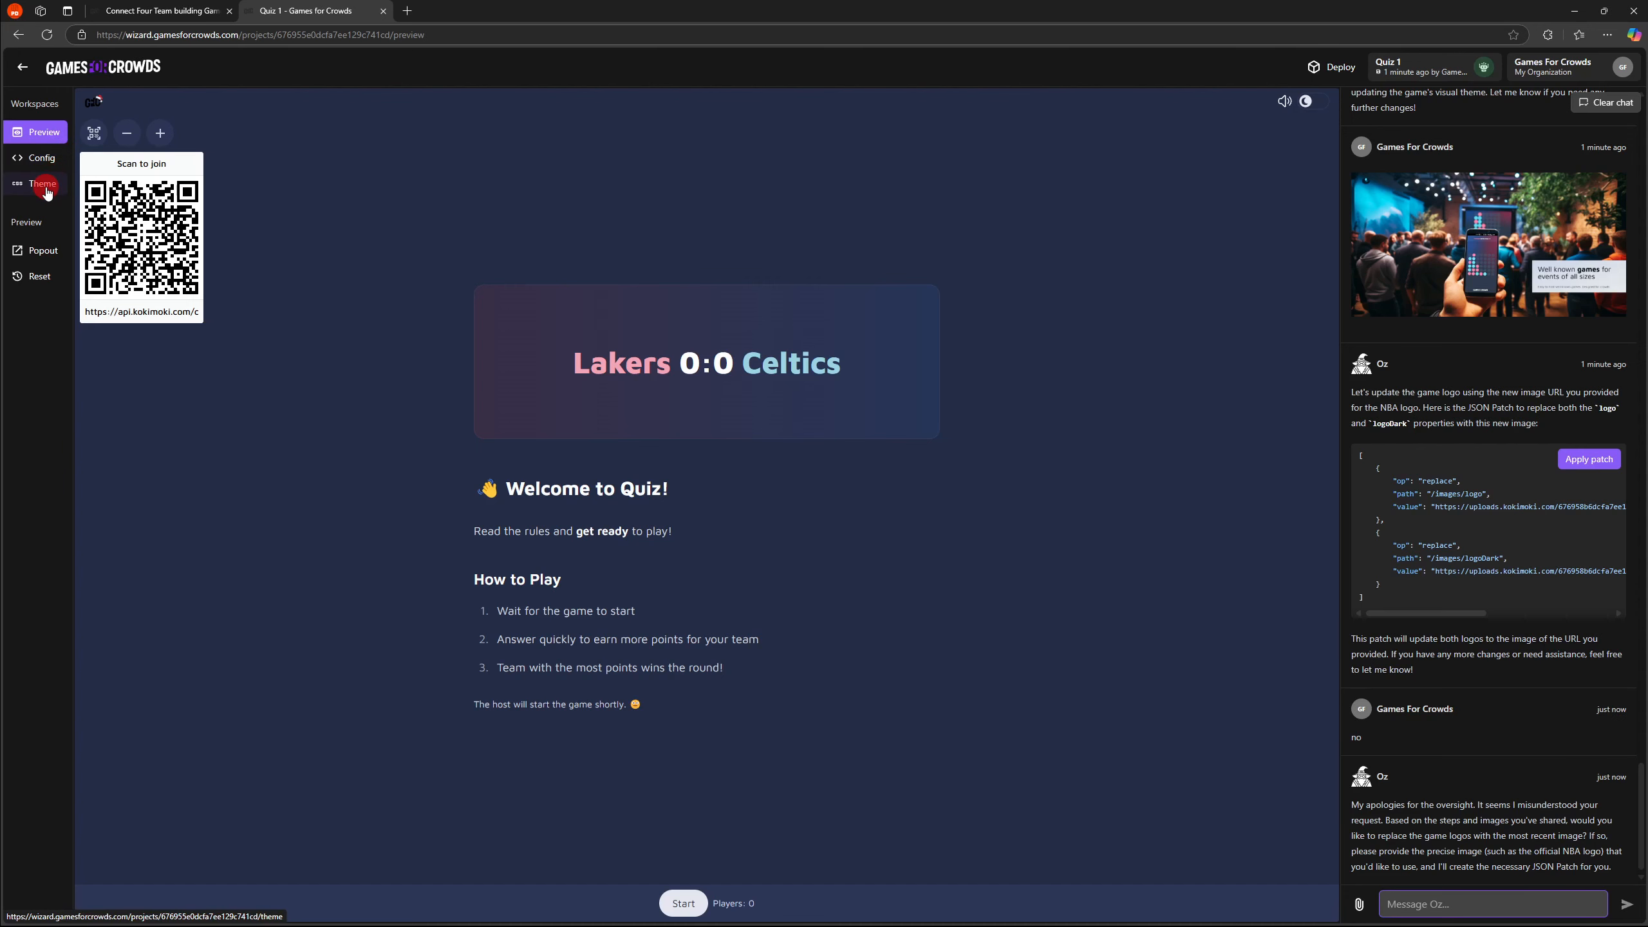
left_click(46, 186)
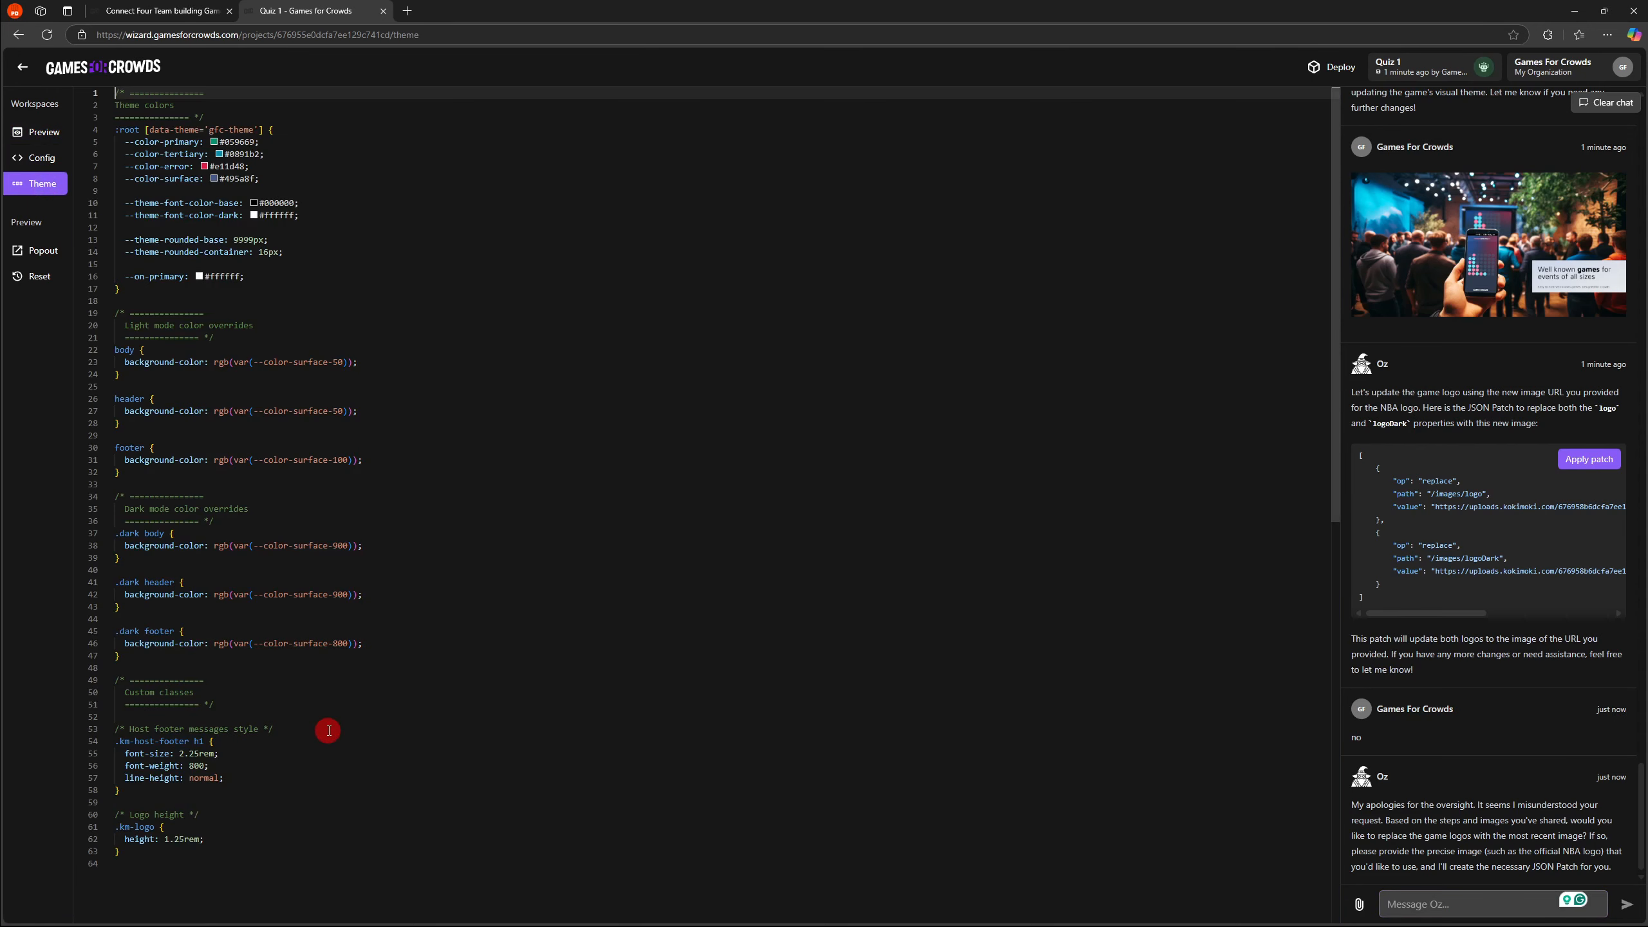
scroll(316, 727, "down", 4)
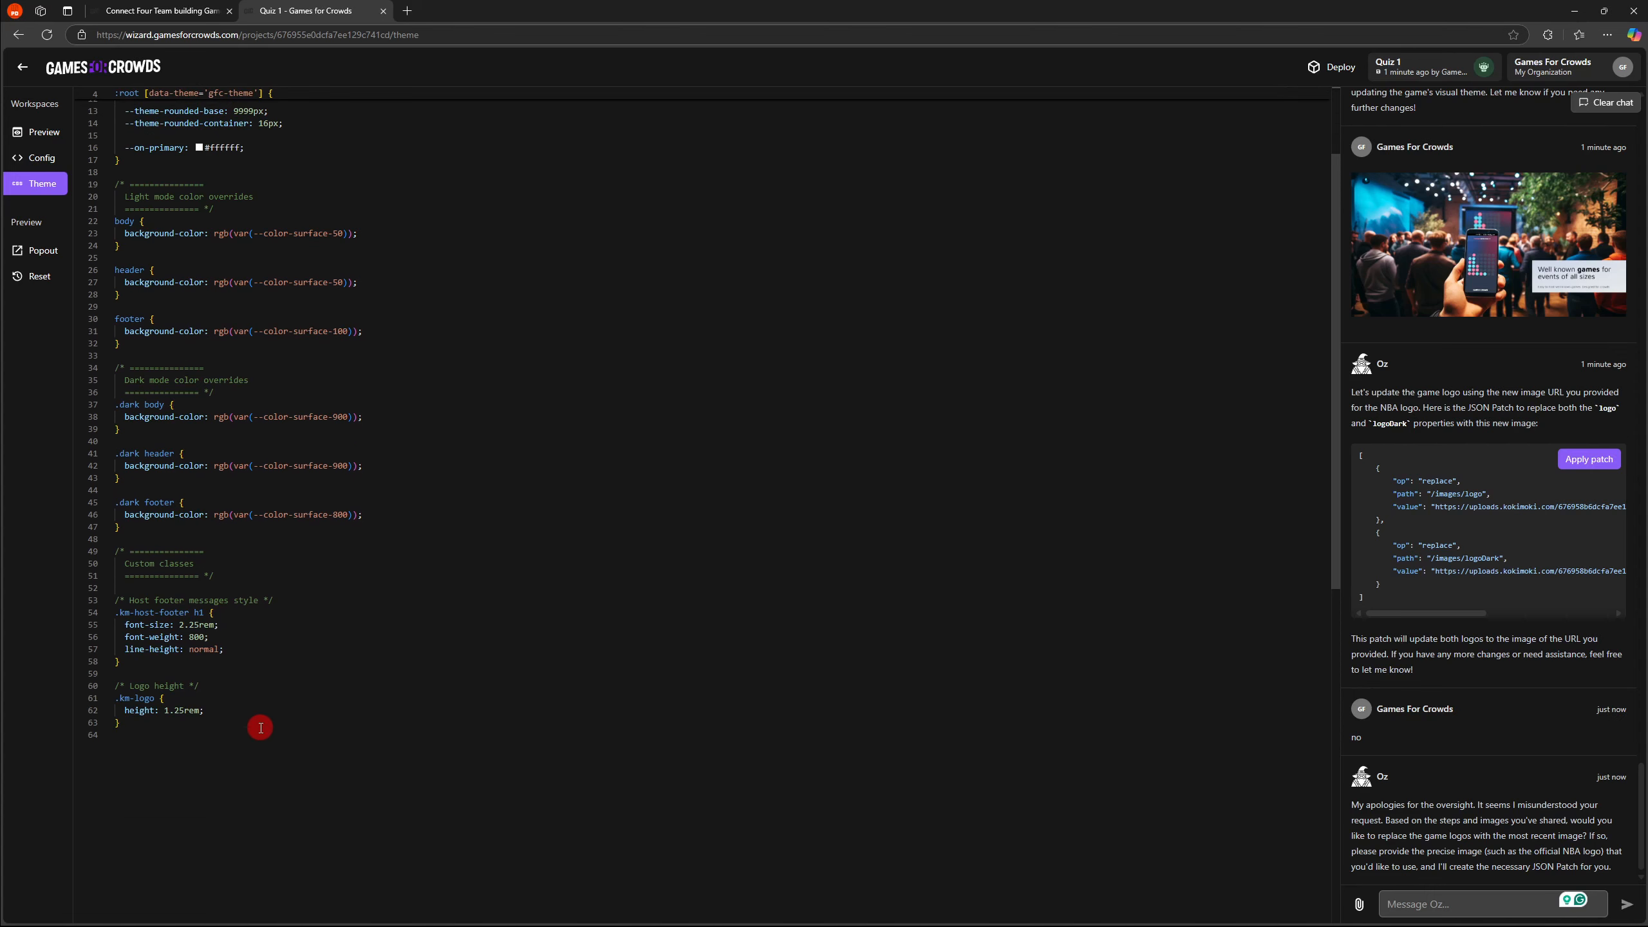
double_click(169, 710)
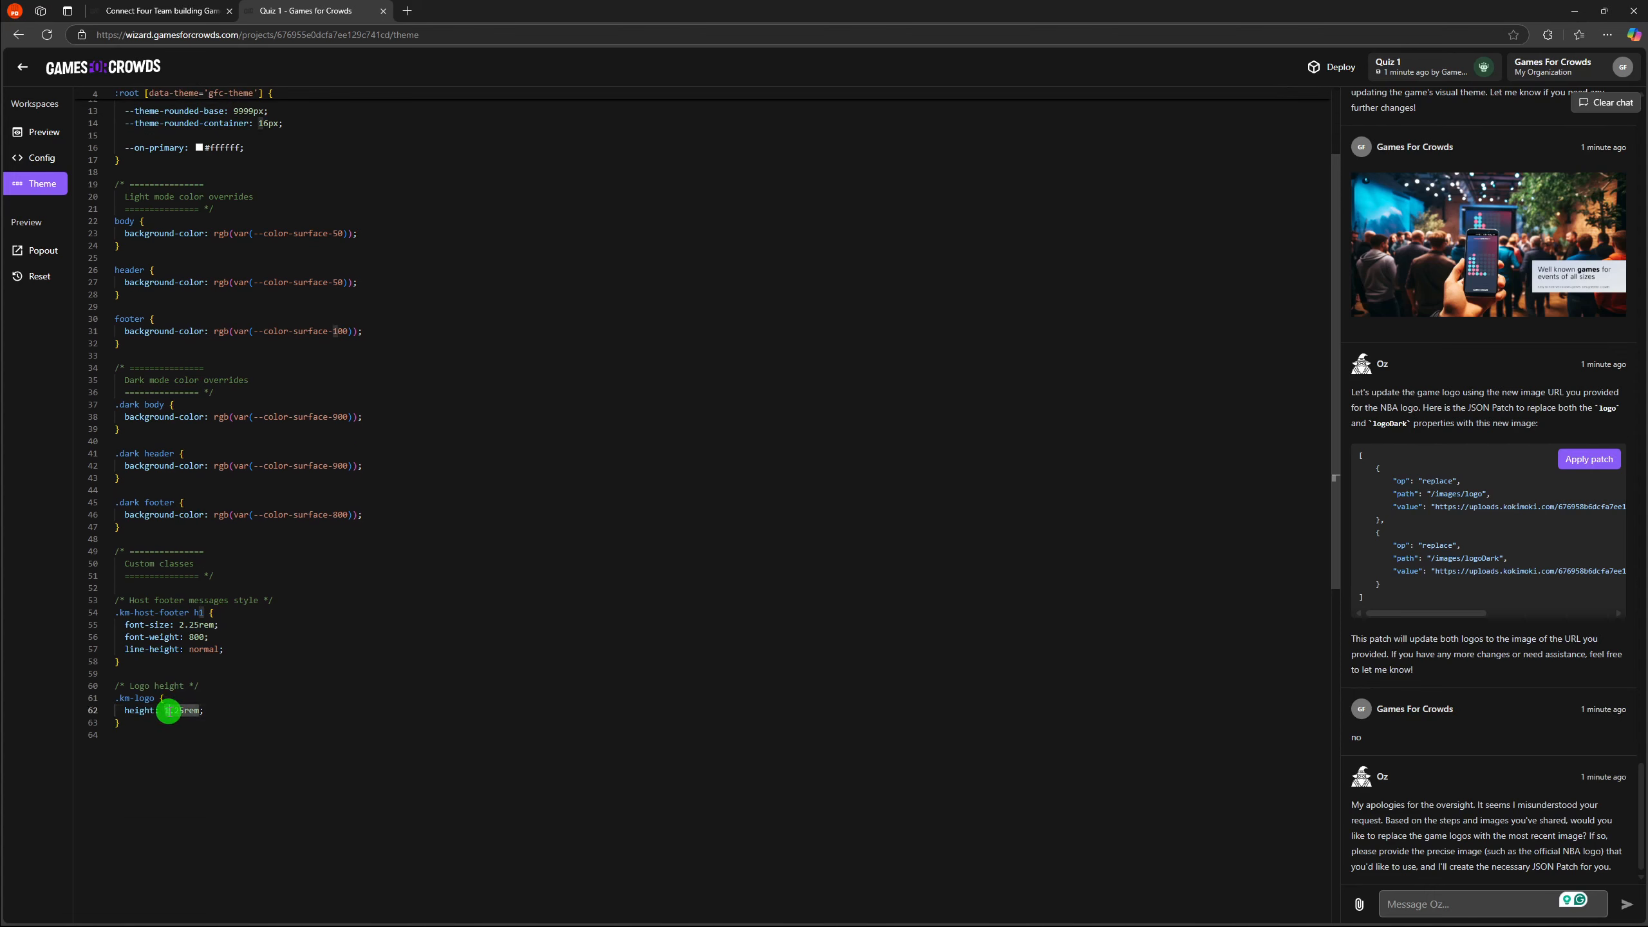
left_click(202, 688)
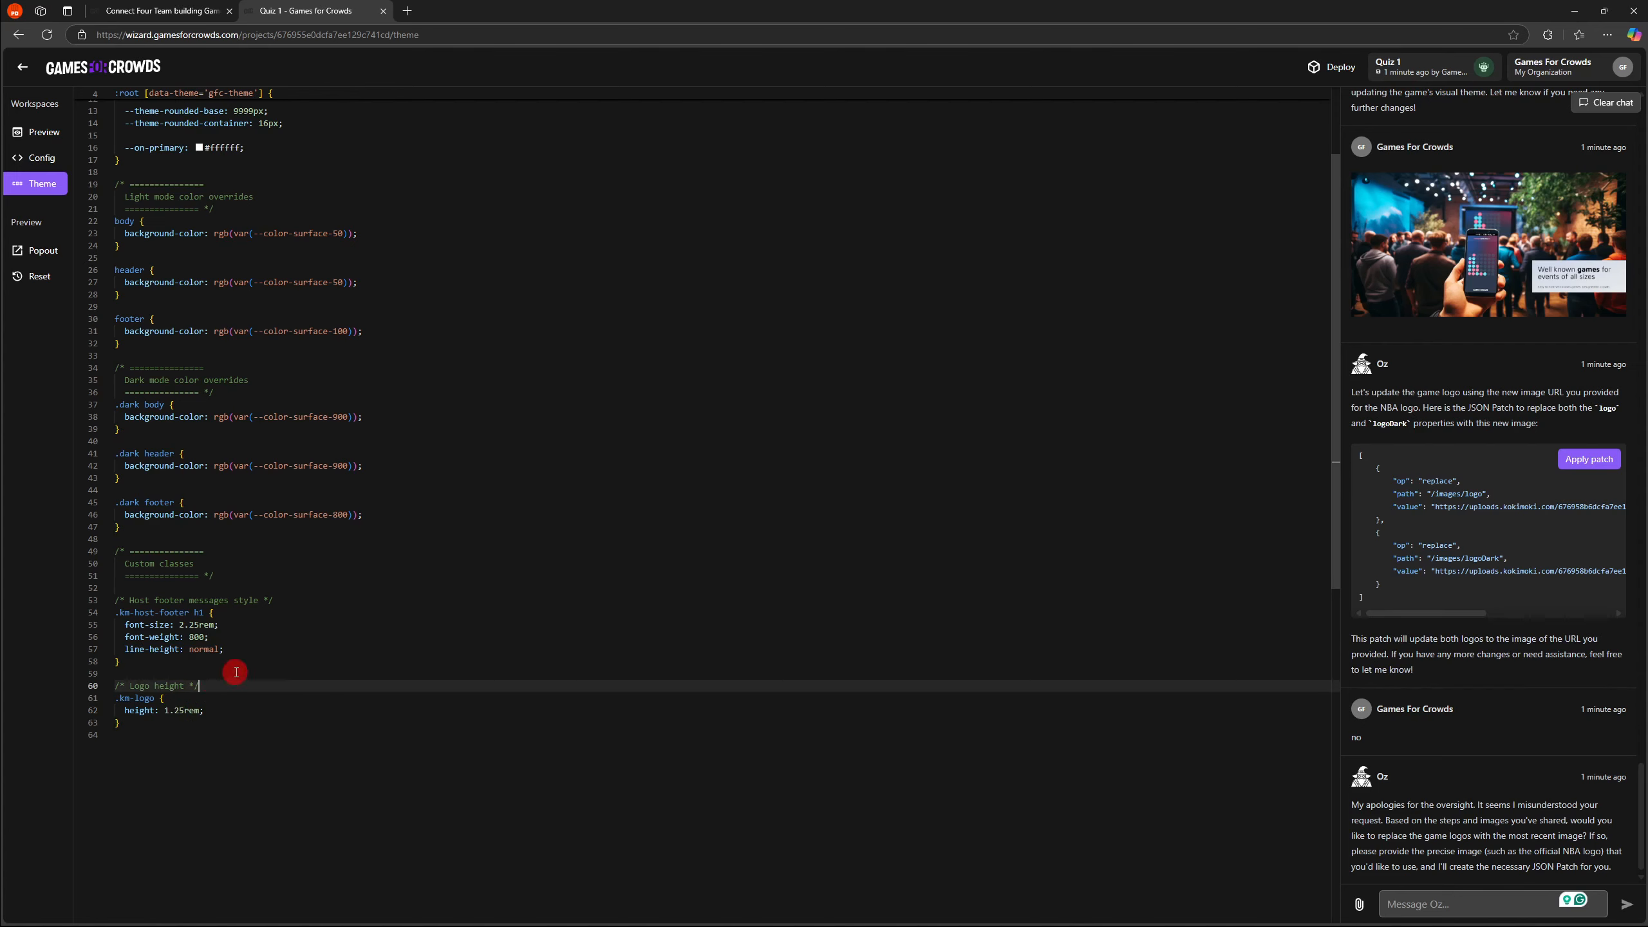
scroll(384, 577, "up", 1)
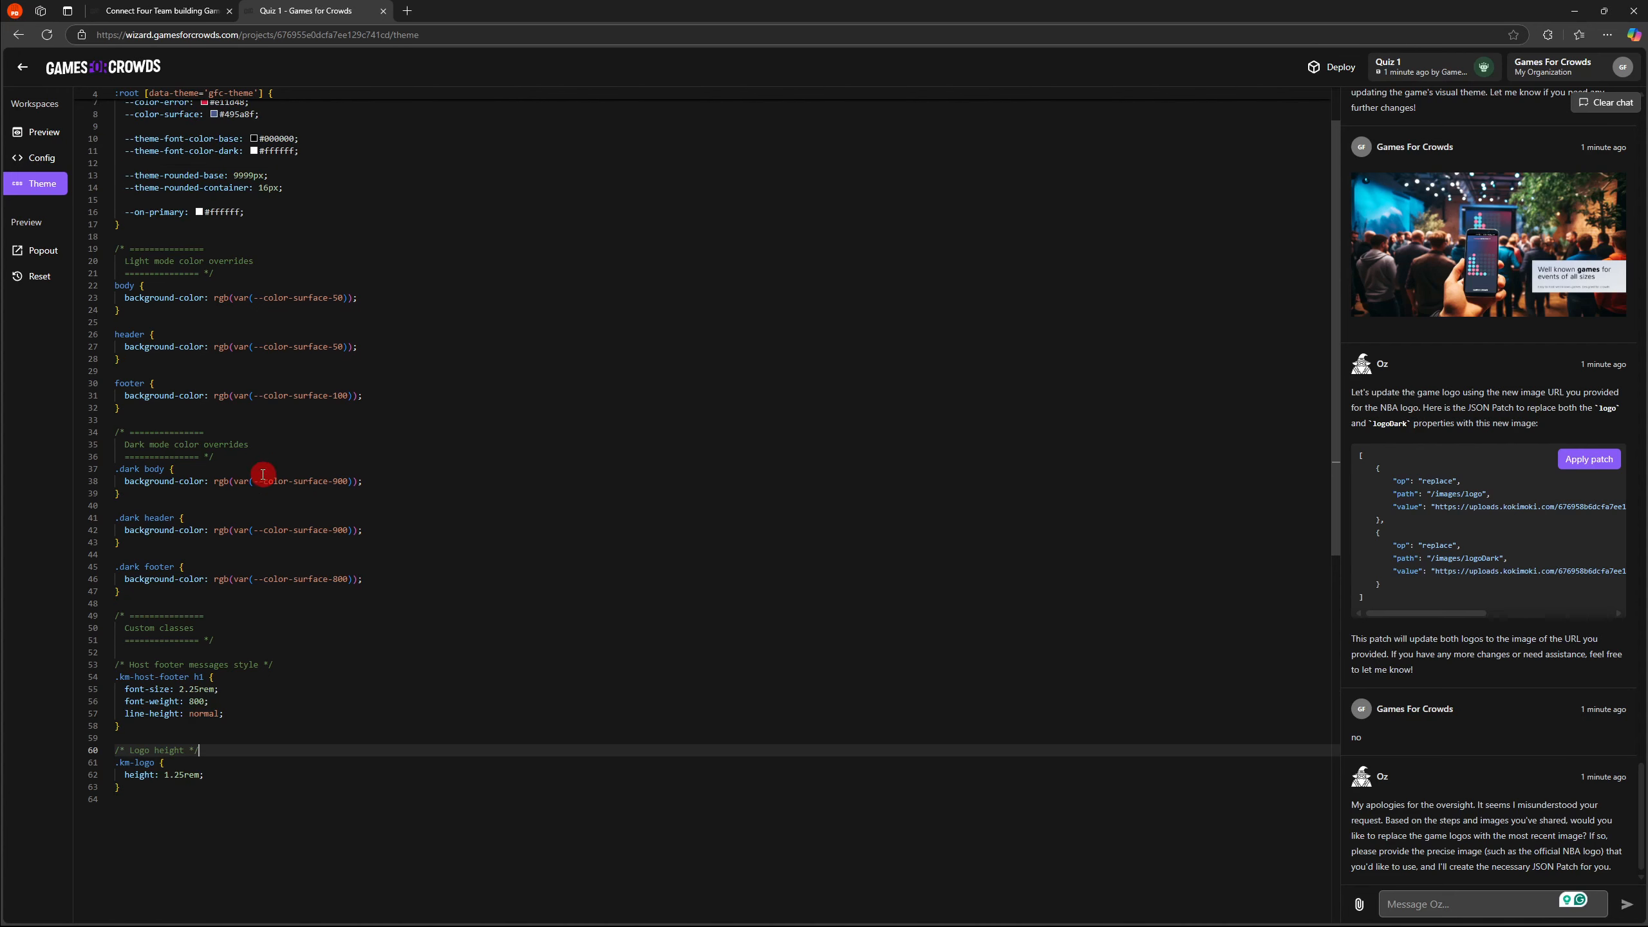
scroll(363, 402, "up", 1)
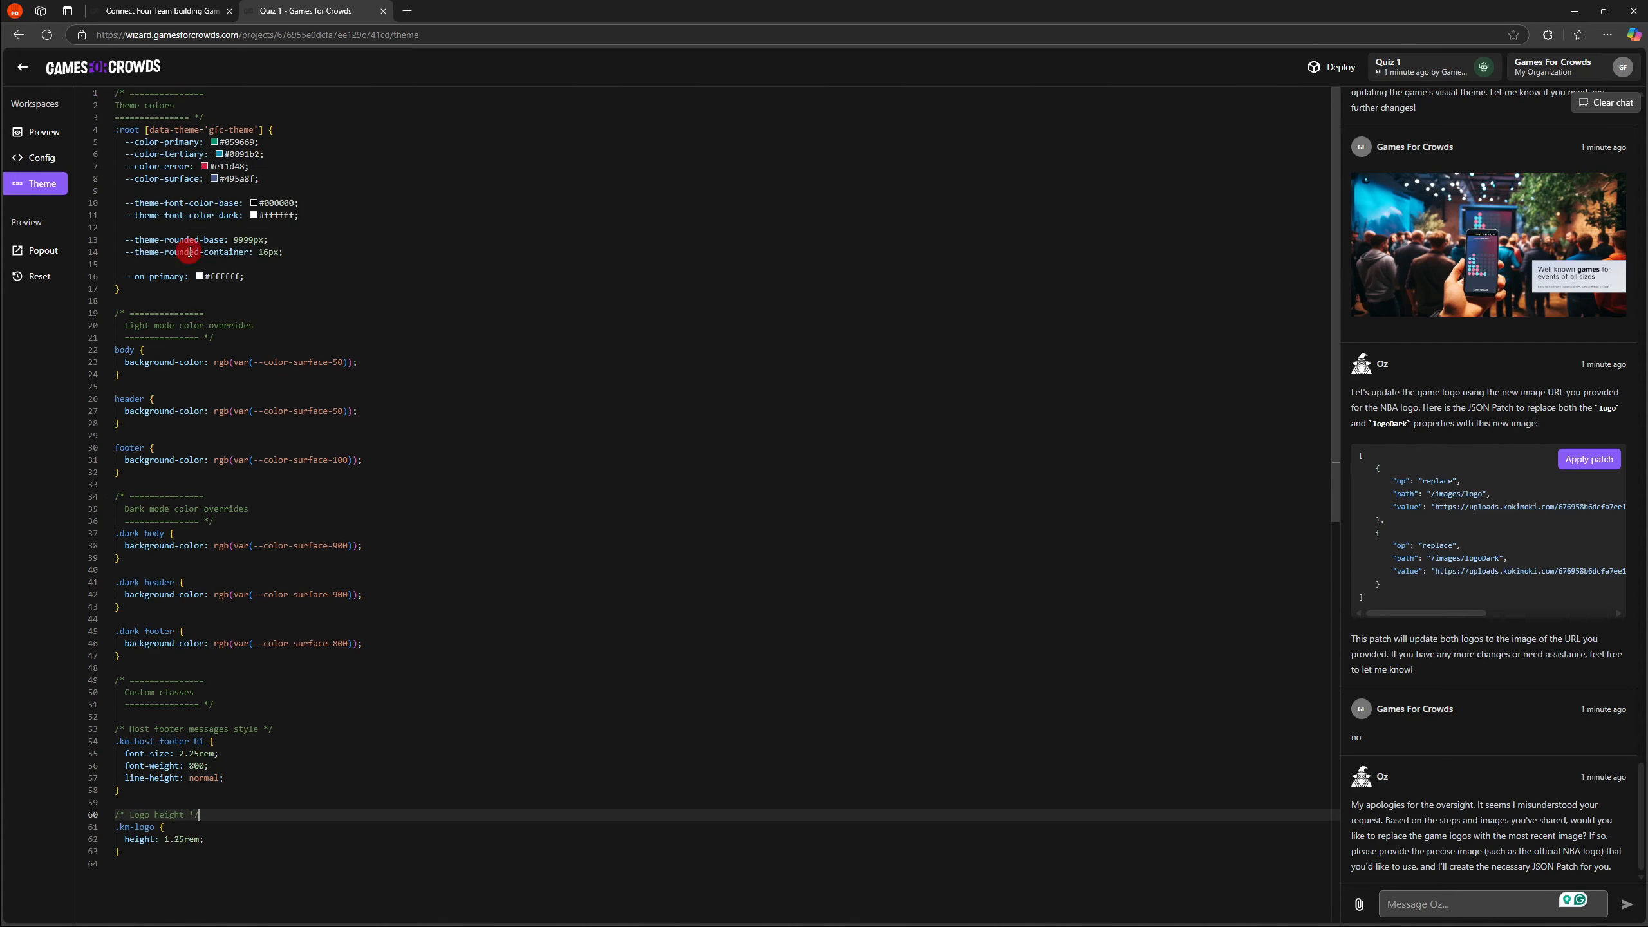
scroll(186, 740, "down", 2)
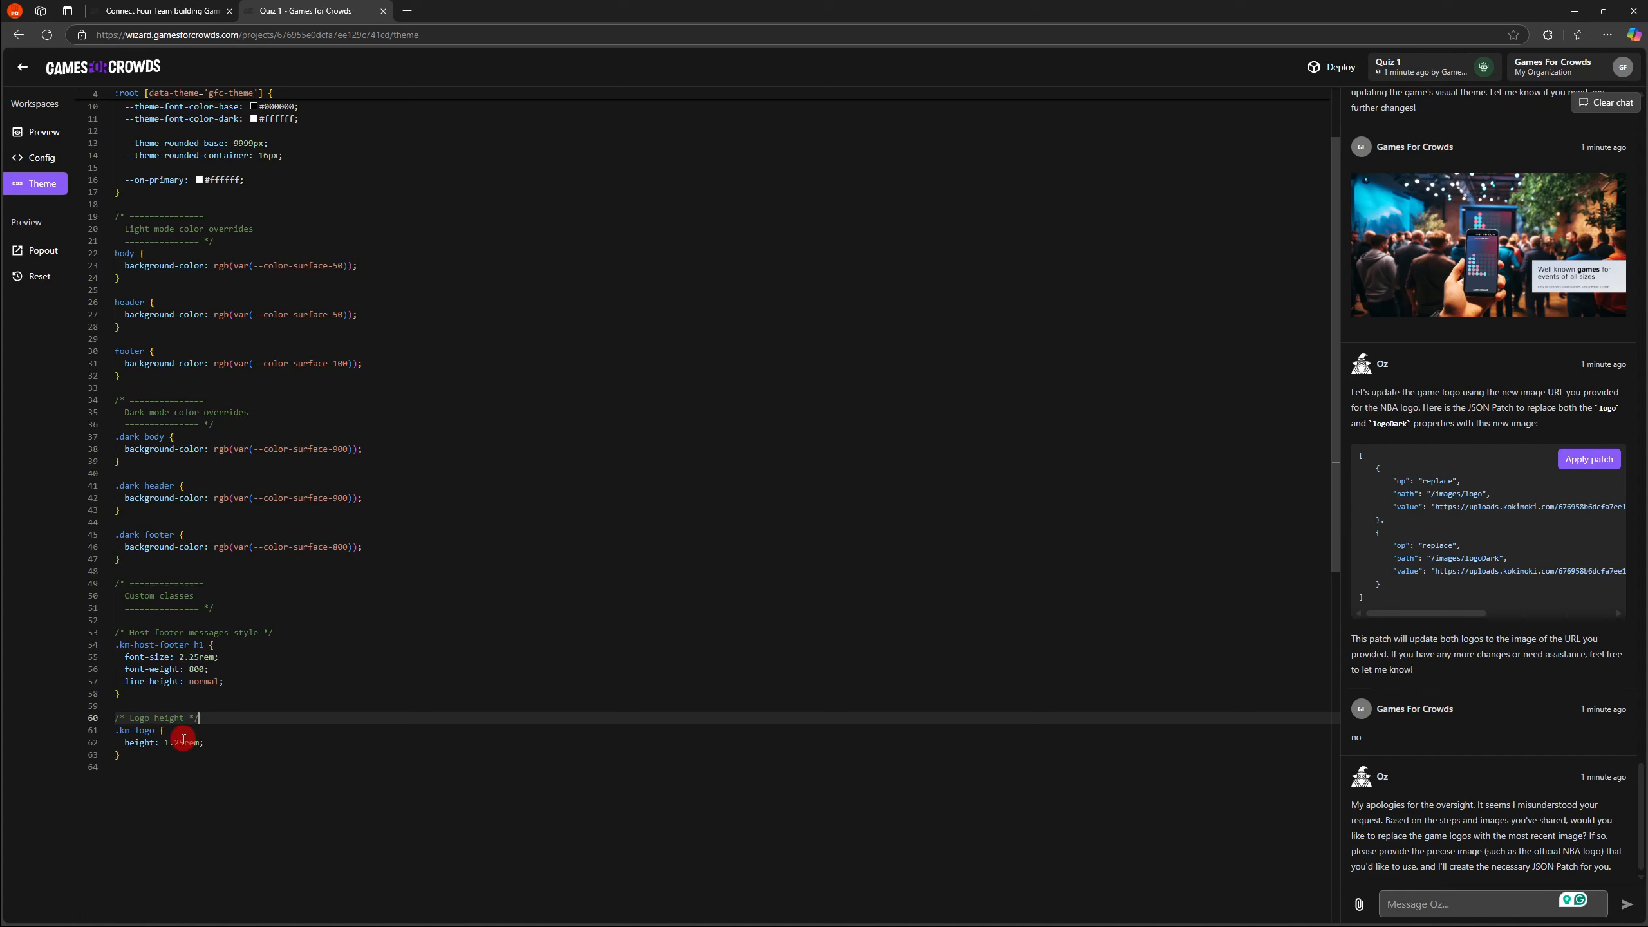
- Set the .km-logo height to 2.5rem in the theme code and check the logo in the preview
double_click(179, 742)
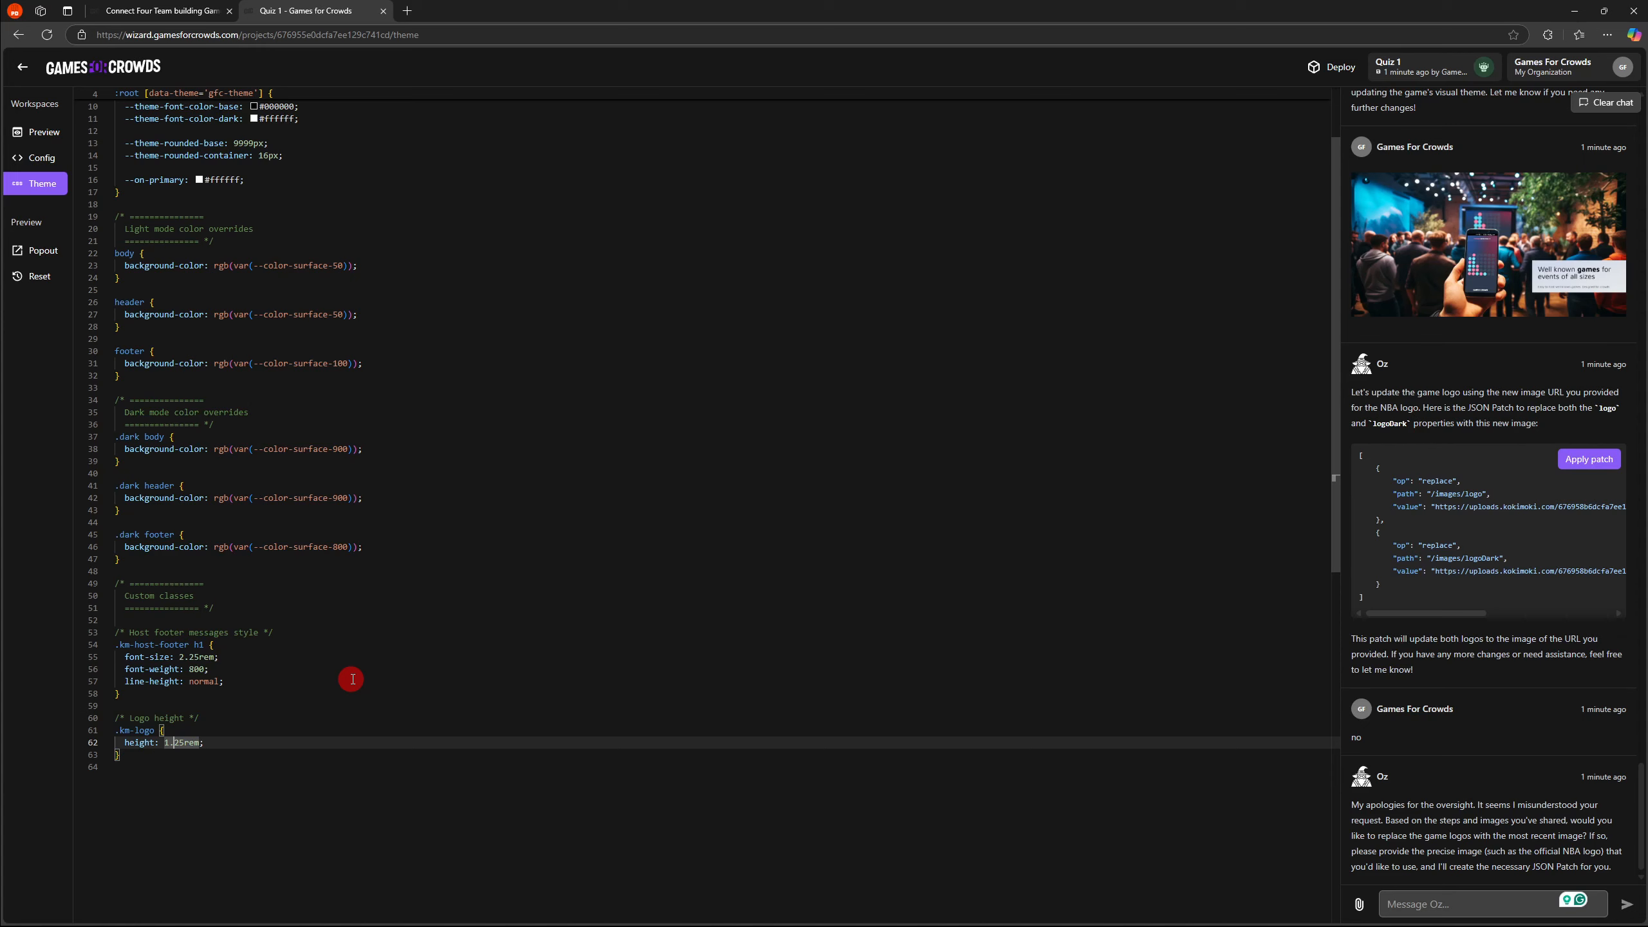
key("BackSpace")
key("BackSpace")
type(".")
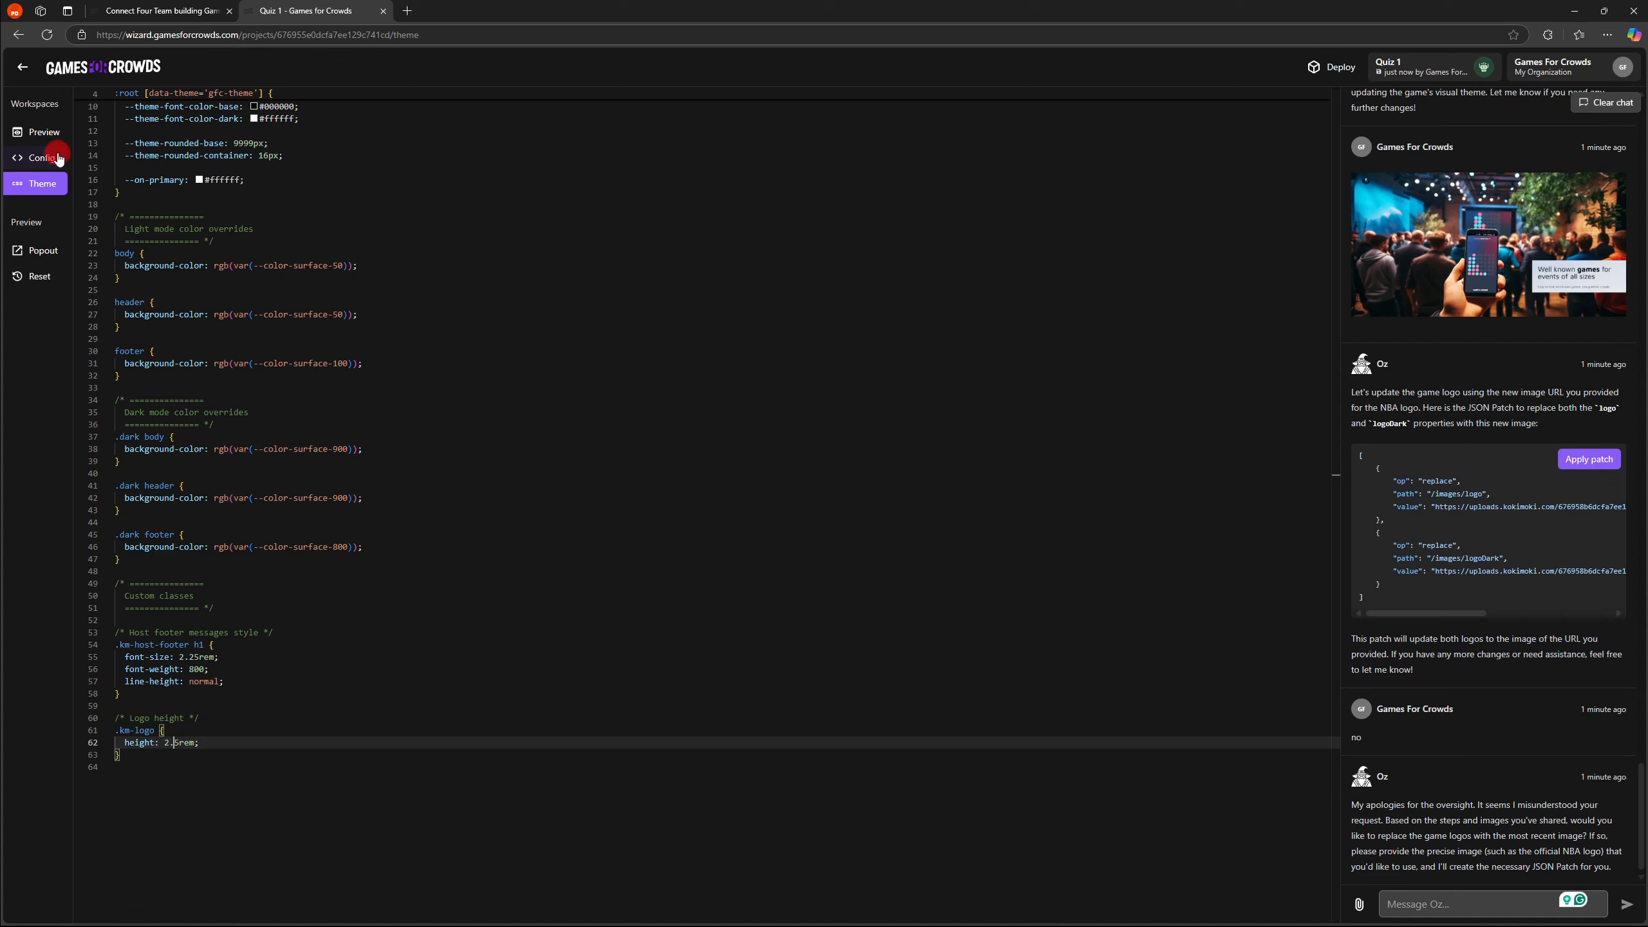
left_click(44, 132)
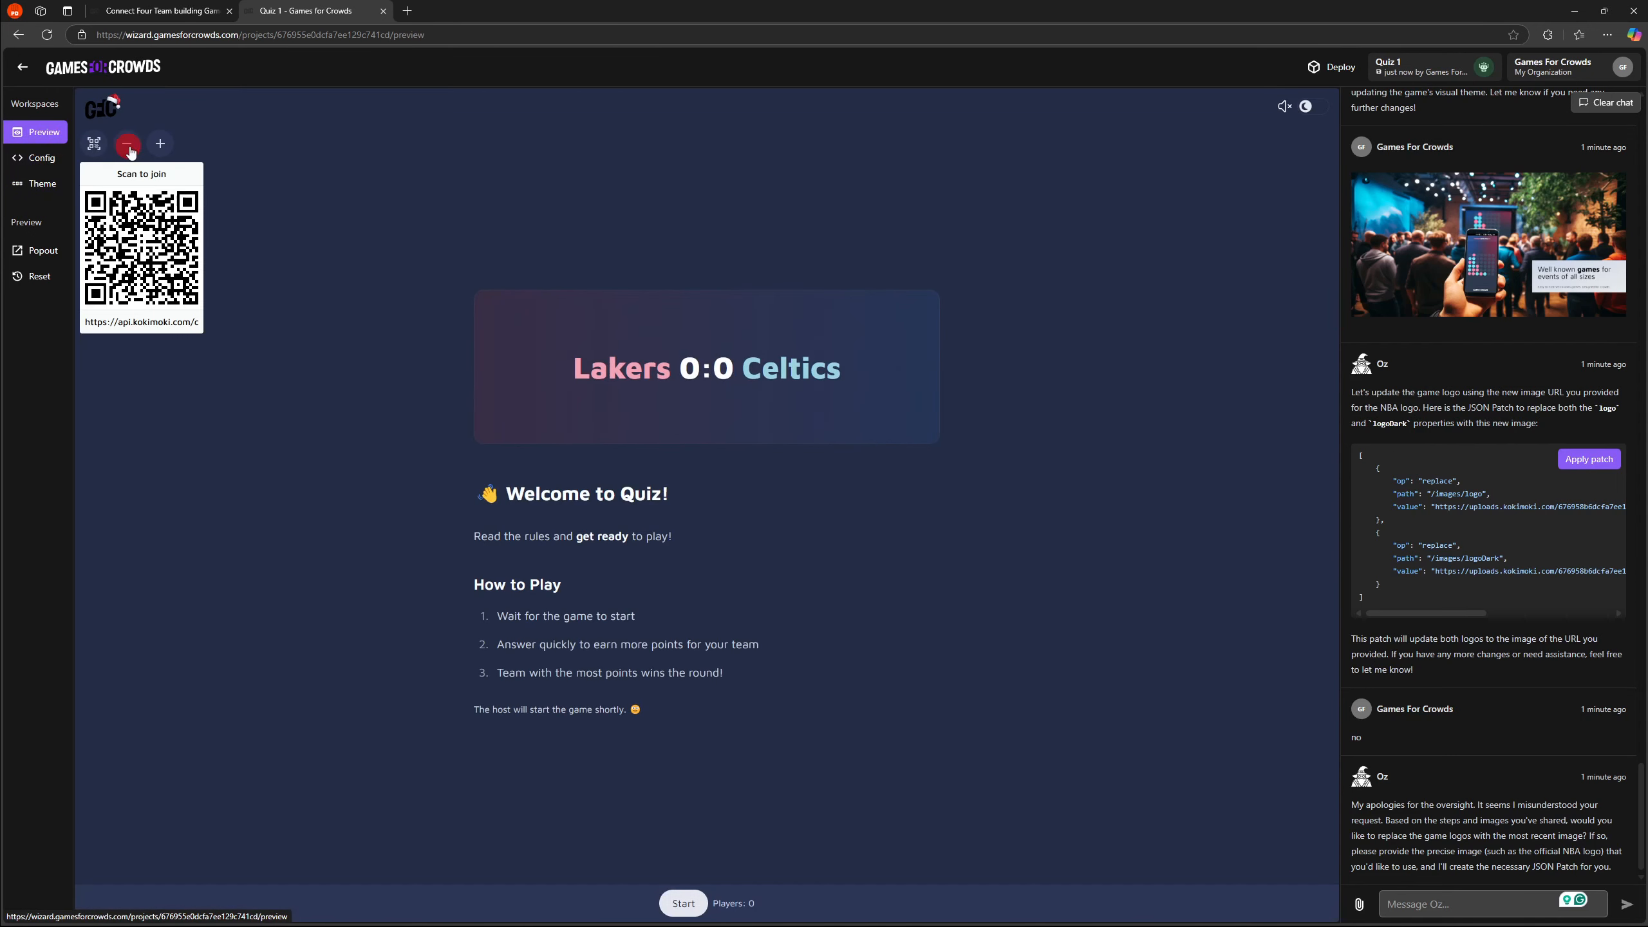
- Set the .km-logo height to 4rem in the theme code and check the logo in the preview
left_click(44, 183)
left_click(176, 510)
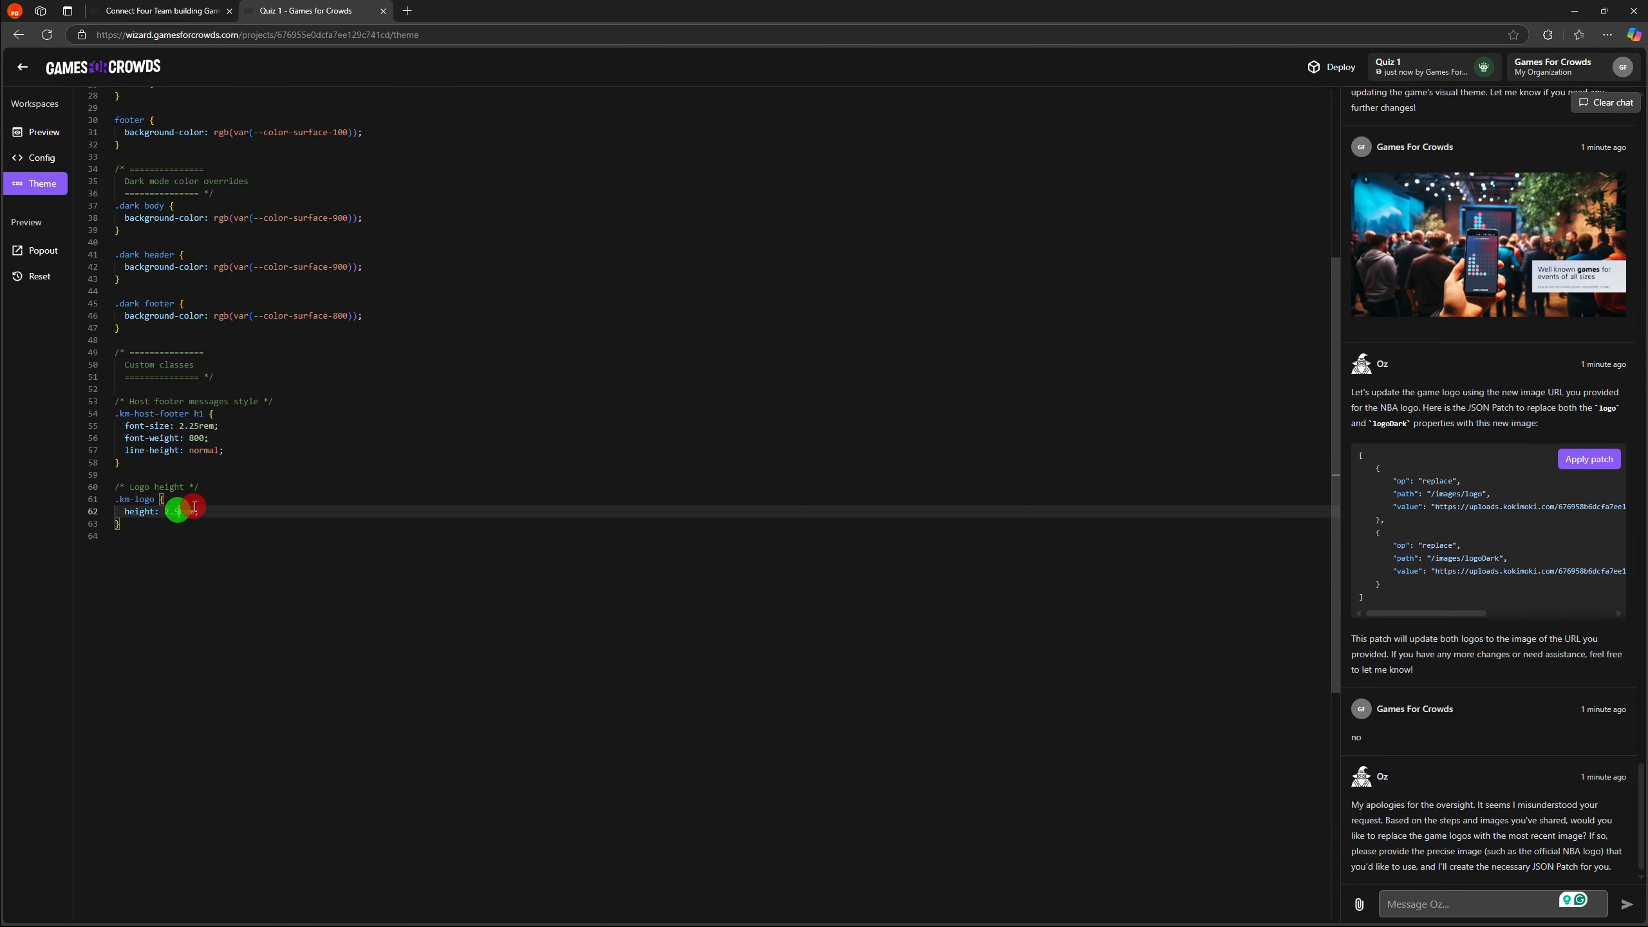
key("BackSpace")
key("BackSpace")
key("BackSpace")
type("4")
left_click(143, 596)
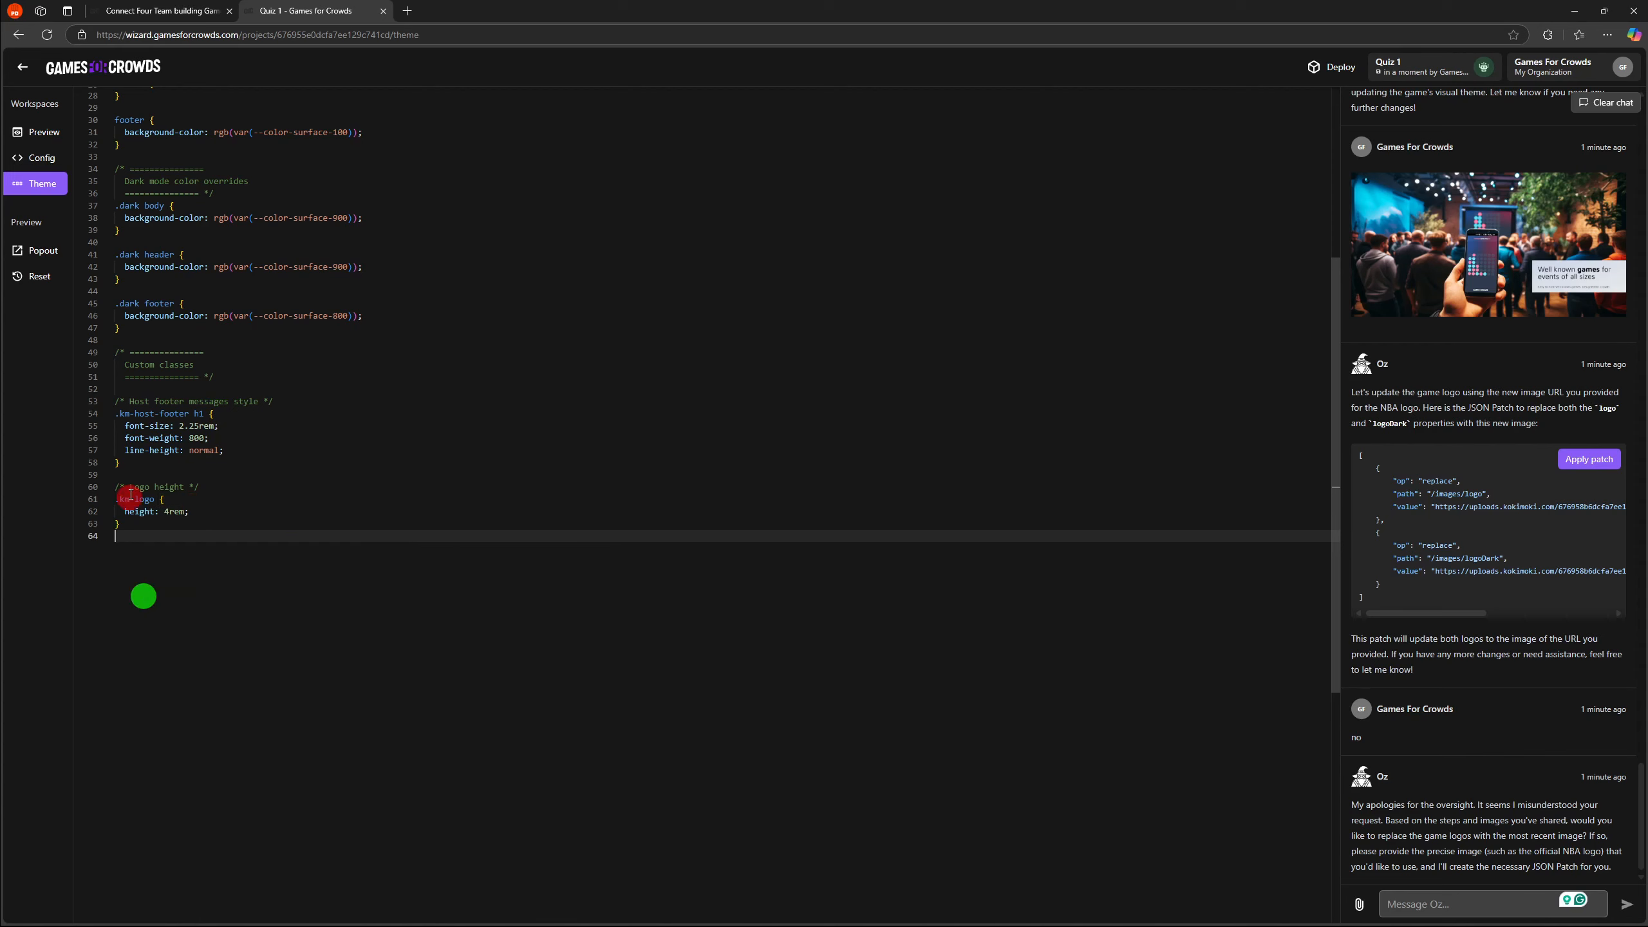
left_click(38, 132)
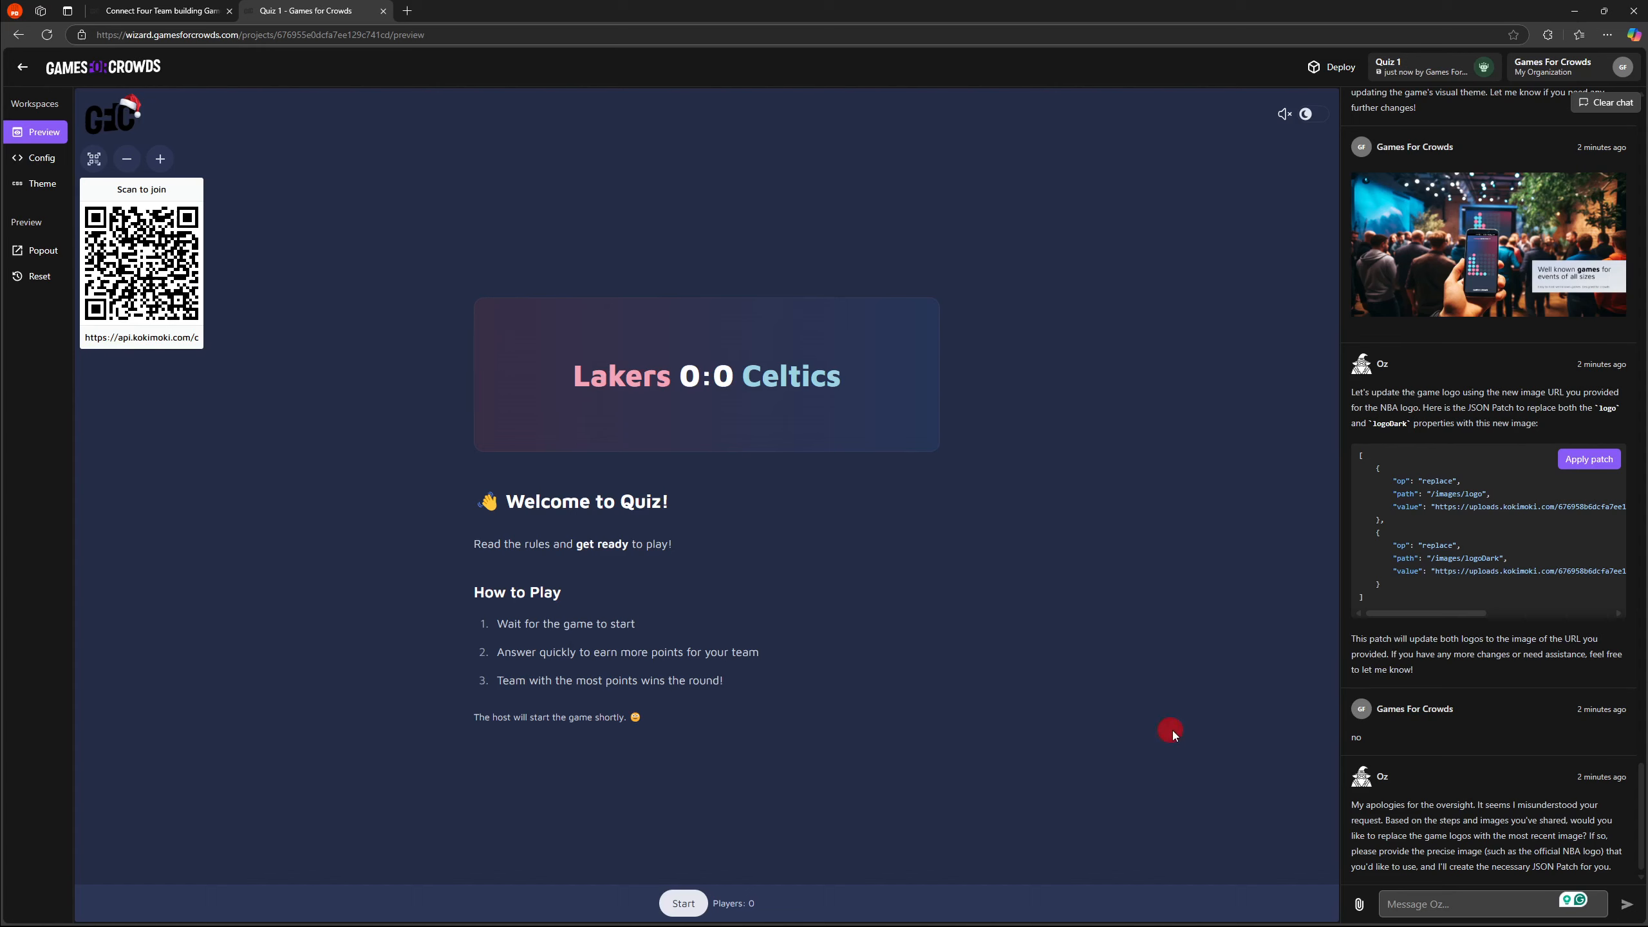
- Ask Oz to "Translate the game into Spanish" and apply the suggested patch
left_click(1439, 912)
left_click(1439, 915)
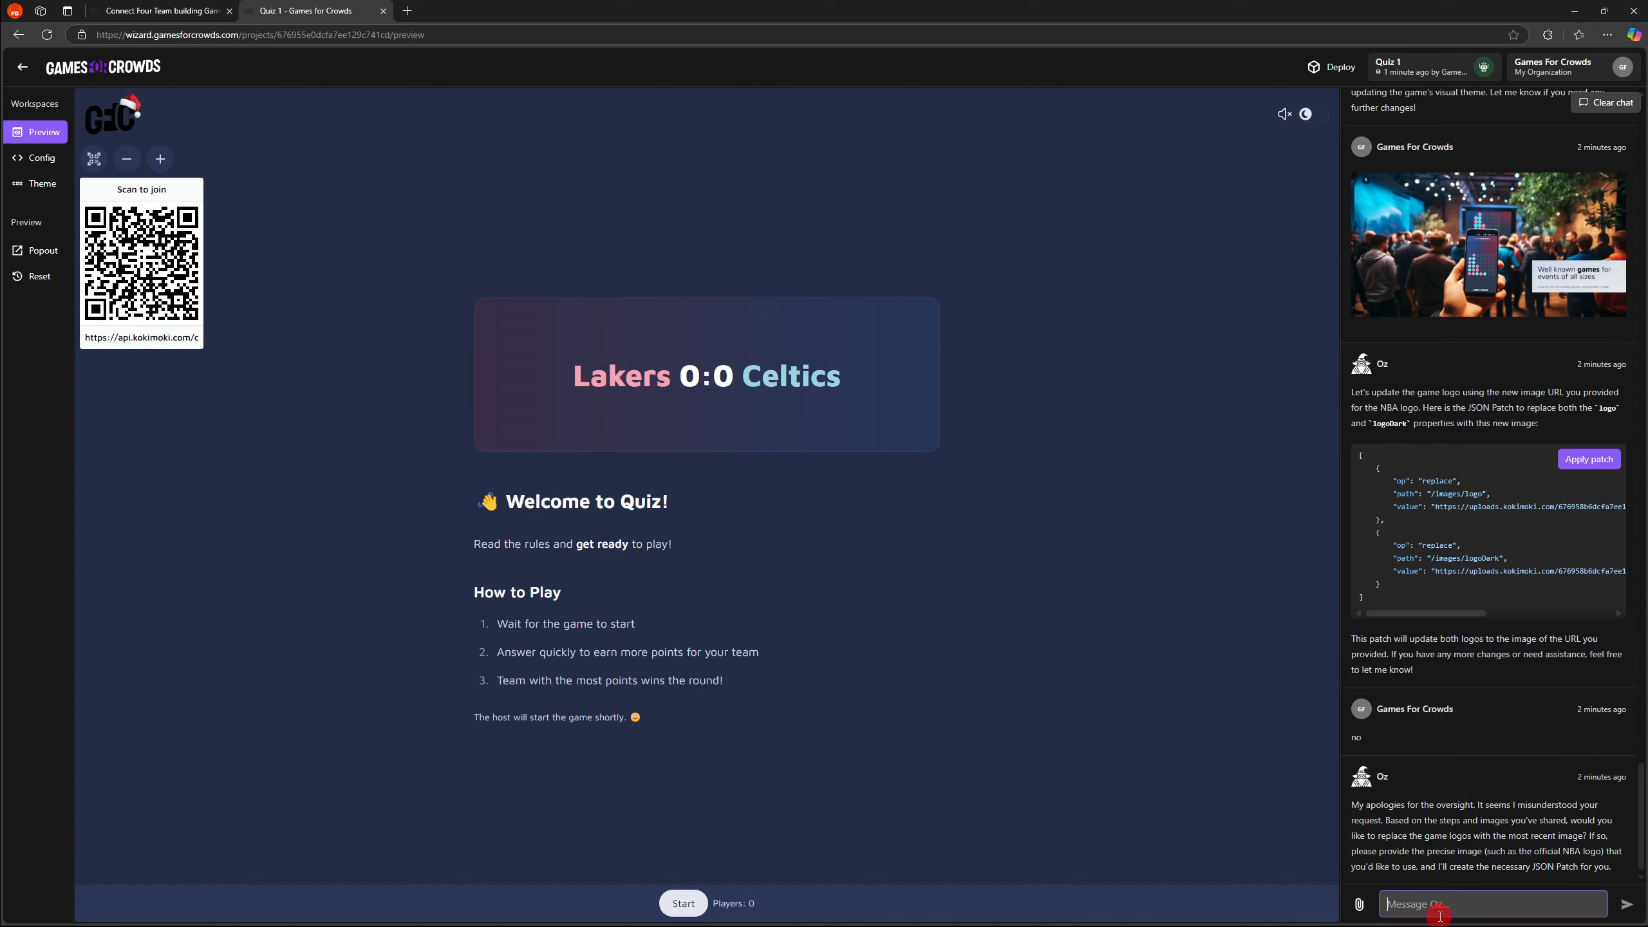
type("Translata")
type(" the game into Spanish")
key("Return")
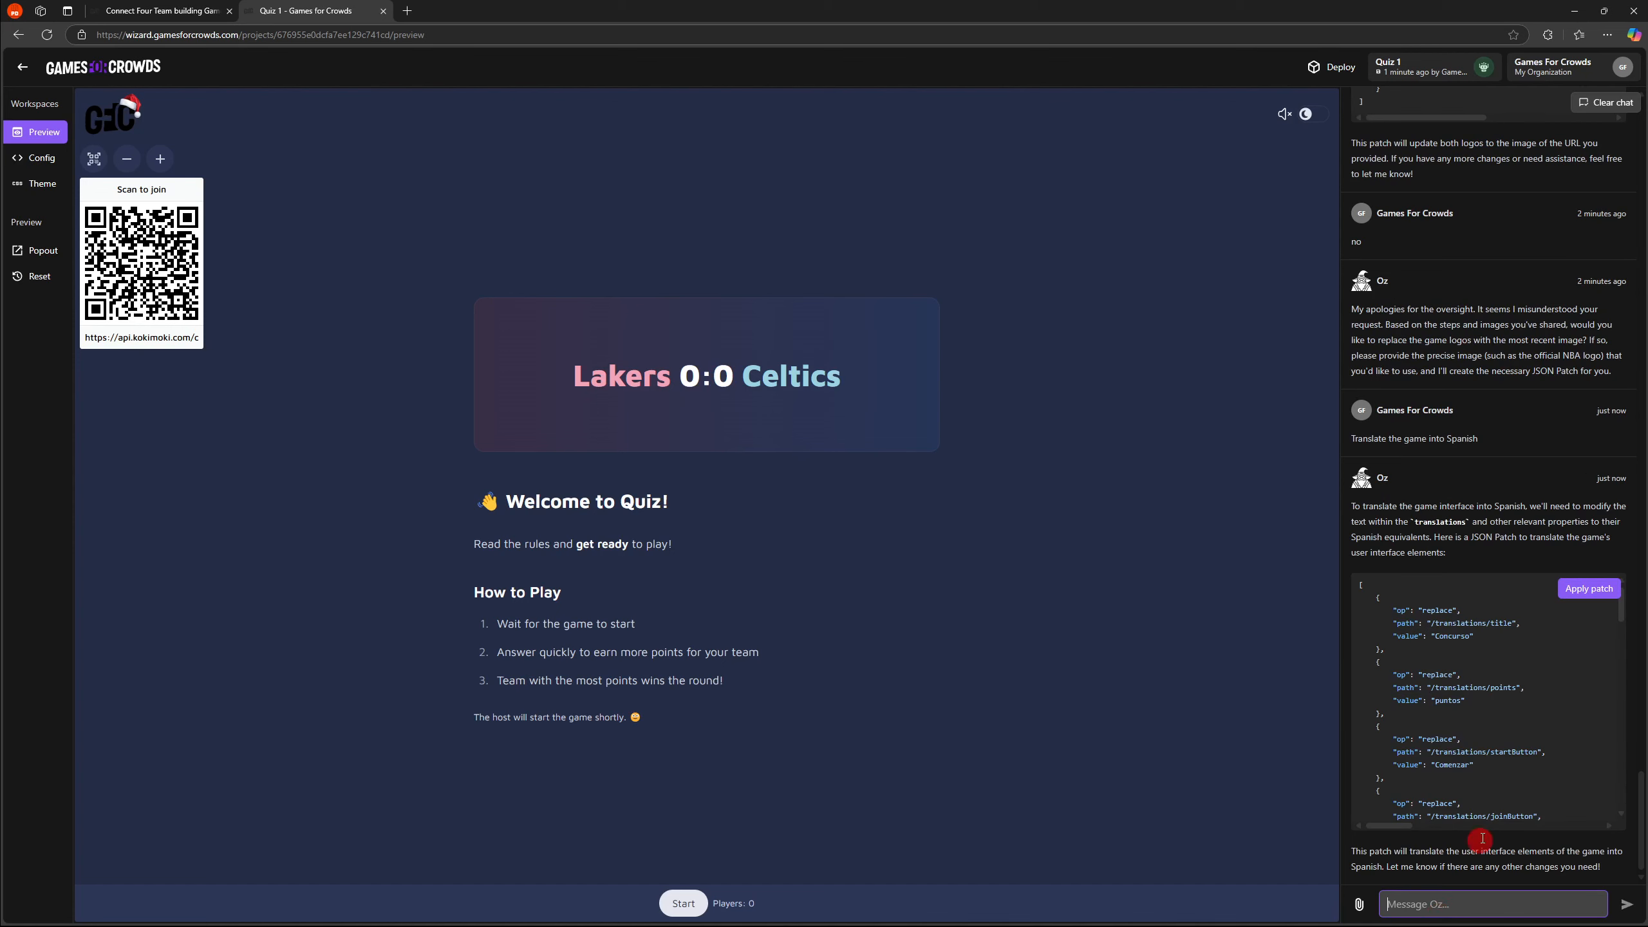
left_click(1583, 589)
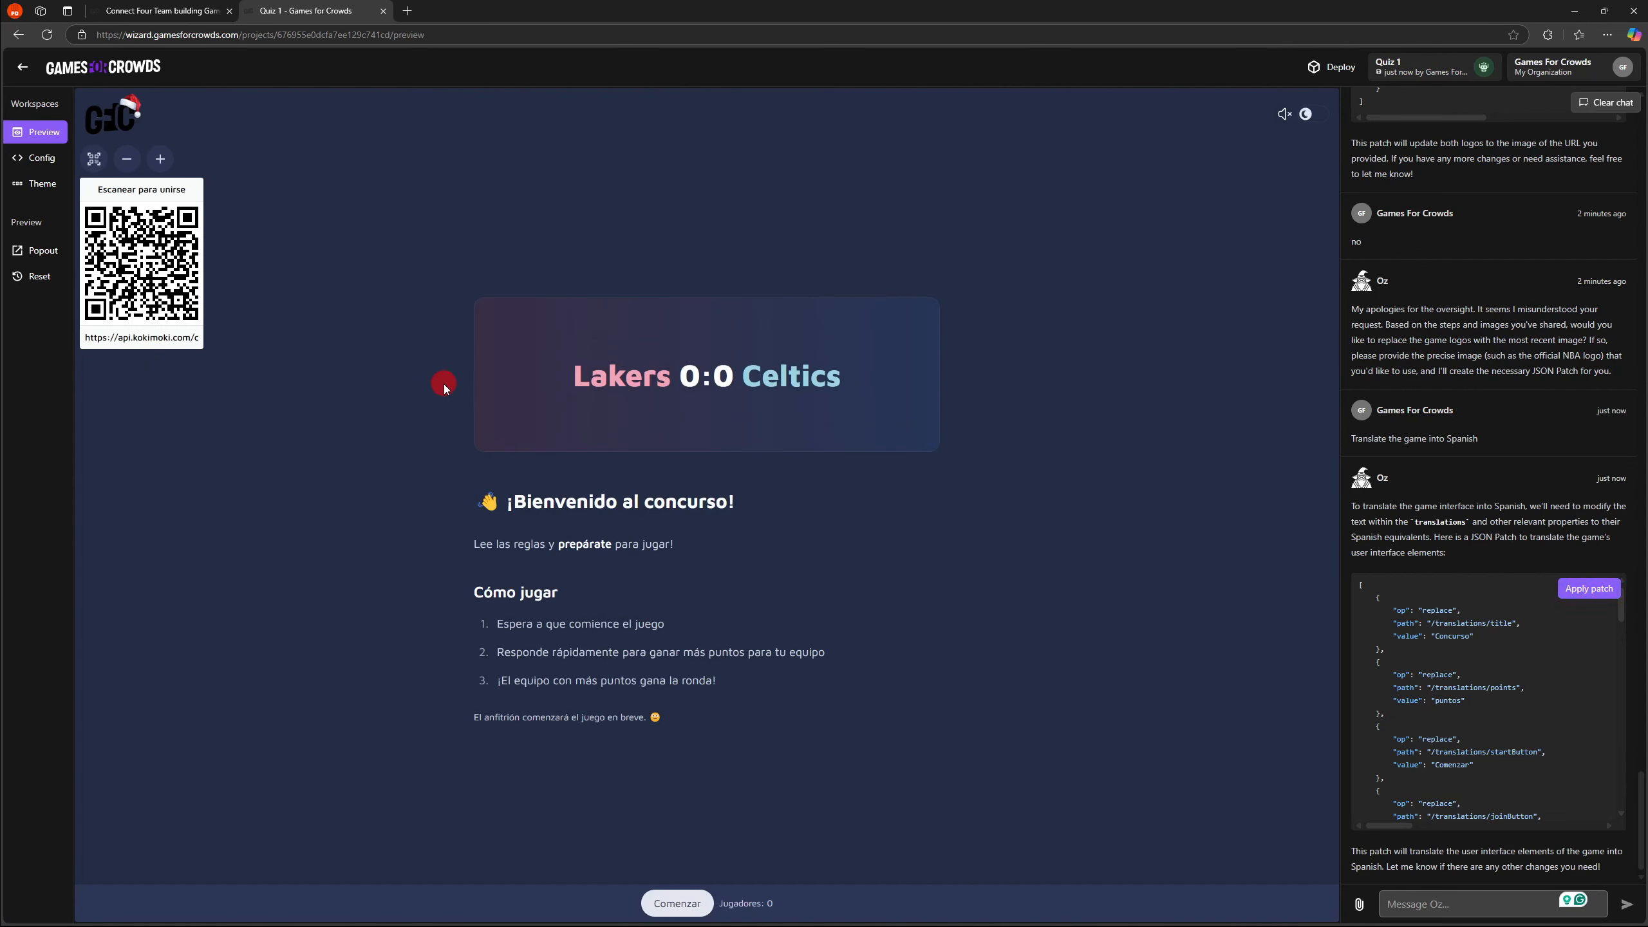
- Check the language of the welcome text, questions, translations and player messages in the preview and configuration, and return to the preview
left_click_drag(509, 501, 789, 716)
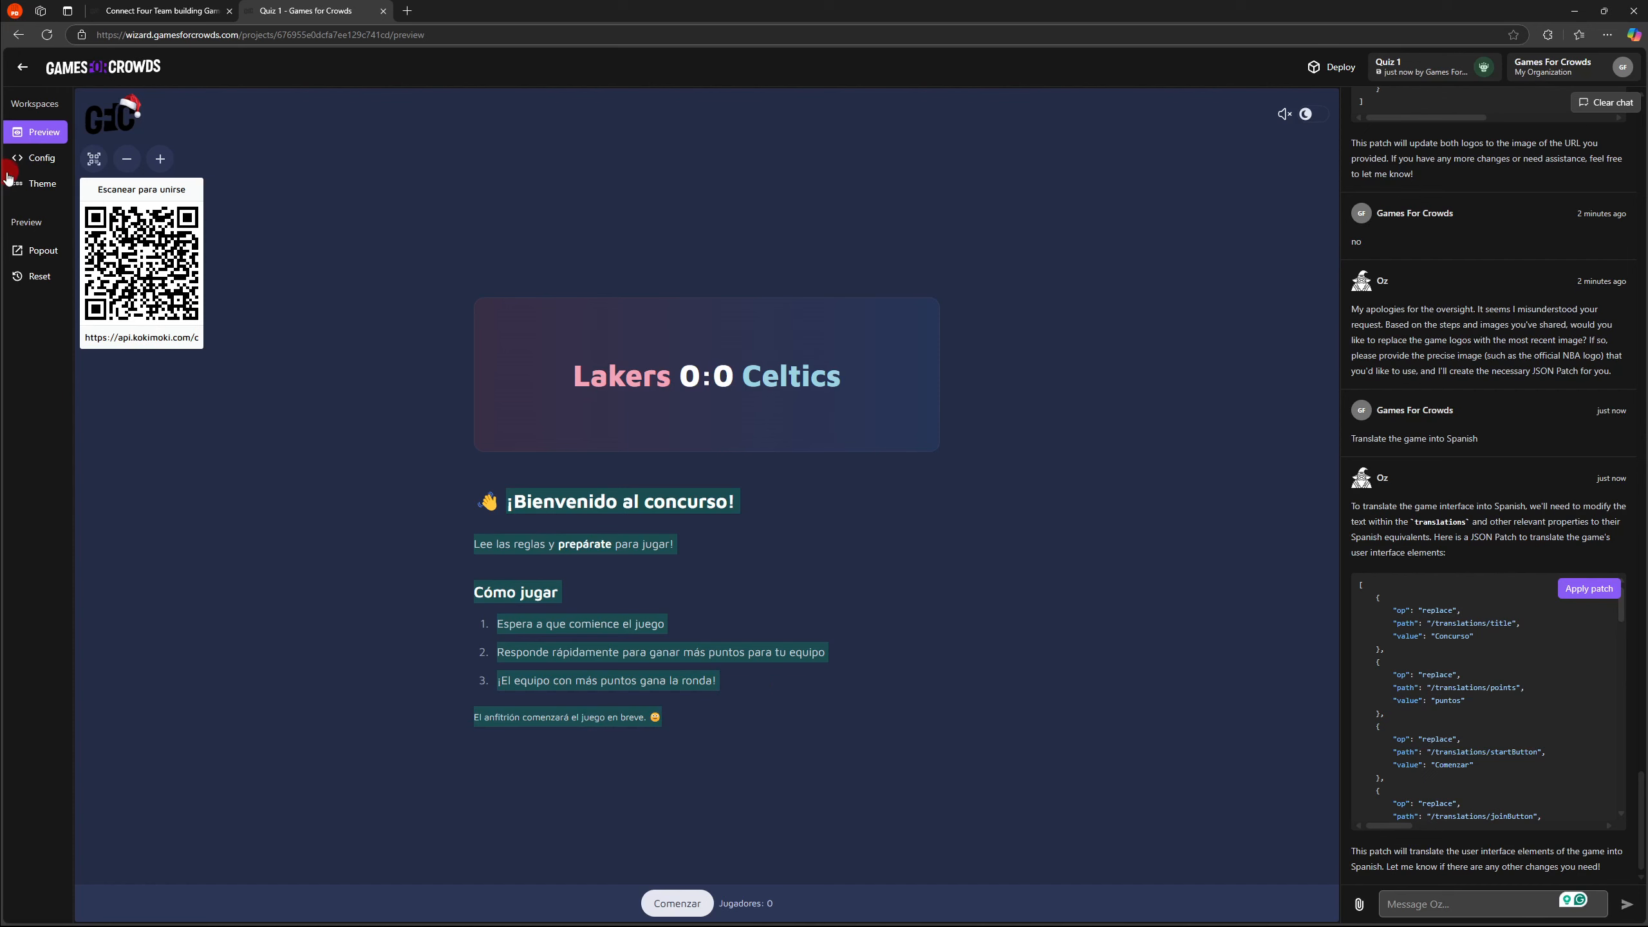
left_click(36, 158)
scroll(415, 449, "up", 8)
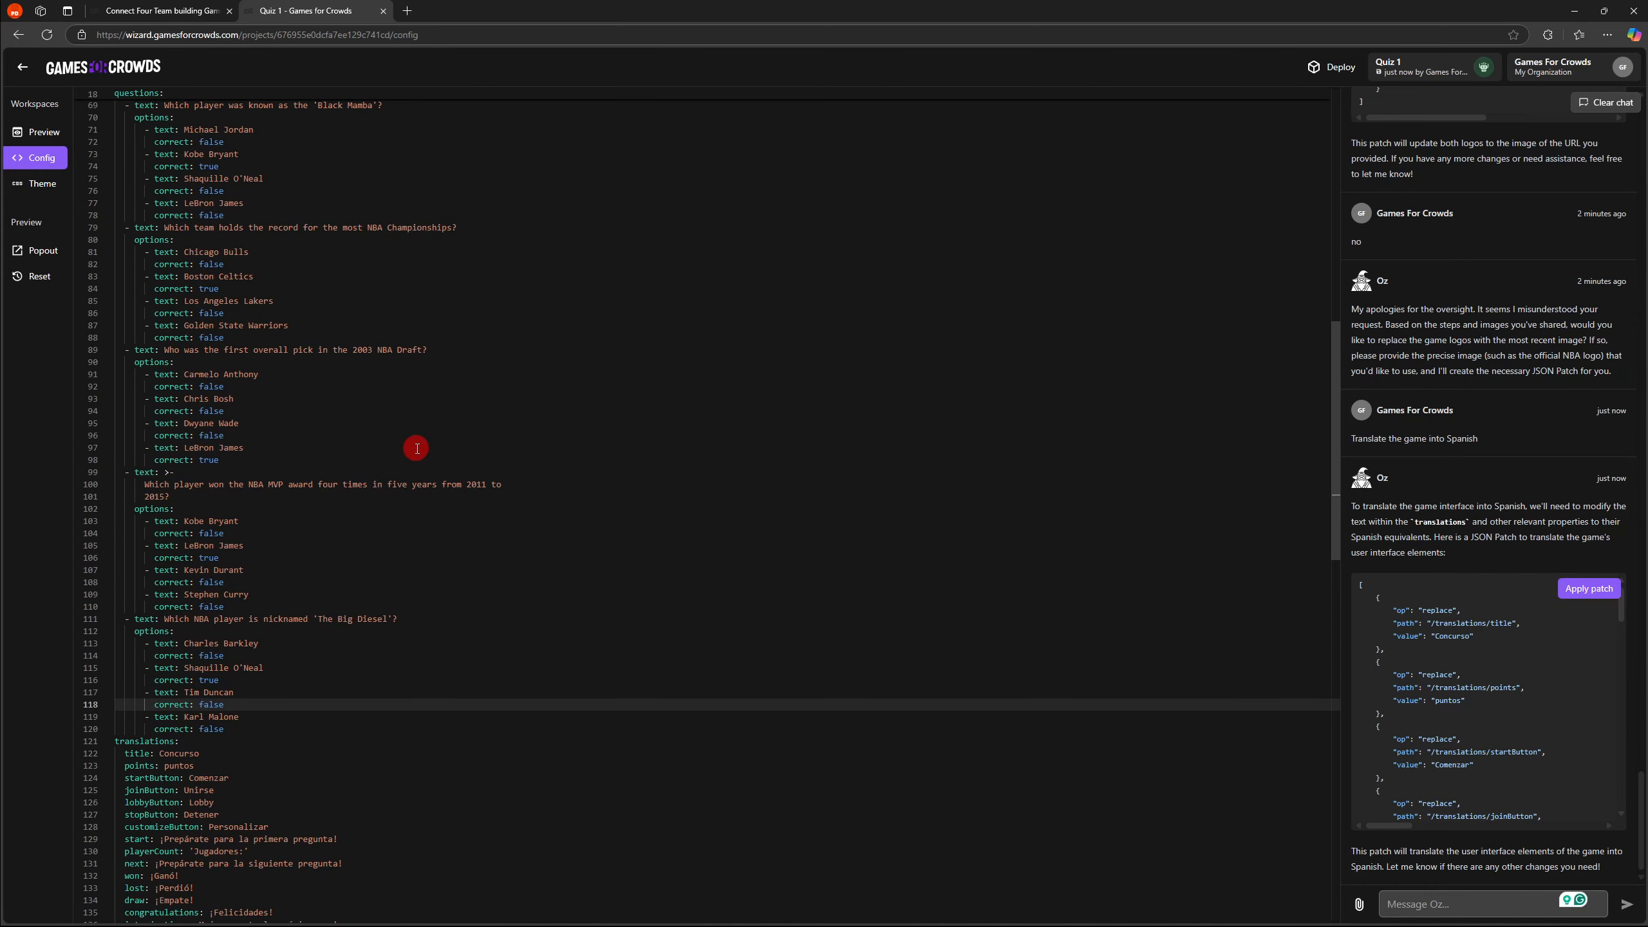
scroll(402, 453, "up", 7)
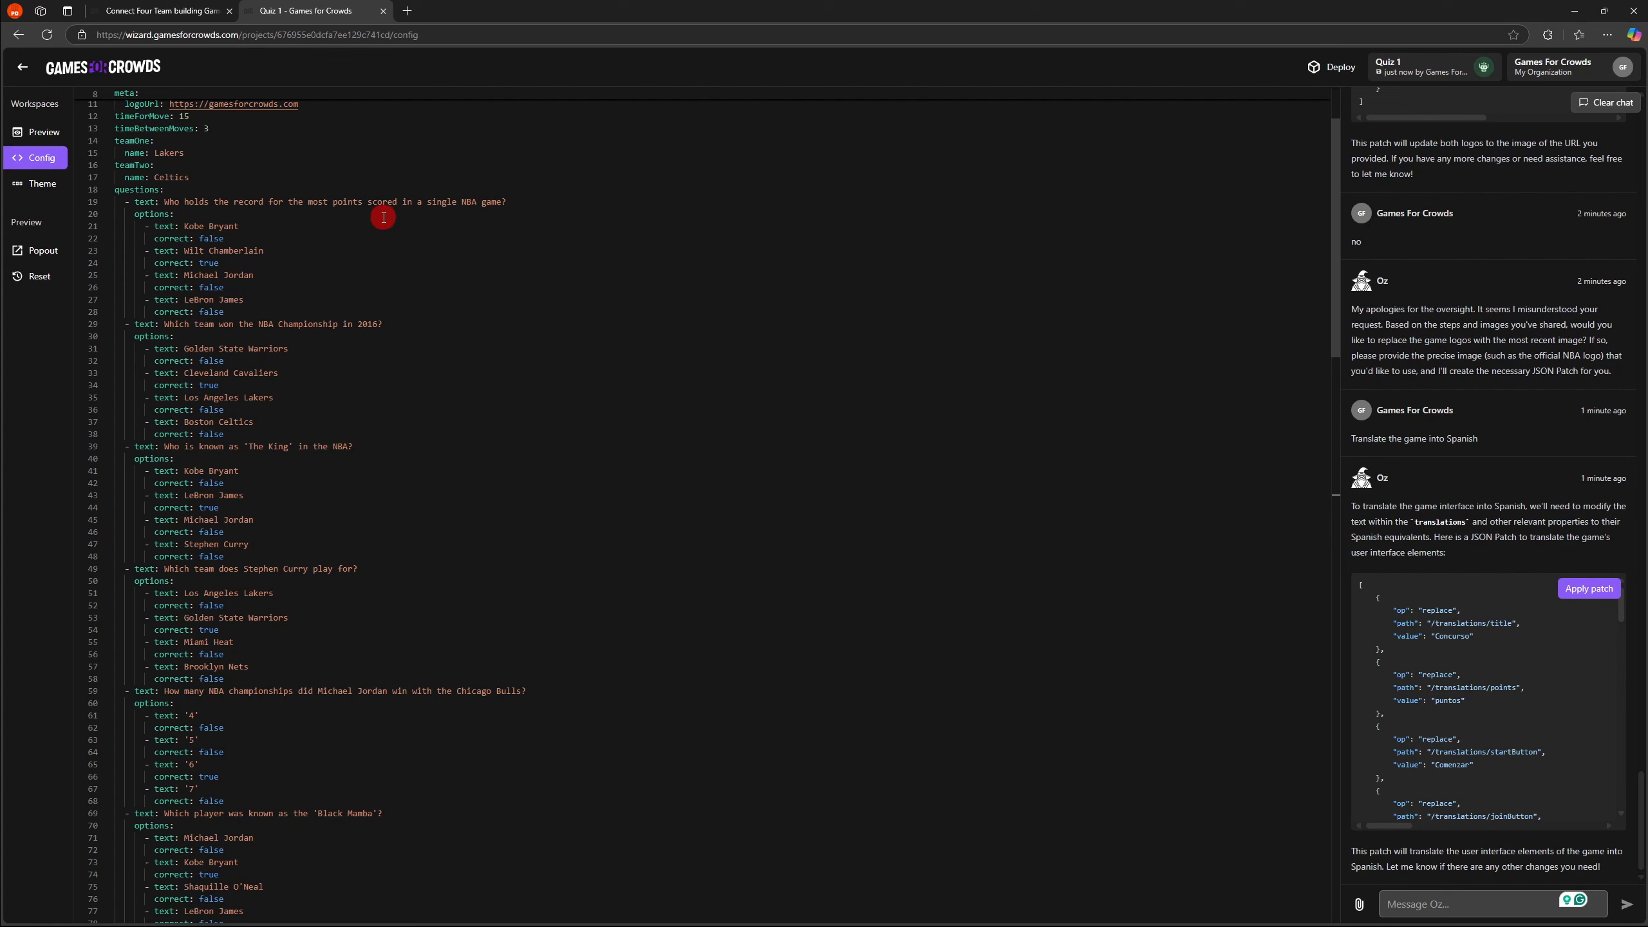
scroll(545, 389, "down", 6)
scroll(553, 395, "down", 4)
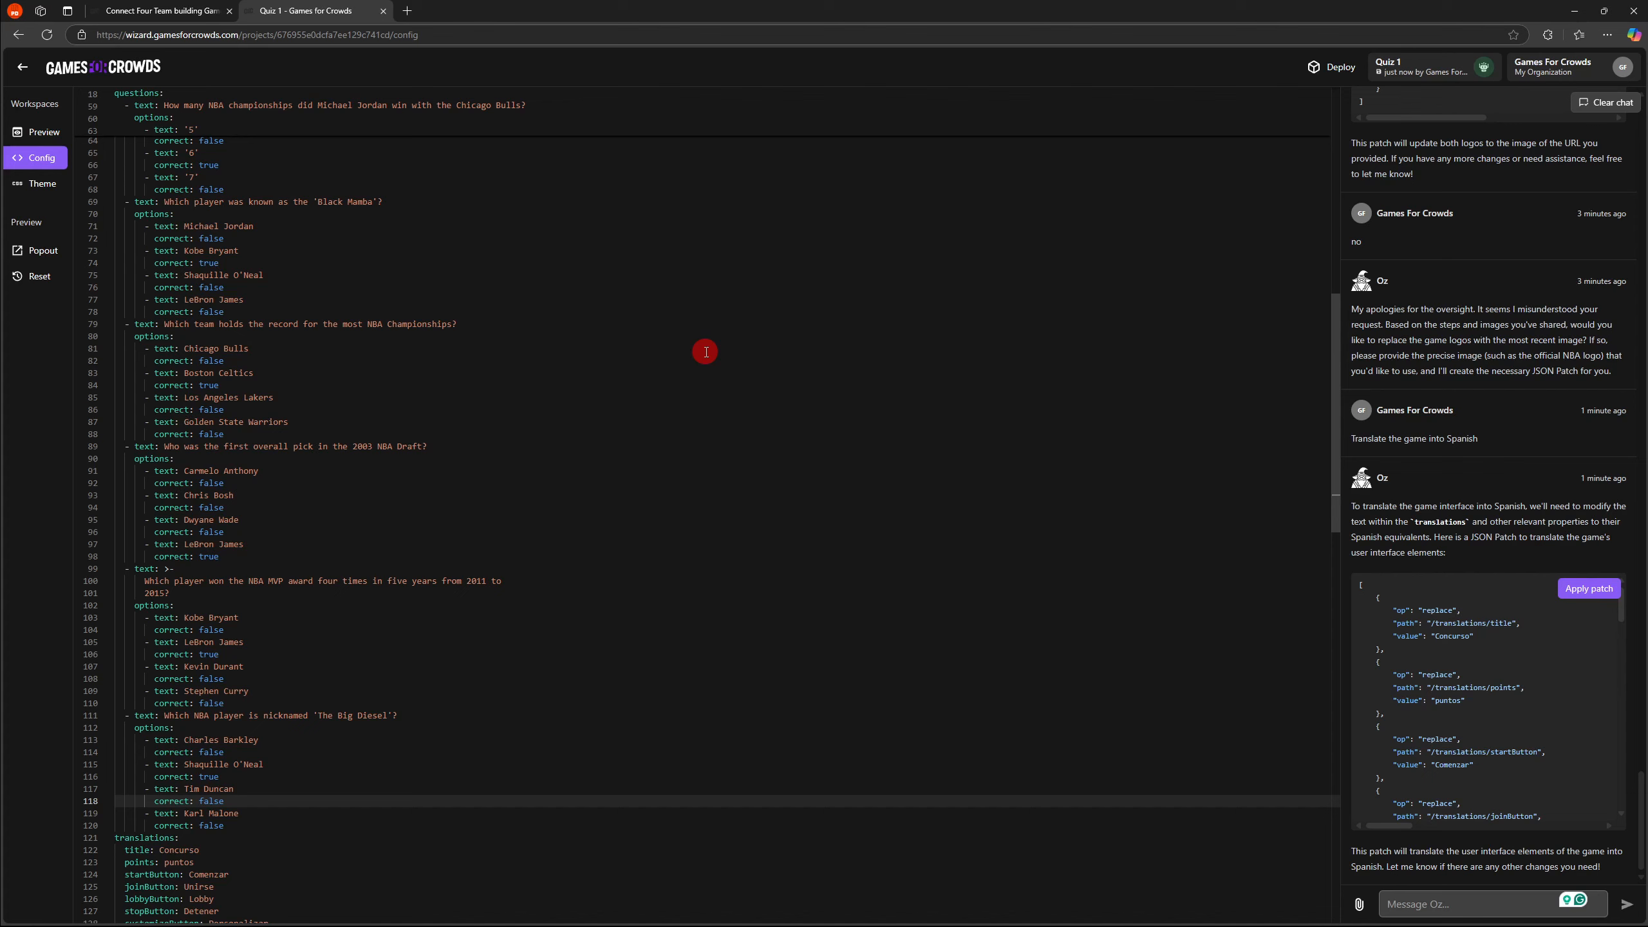
scroll(526, 416, "down", 10)
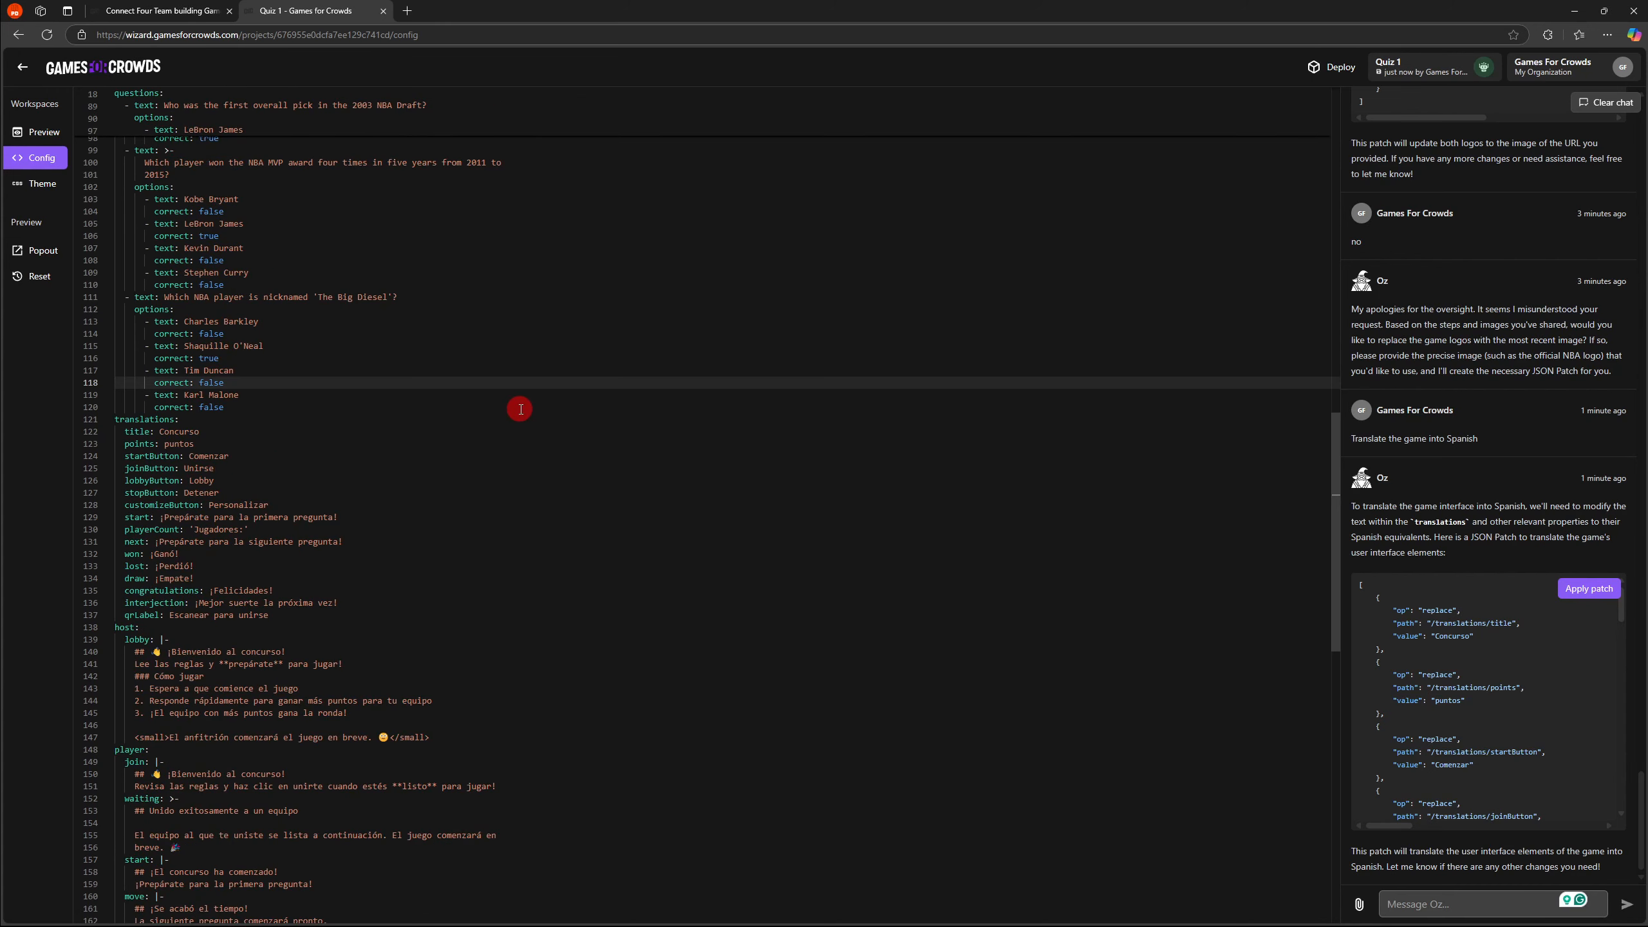
scroll(162, 498, "down", 1)
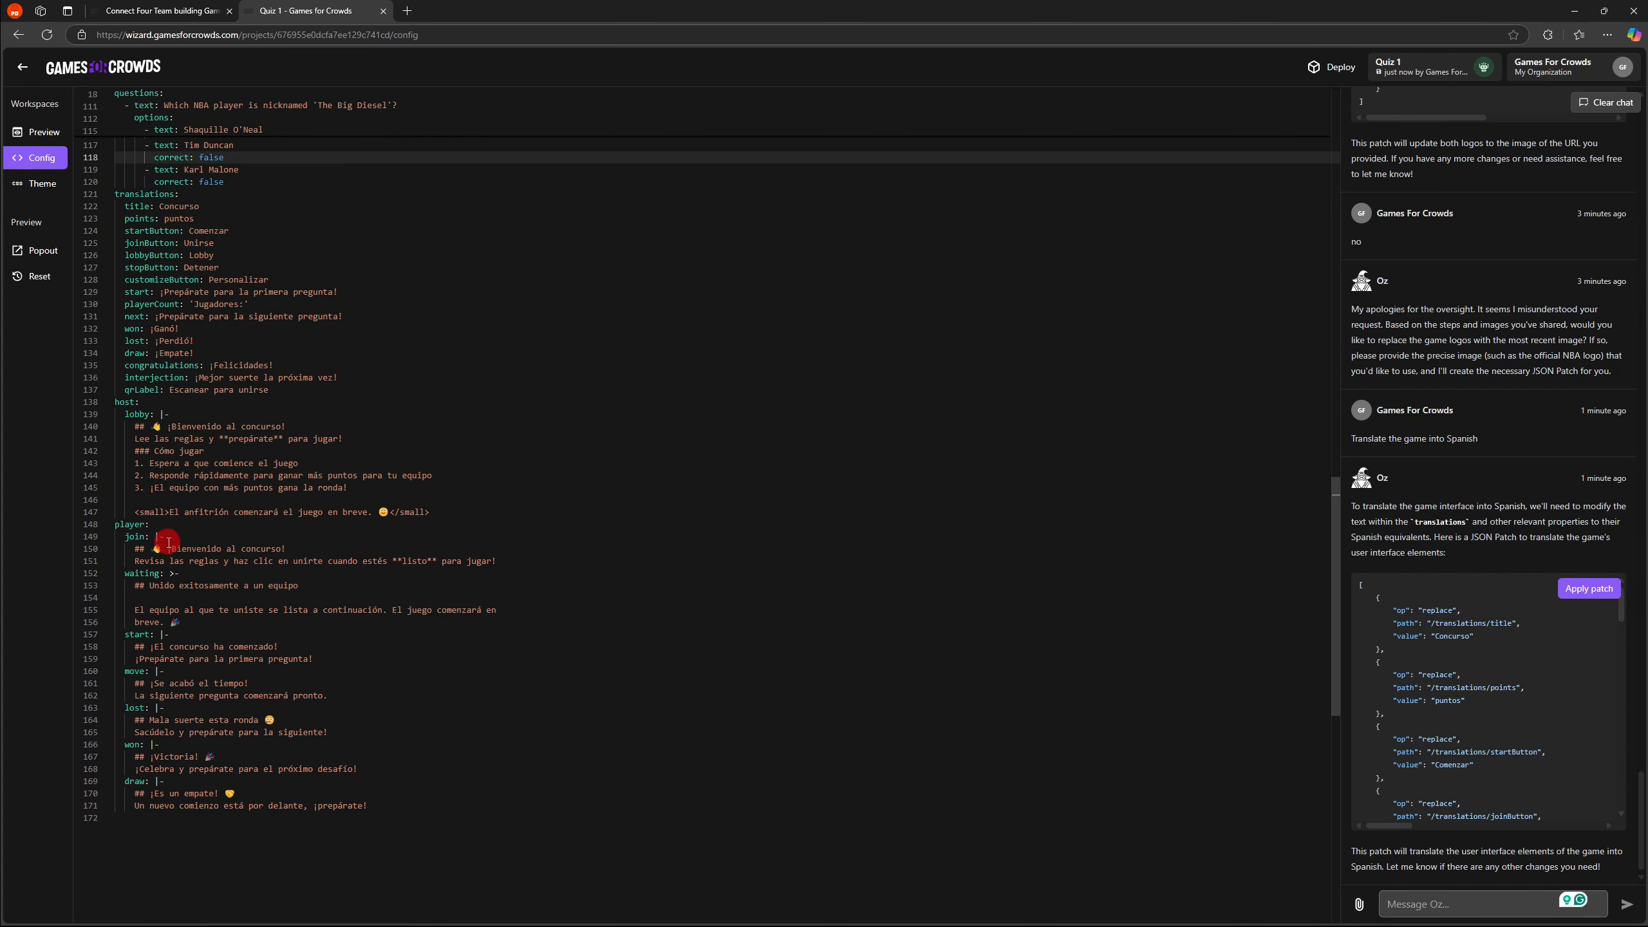
left_click_drag(169, 544, 581, 787)
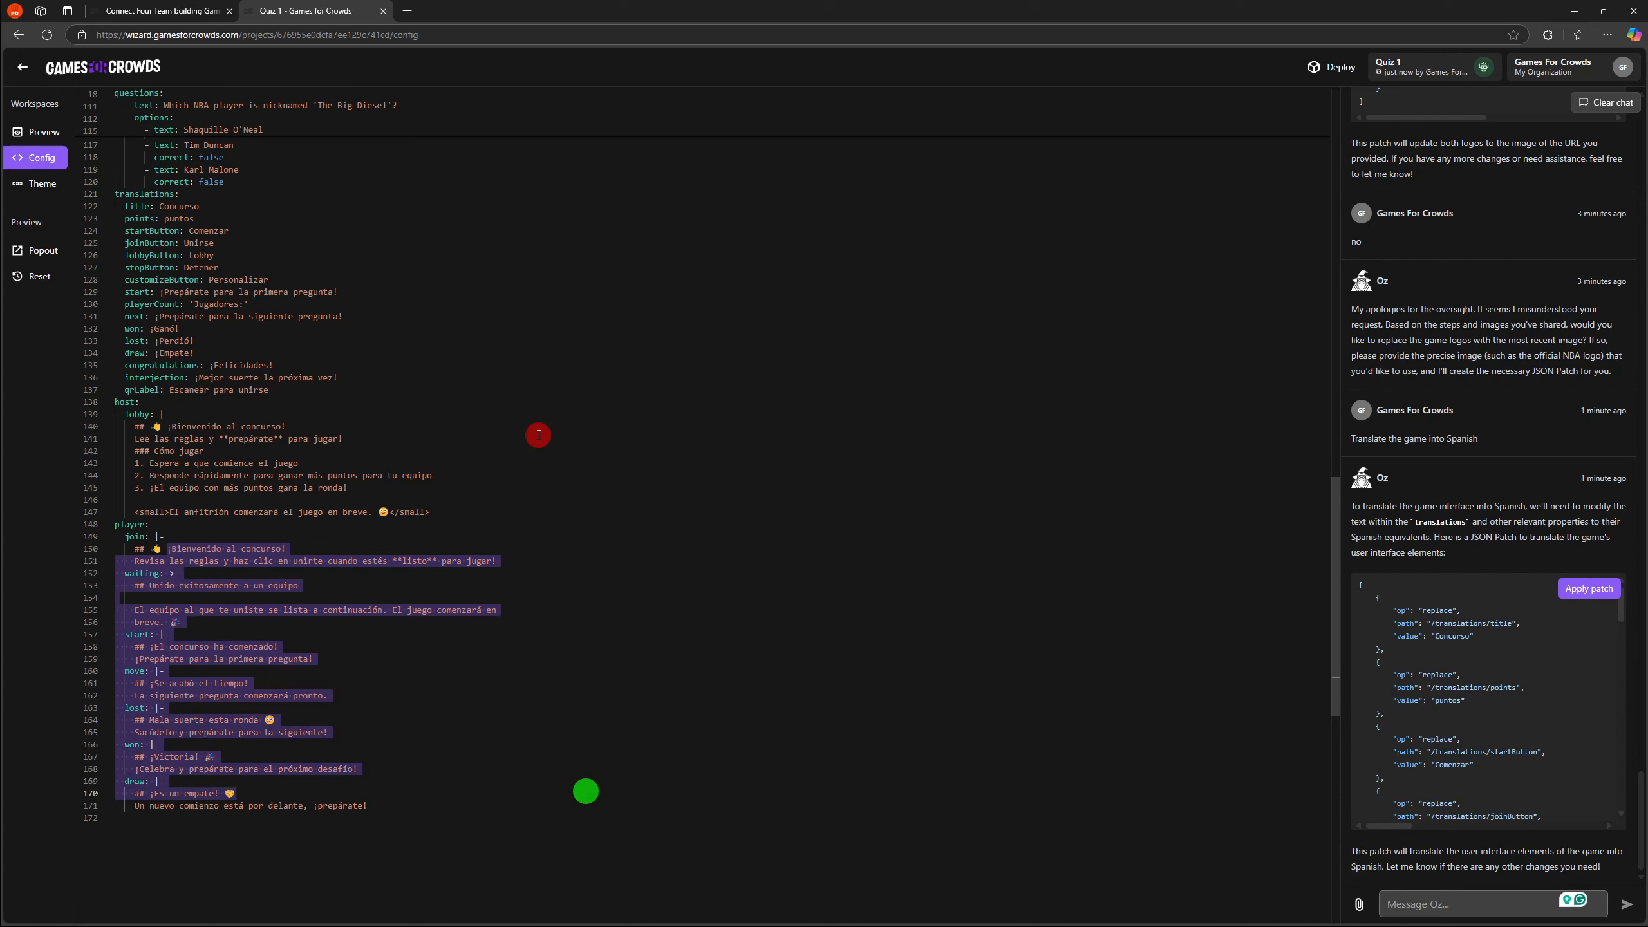
scroll(444, 379, "up", 6)
scroll(456, 398, "up", 4)
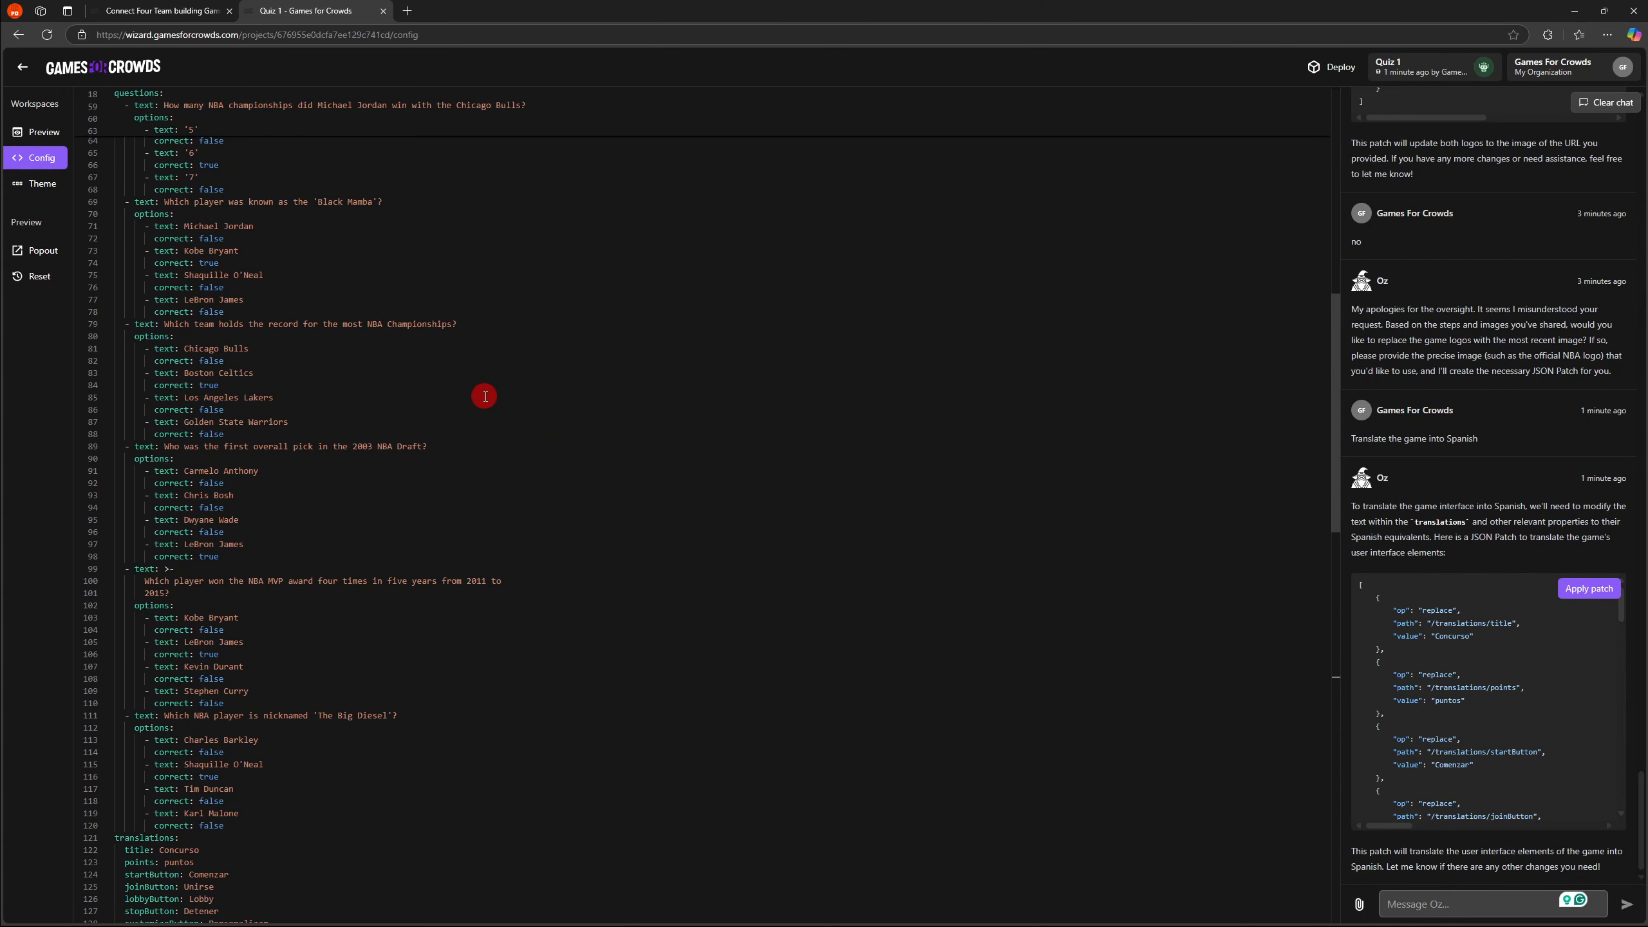
left_click(43, 132)
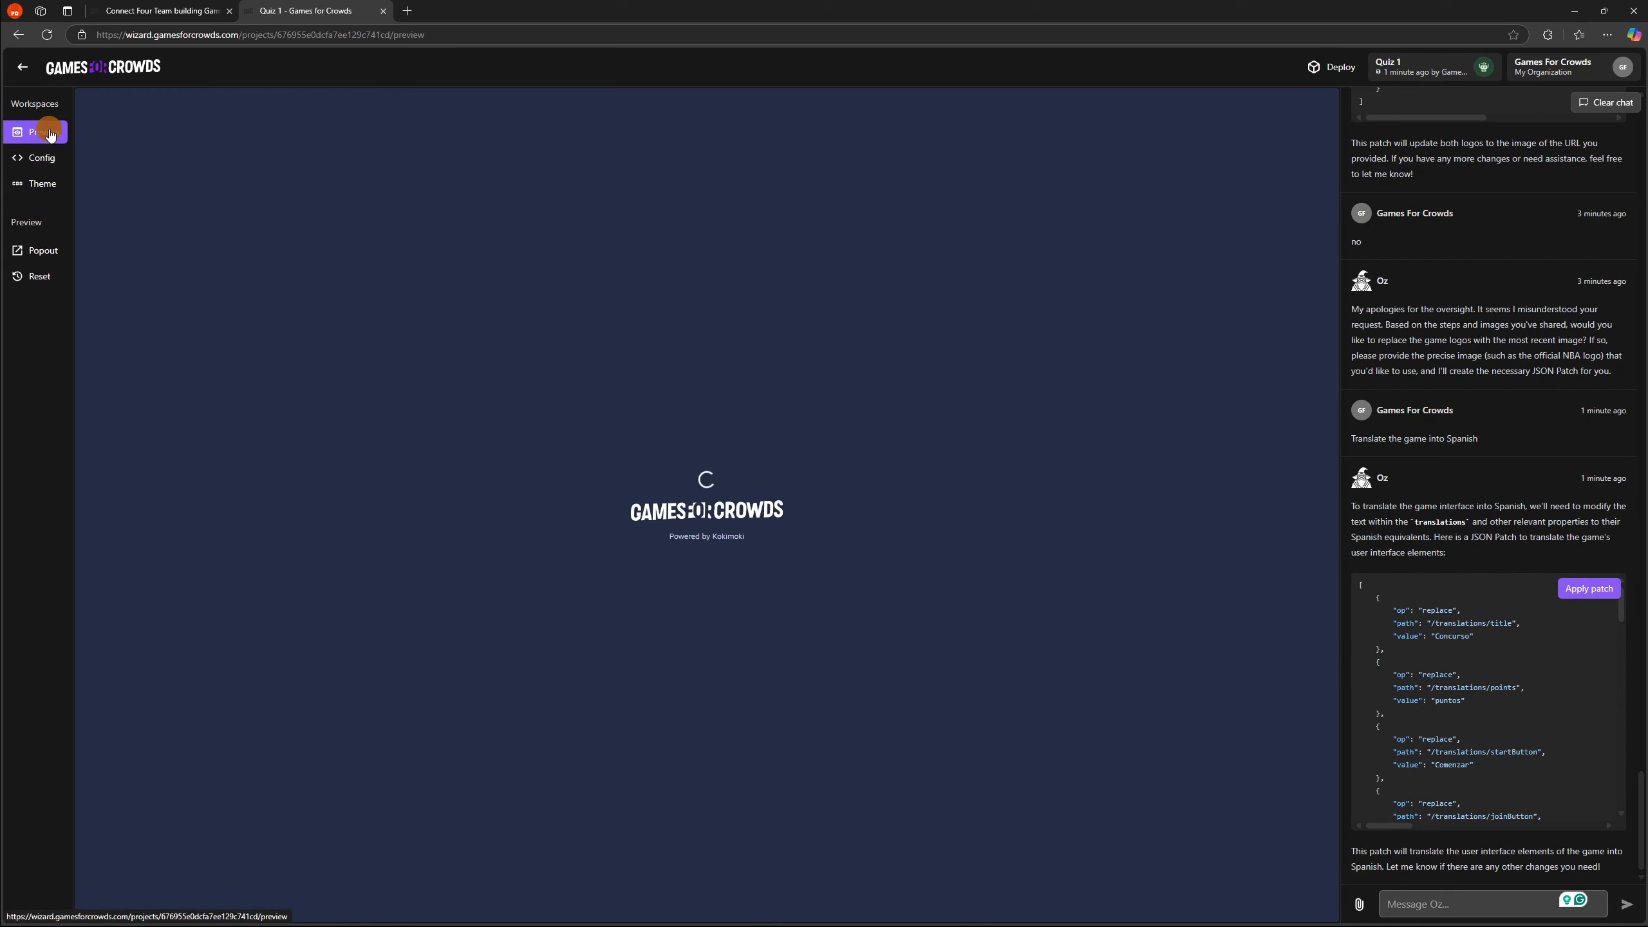
- Ask Oz to "Also translate the questions into Spanish" and apply the suggested patch
left_click(1476, 898)
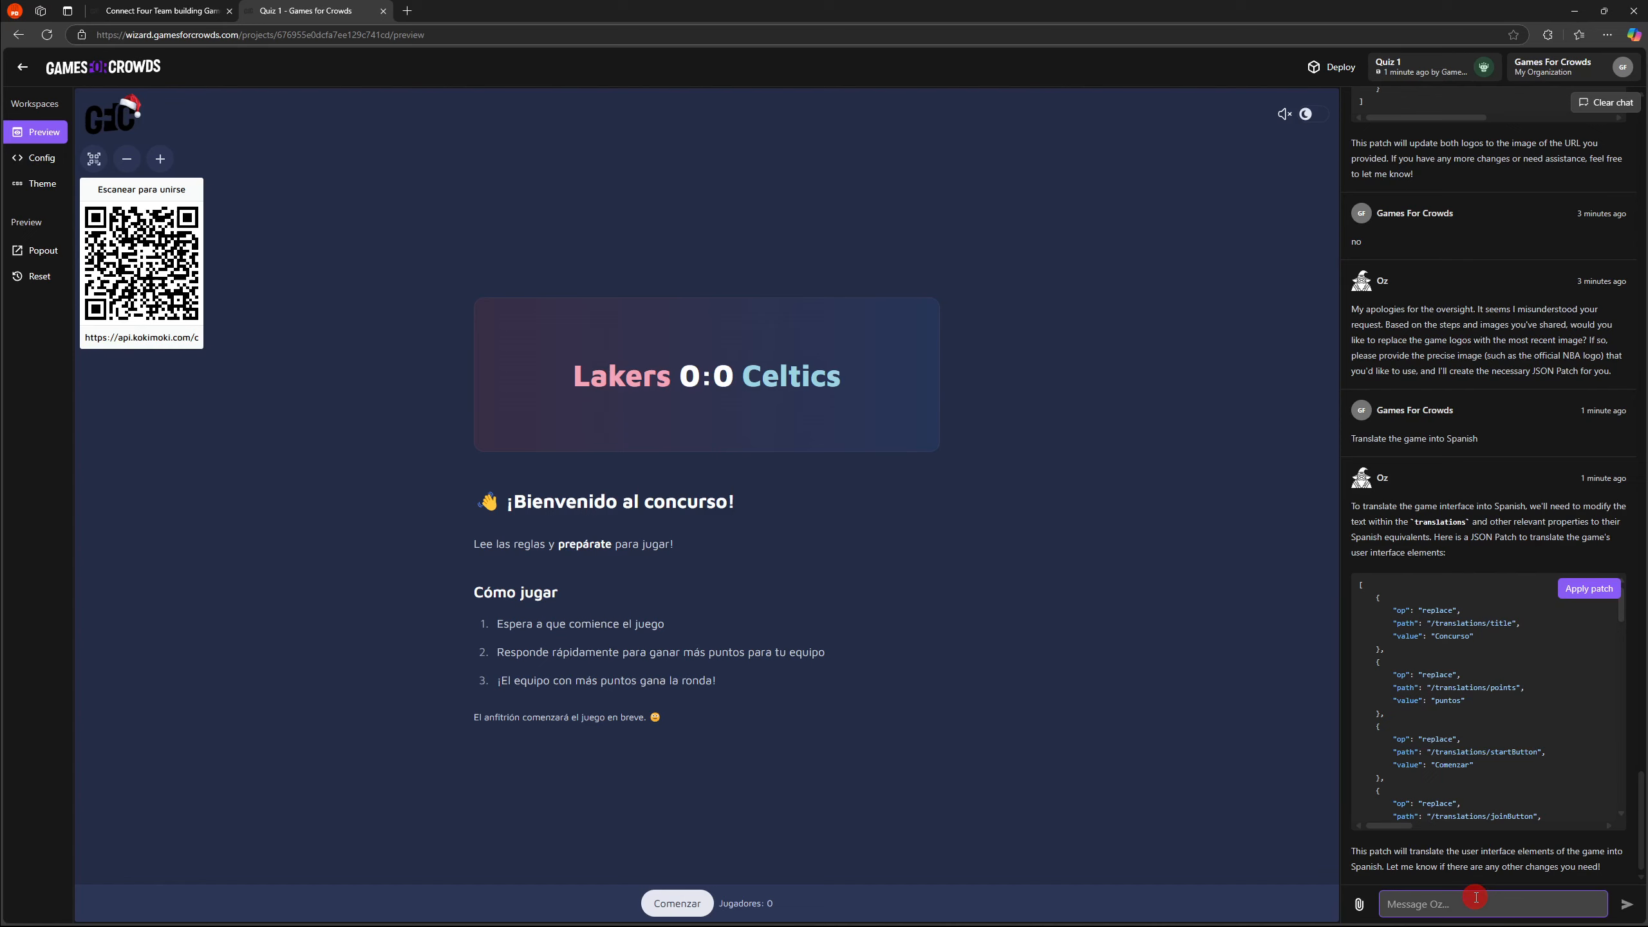
type("Also translate the questions into Spanish")
key("Return")
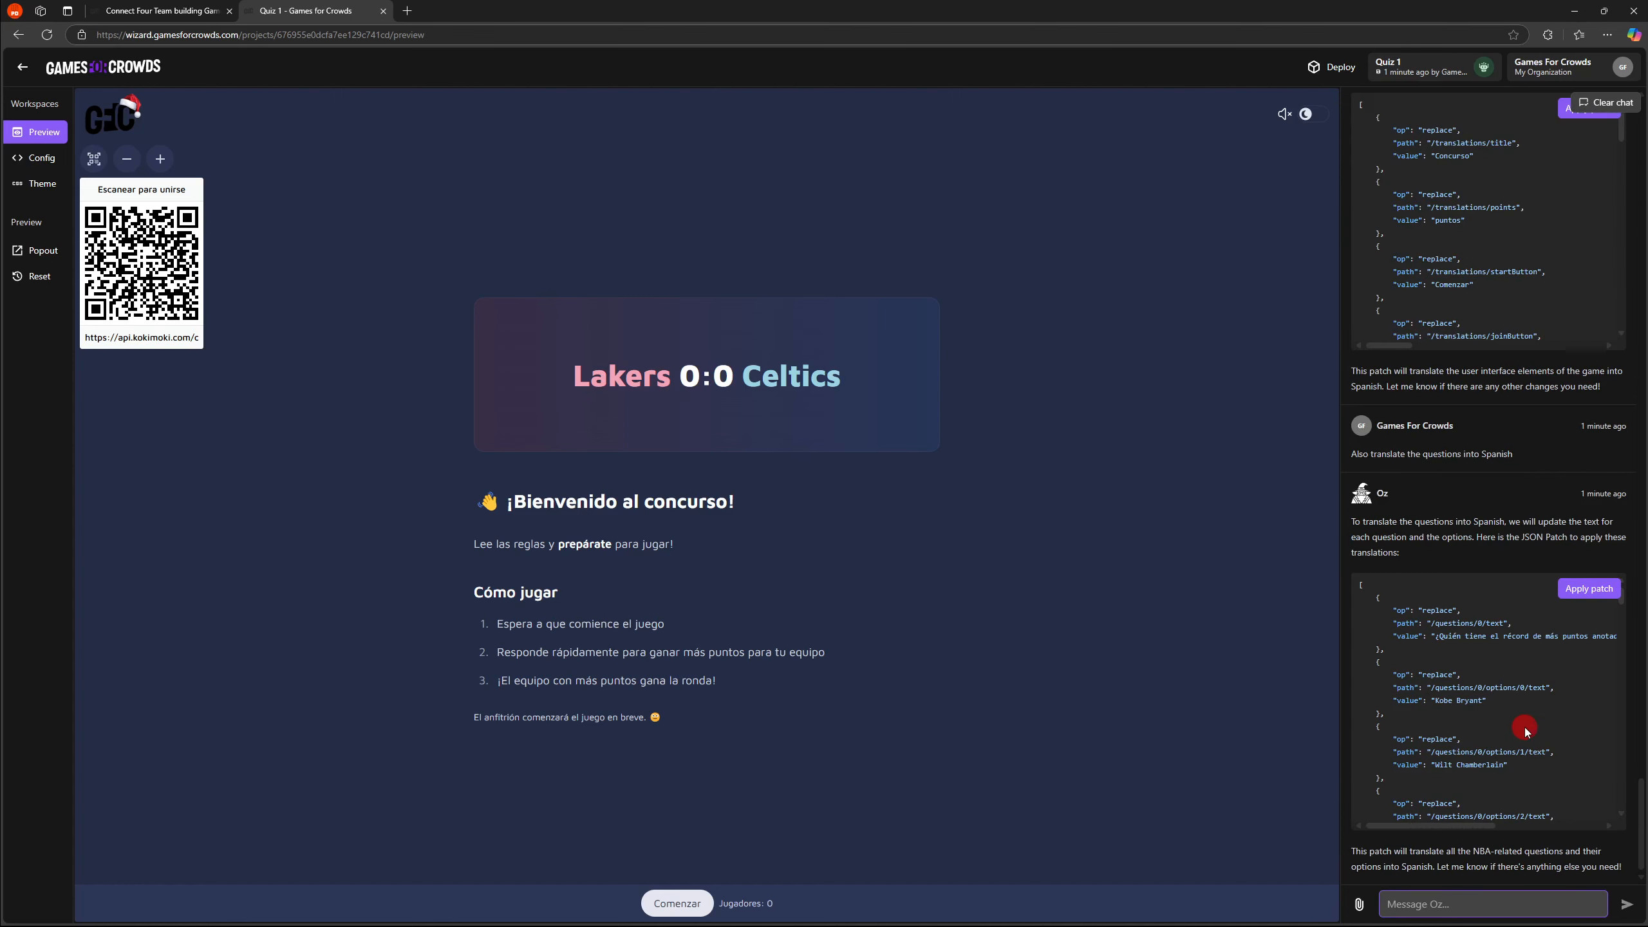
left_click(1586, 589)
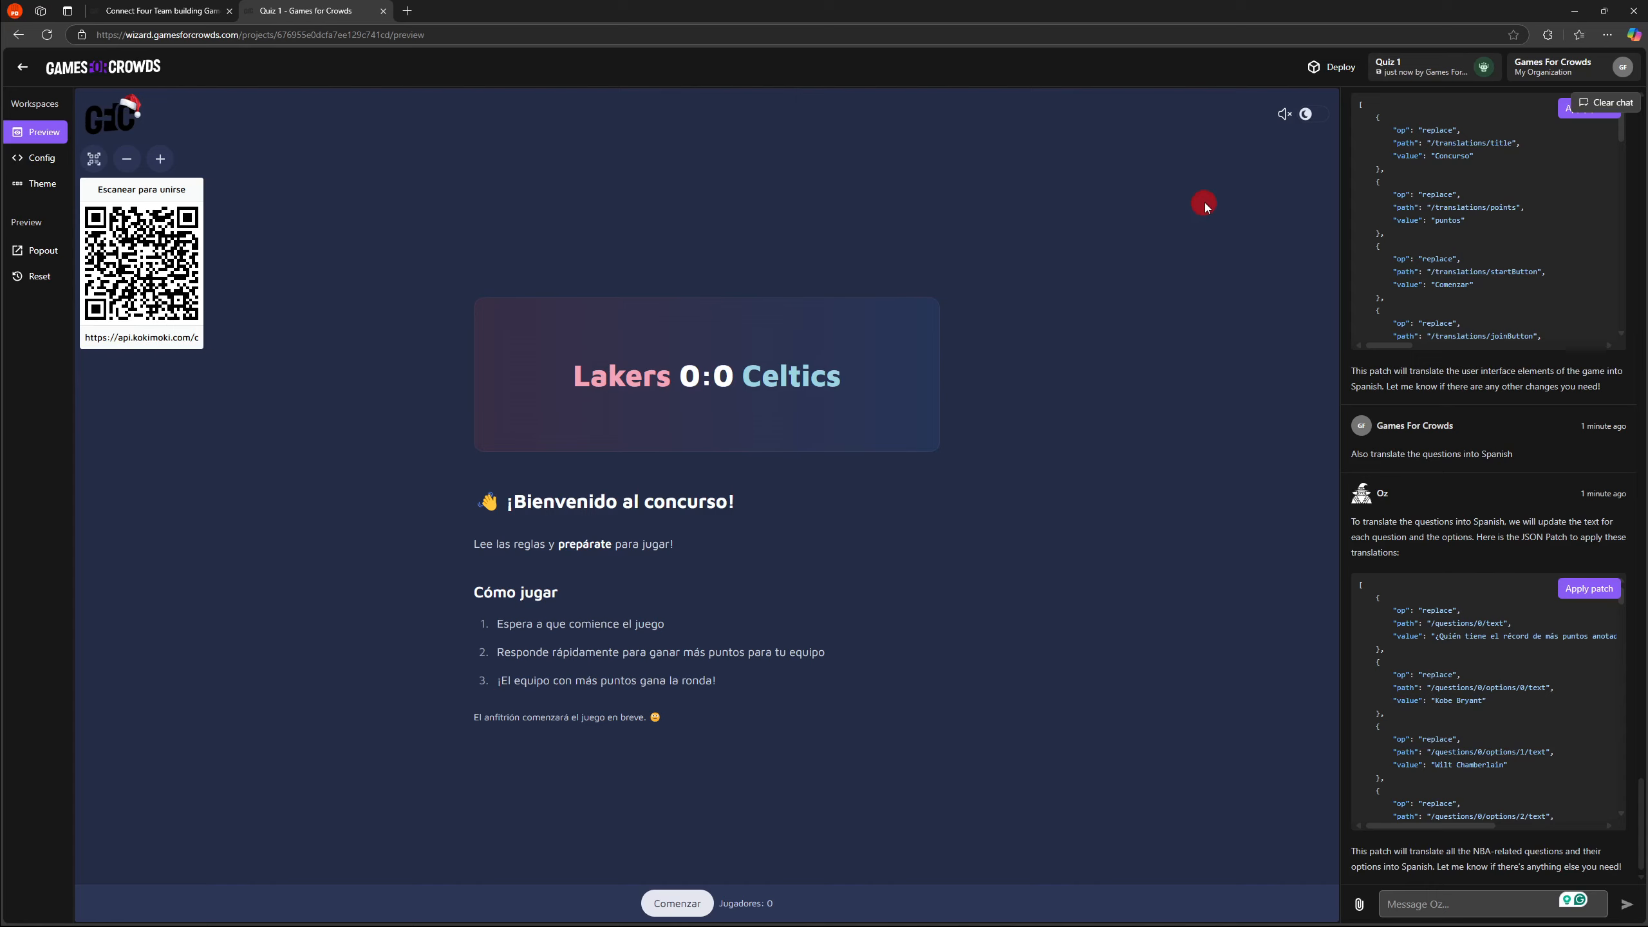
- Deploy the Quiz 1 game and copy its host link
left_click(1322, 63)
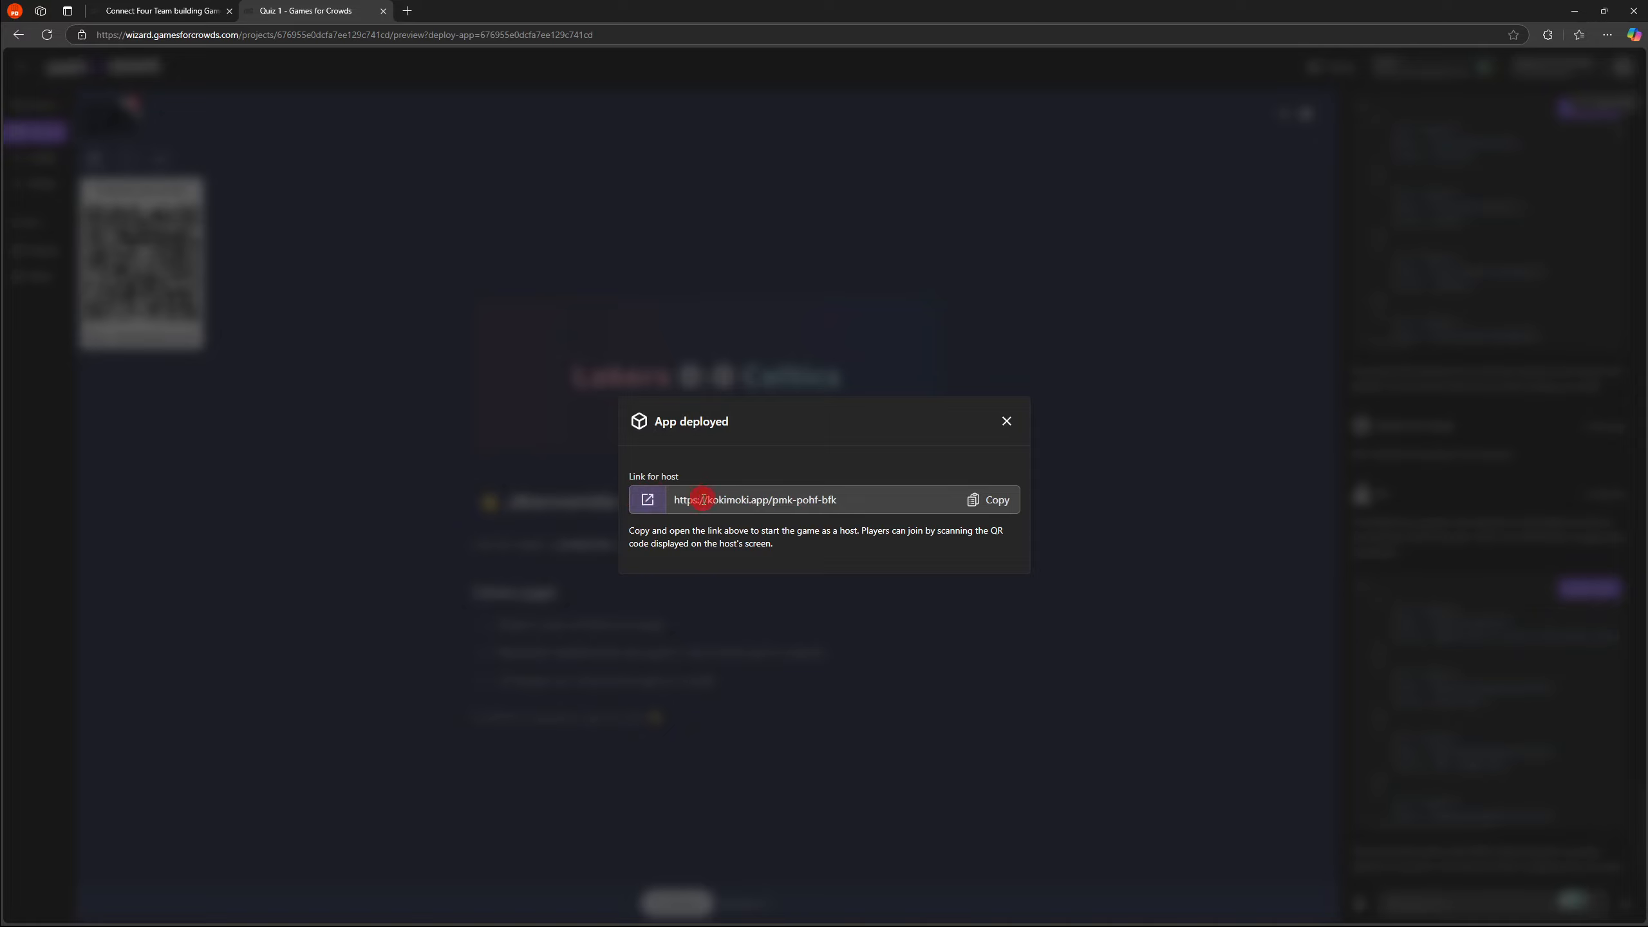
left_click_drag(861, 499, 663, 498)
left_click(996, 504)
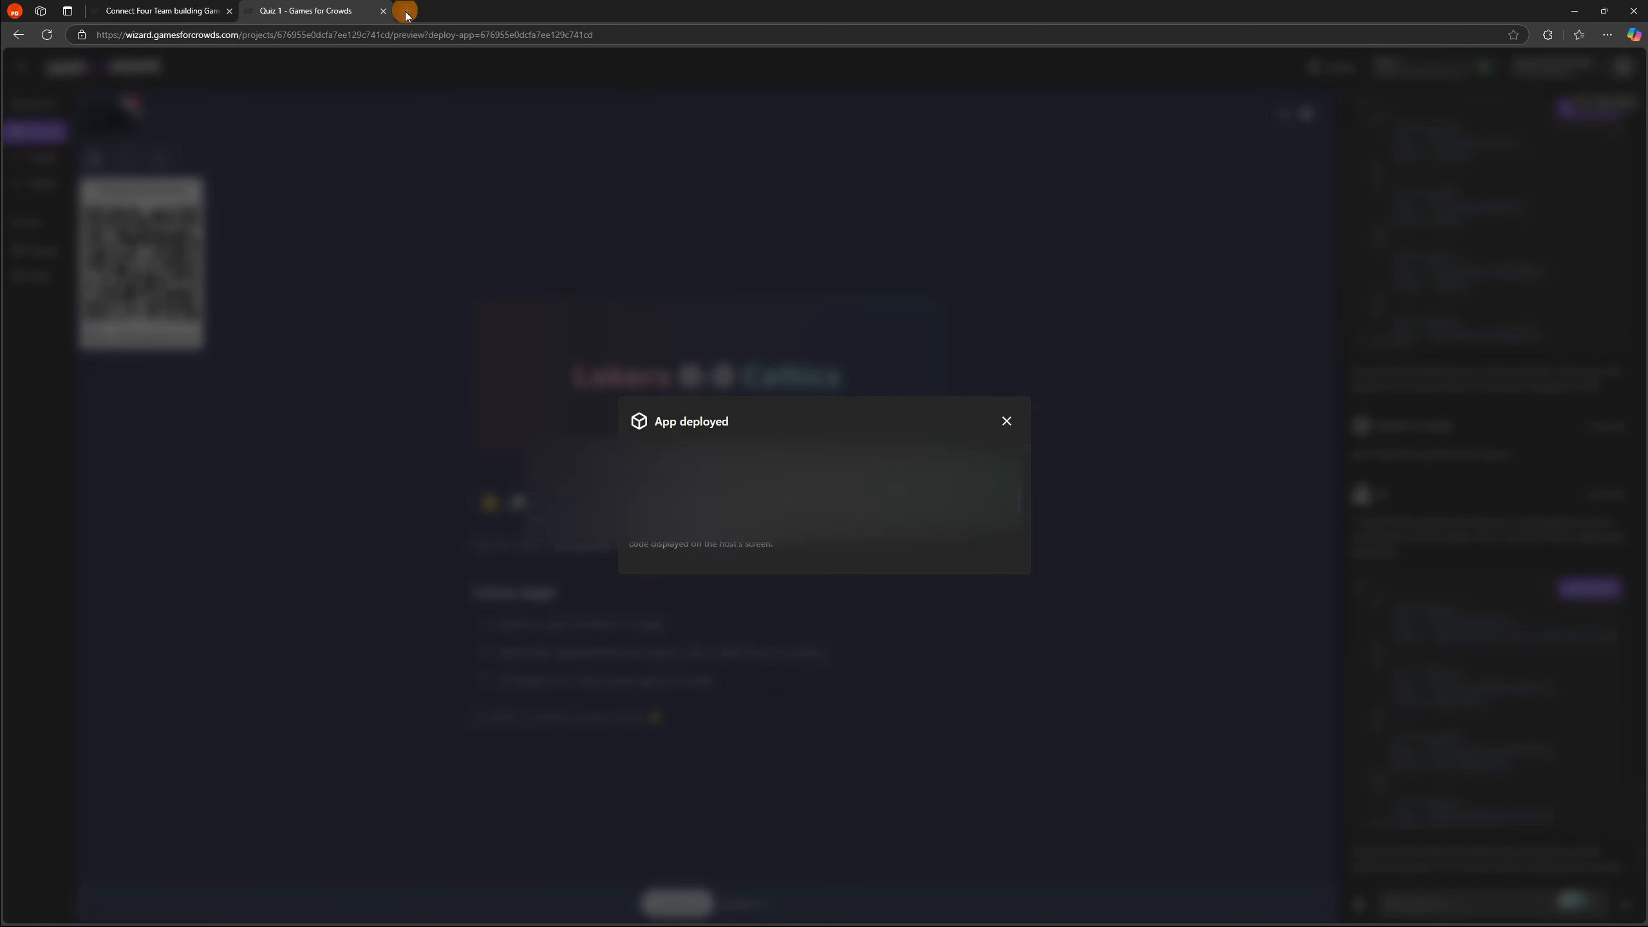
- Open the copied host link in a new browser tab and start the deployed game
left_click(406, 11)
right_click(417, 33)
left_click(467, 175)
key("Return")
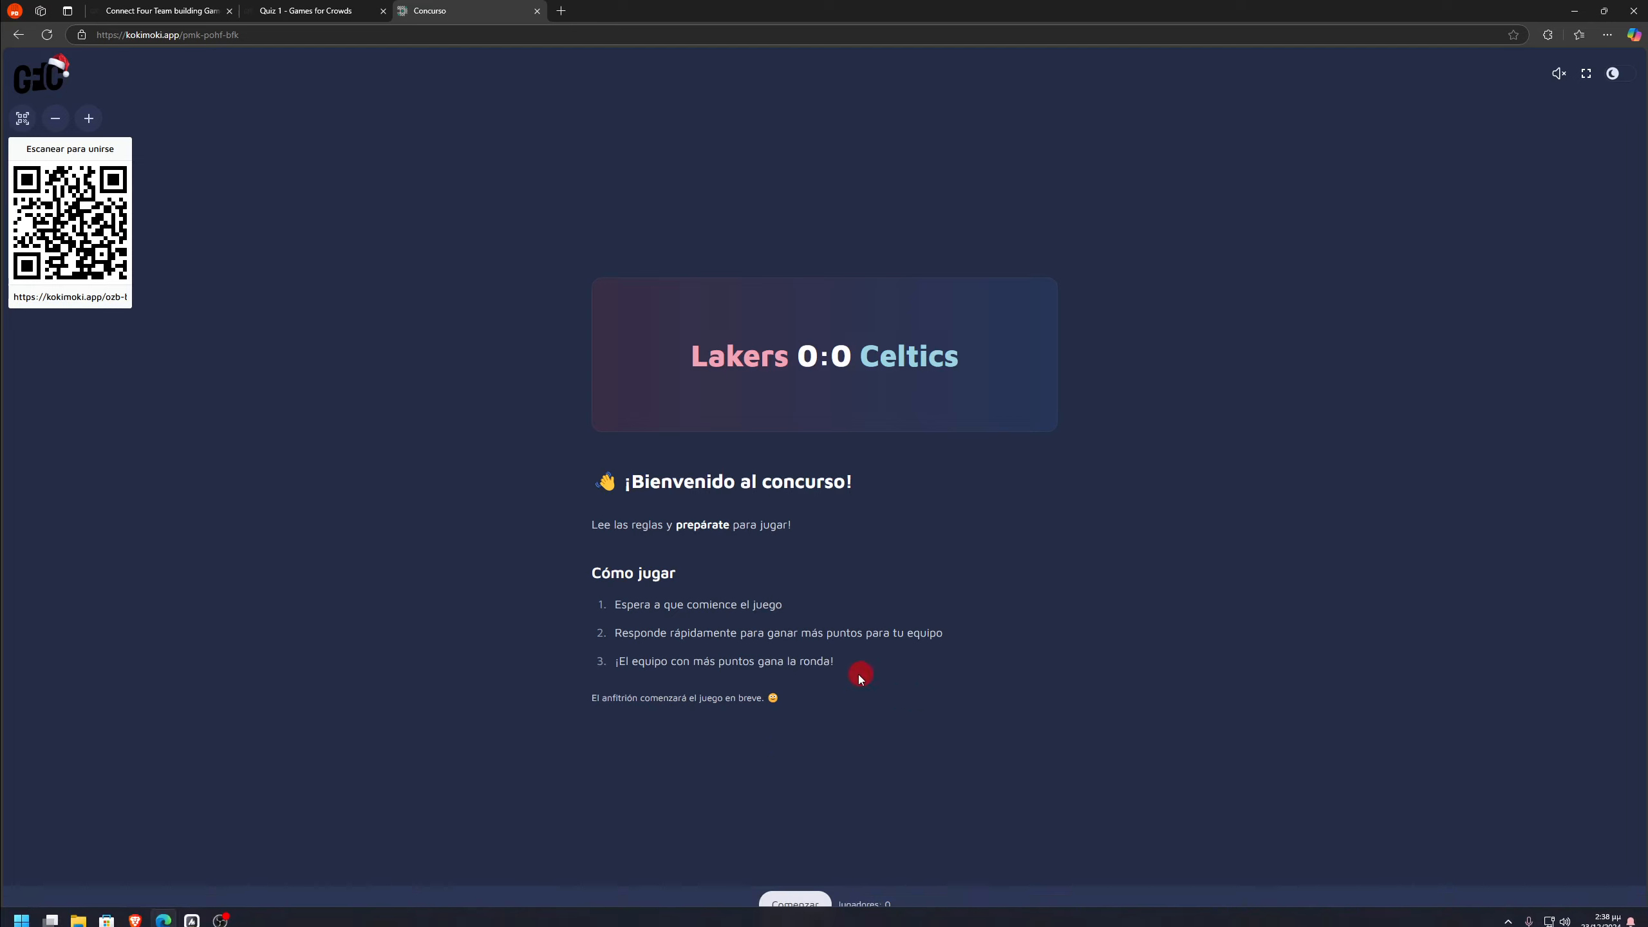
left_click(787, 894)
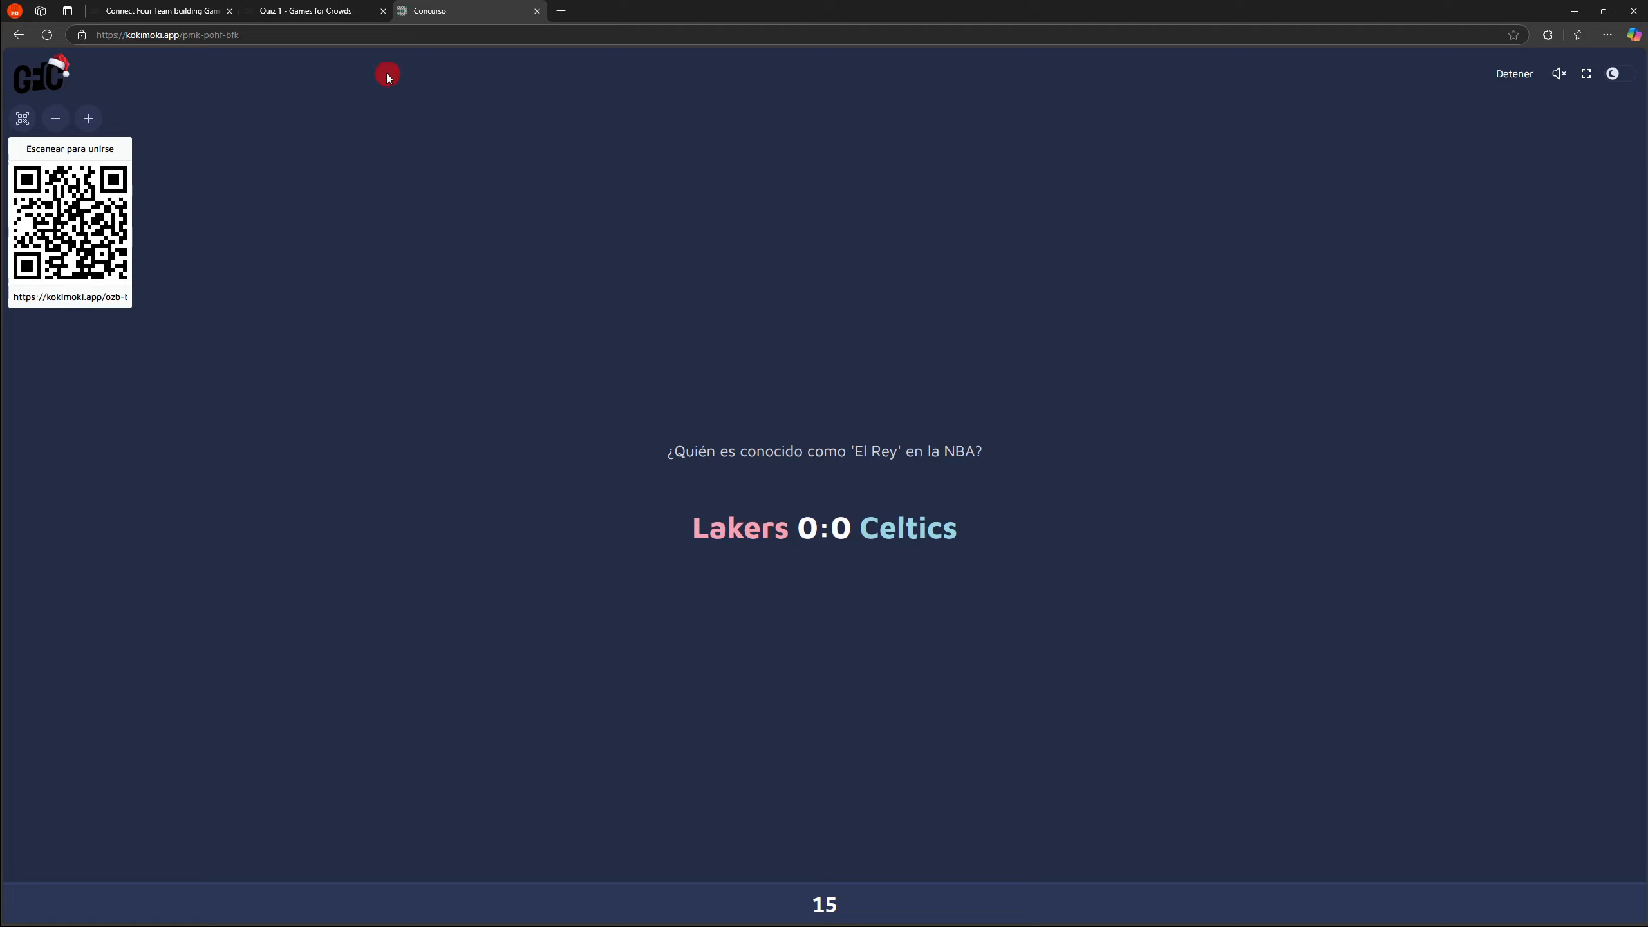
- Return to the Quiz 1 project, close the deployment dialog, and look back through the Oz chat history
left_click(191, 10)
left_click(323, 10)
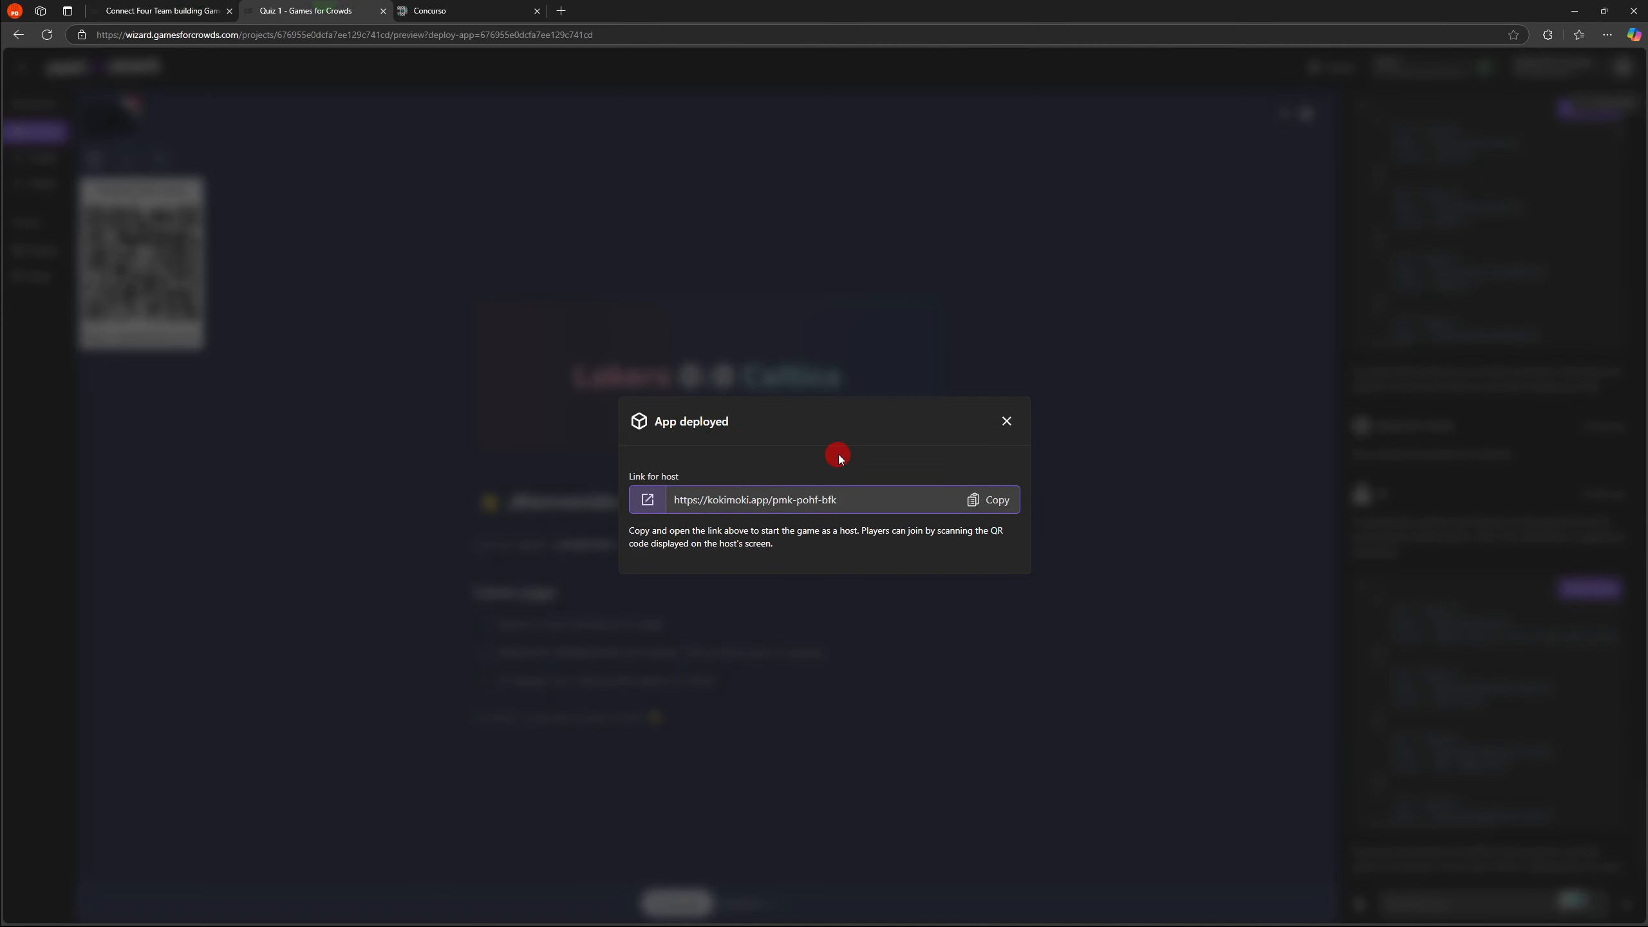
left_click(1002, 421)
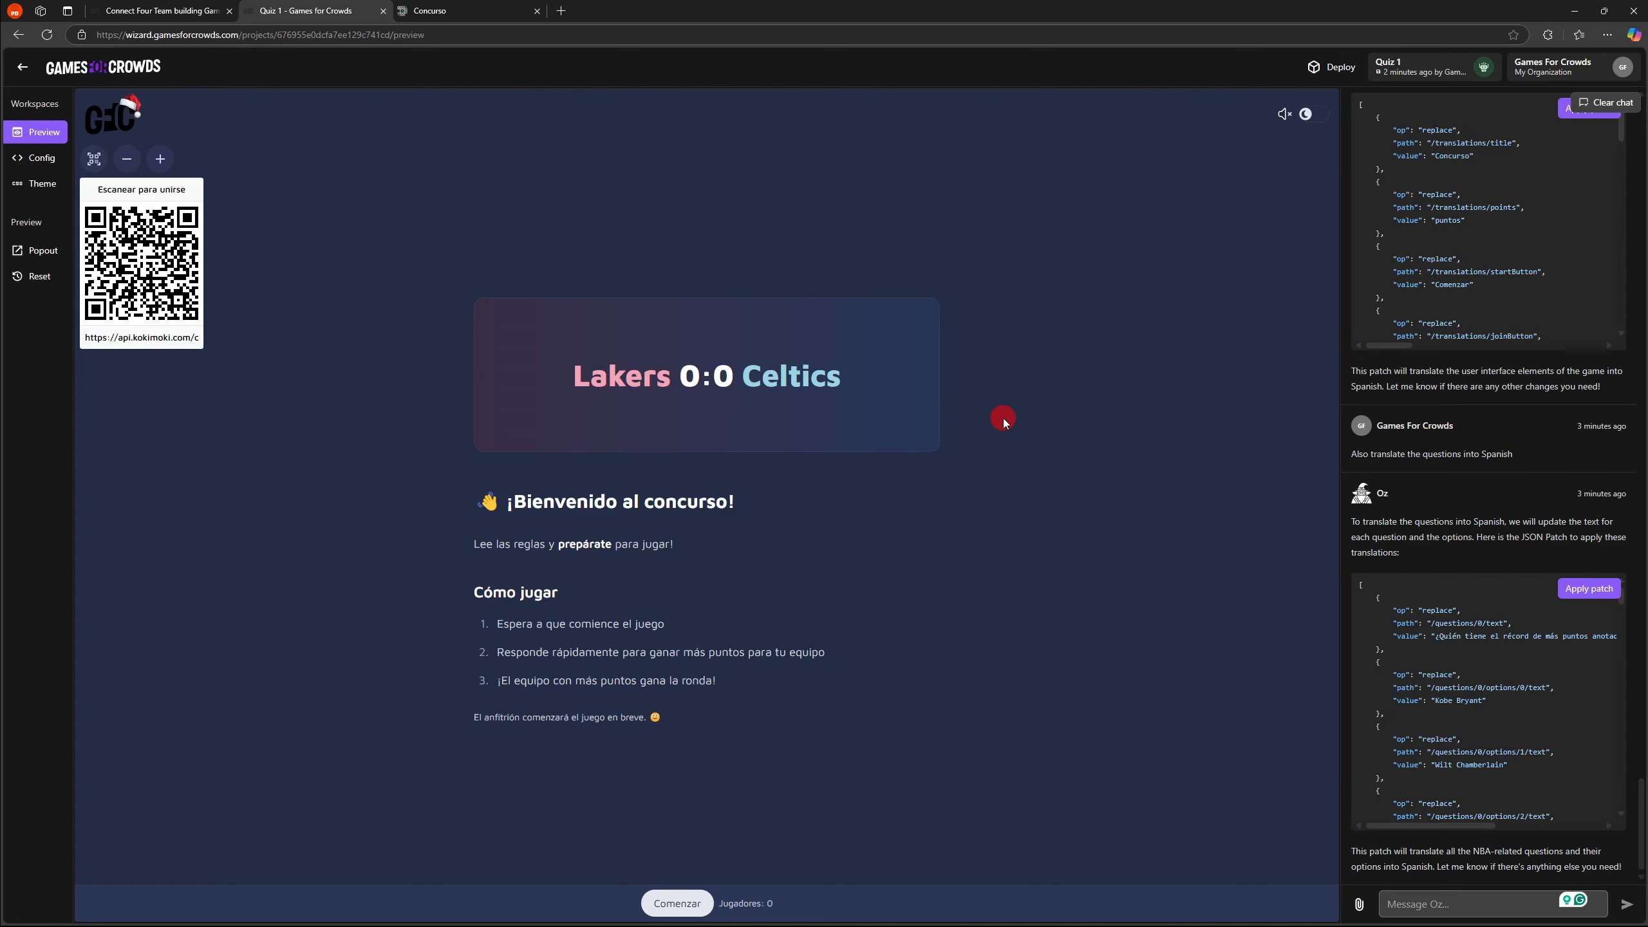
scroll(1519, 393, "up", 15)
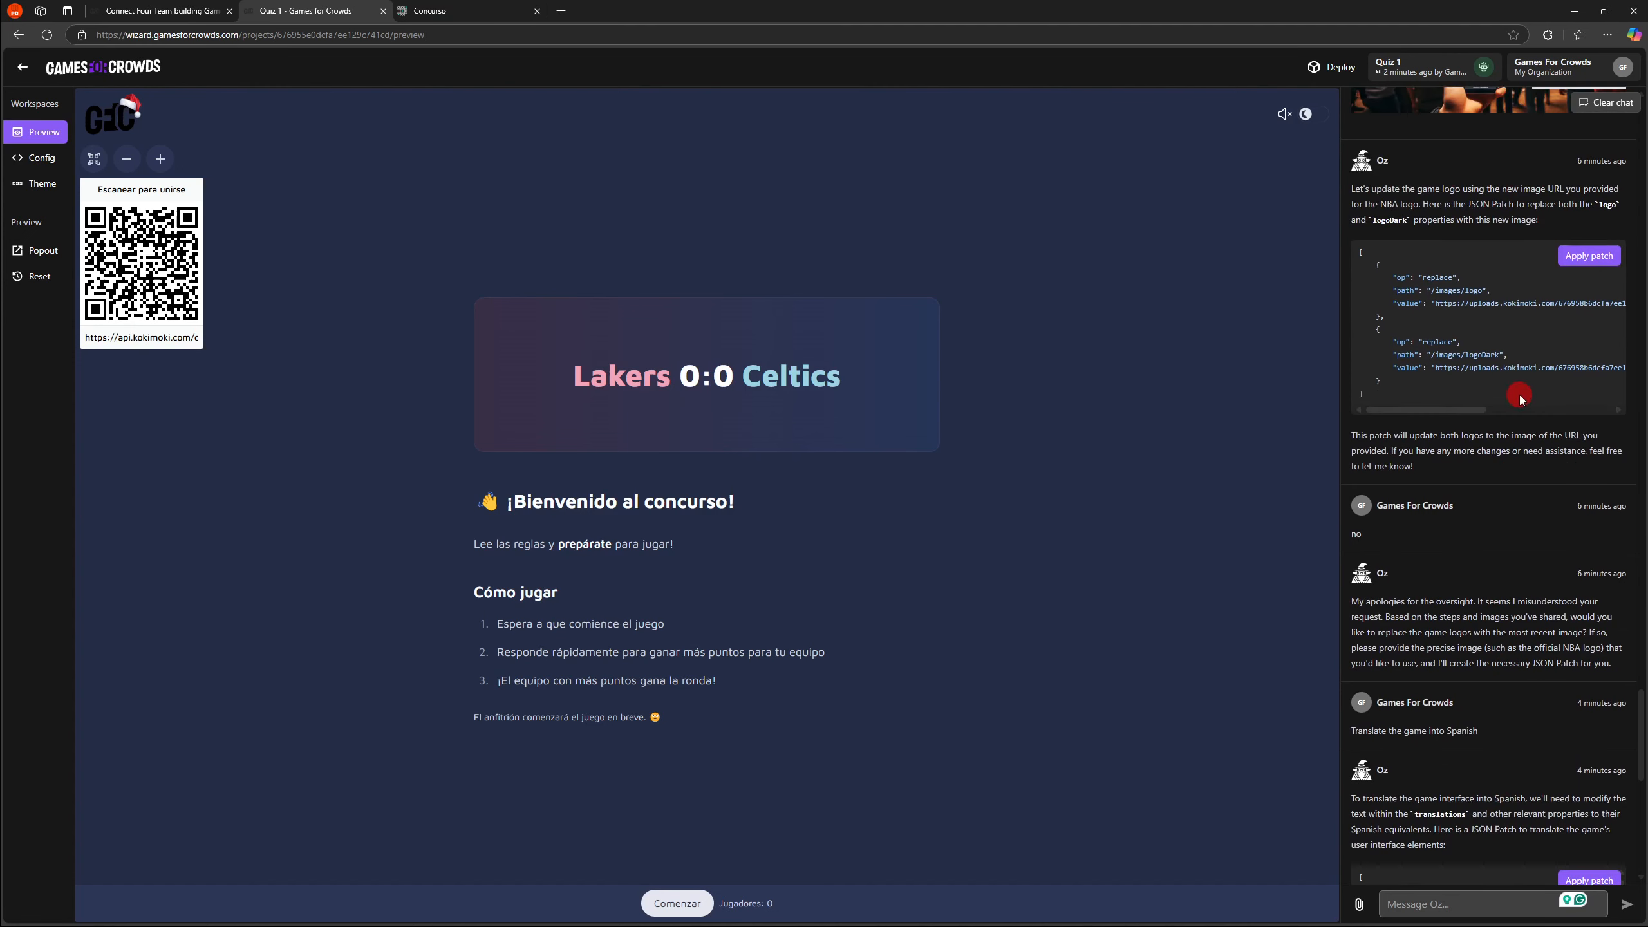